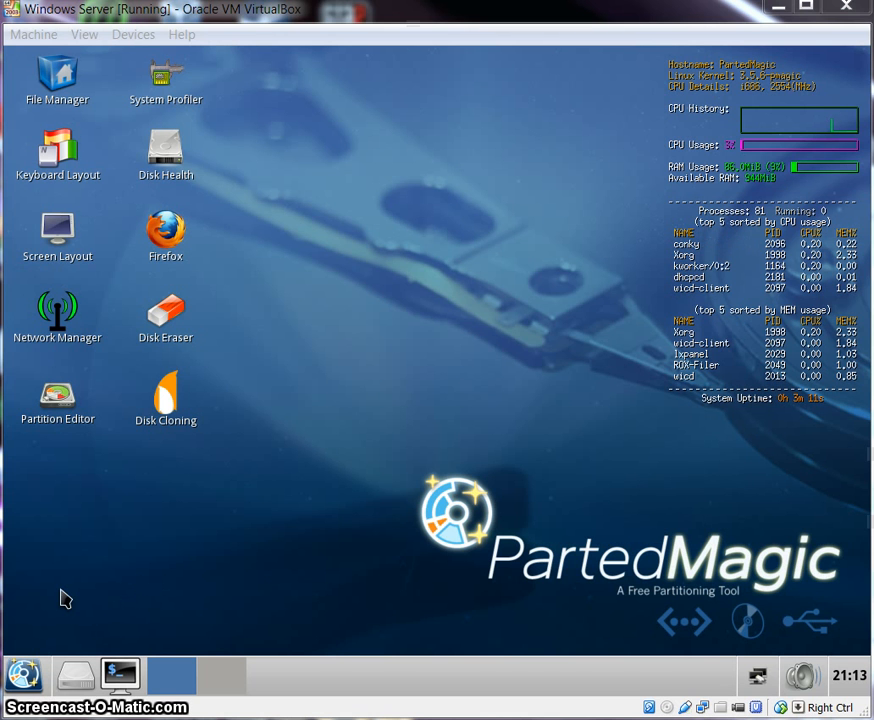
Step: Launch Firefox from the Parted Magic networking applications
{"action": "left_click", "coordinate": [25, 675]}
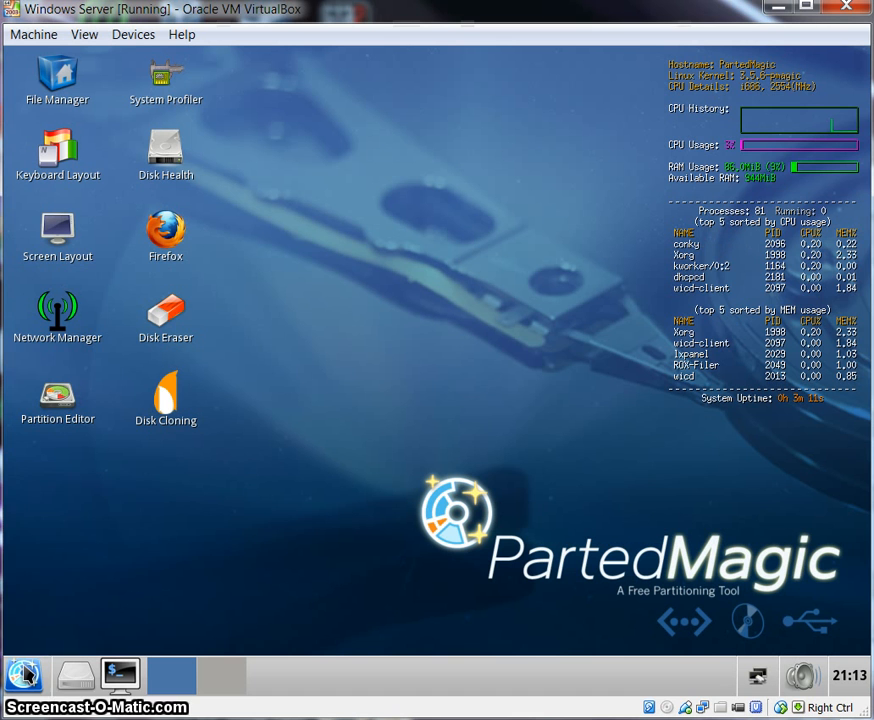
{"action": "left_click", "coordinate": [25, 675]}
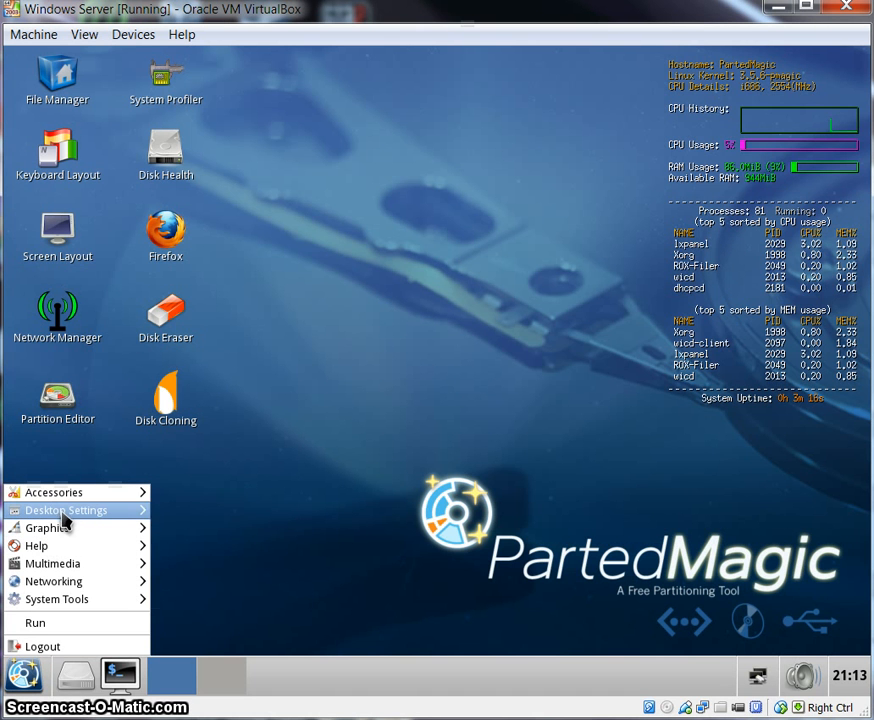
{"action": "mouse_move", "coordinate": [64, 520]}
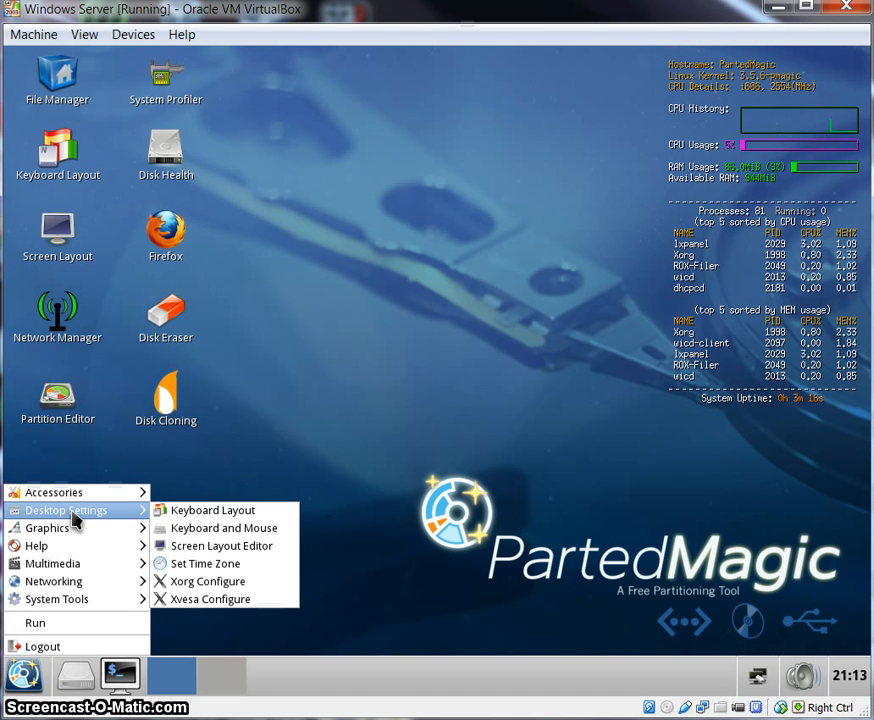
{"action": "mouse_move", "coordinate": [88, 548]}
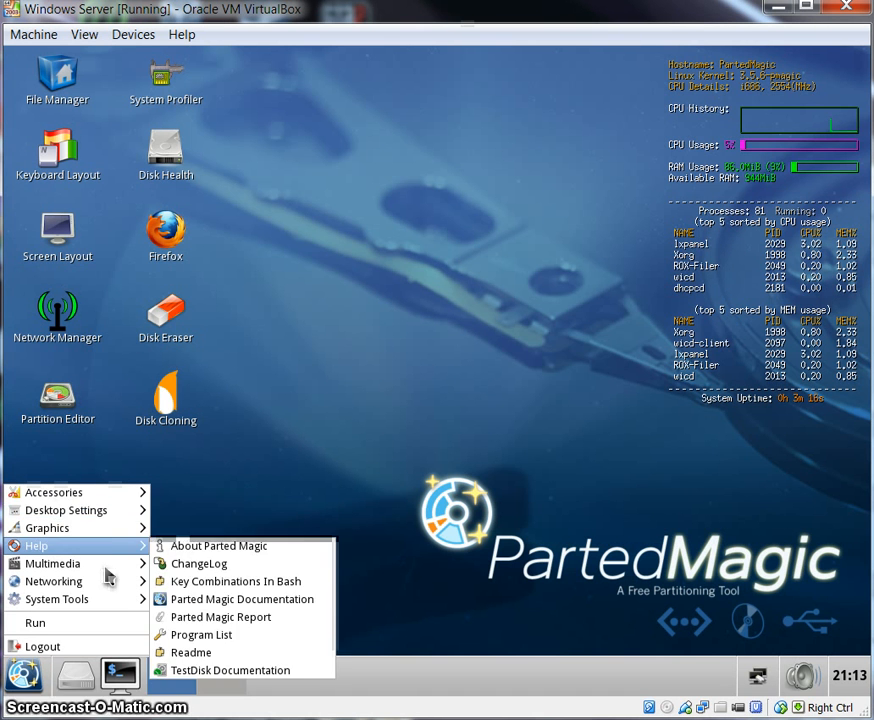
{"action": "mouse_move", "coordinate": [117, 584]}
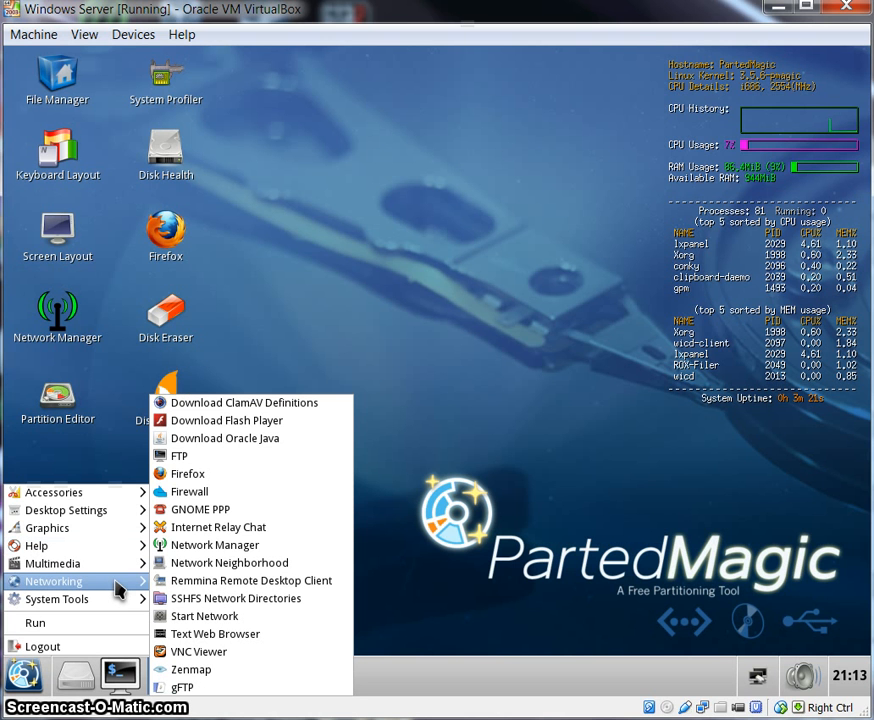
{"action": "left_click", "coordinate": [275, 476]}
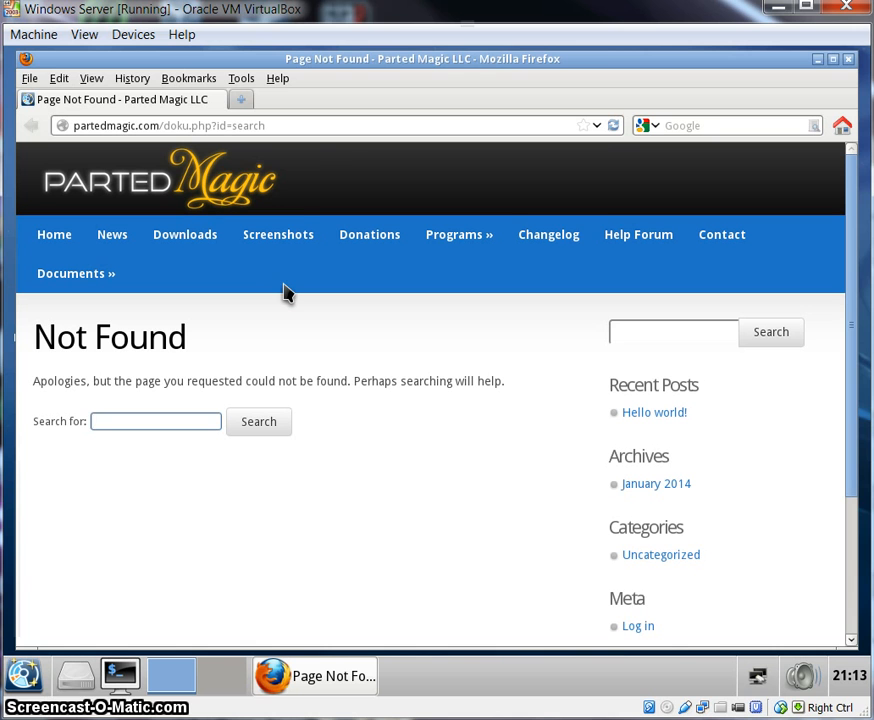
Step: Replace the current web address with google.ca and load the page
{"action": "left_click", "coordinate": [408, 126]}
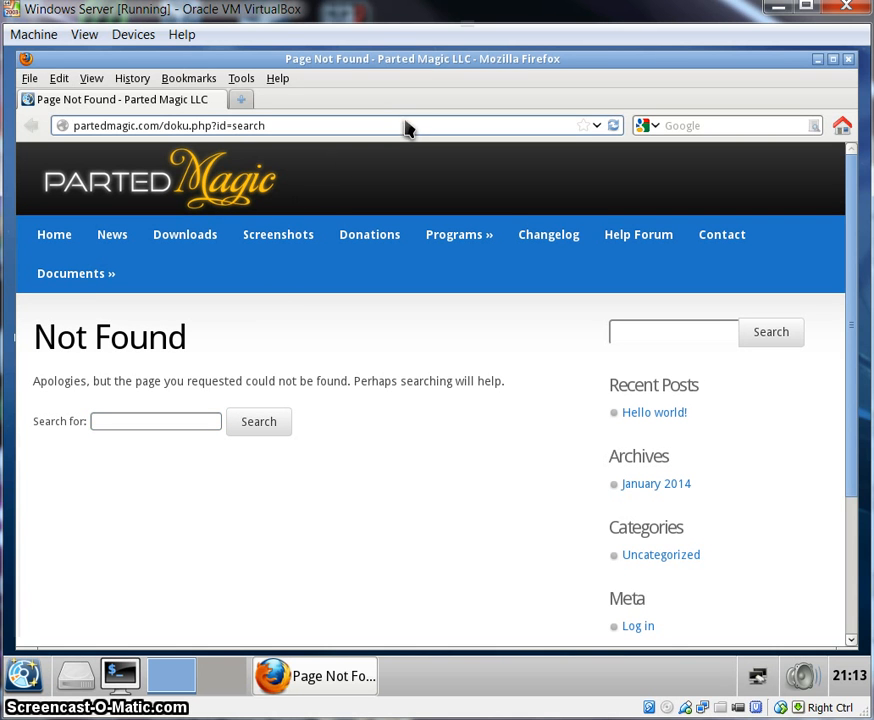
{"action": "left_click", "coordinate": [403, 121]}
{"action": "key", "text": "BackSpace"}
{"action": "key", "text": "BackSpace"}
{"action": "key", "text": "BackSpace"}
{"action": "key", "text": "BackSpace"}
{"action": "key", "text": "BackSpace"}
{"action": "key", "text": "BackSpace"}
{"action": "key", "text": "BackSpace"}
{"action": "key", "text": "BackSpace"}
{"action": "key", "text": "BackSpace"}
{"action": "key", "text": "BackSpace"}
{"action": "key", "text": "BackSpace"}
{"action": "key", "text": "BackSpace"}
{"action": "key", "text": "BackSpace"}
{"action": "key", "text": "BackSpace"}
{"action": "key", "text": "BackSpace"}
{"action": "key", "text": "BackSpace"}
{"action": "key", "text": "BackSpace"}
{"action": "key", "text": "BackSpace"}
{"action": "key", "text": "BackSpace"}
{"action": "key", "text": "BackSpace"}
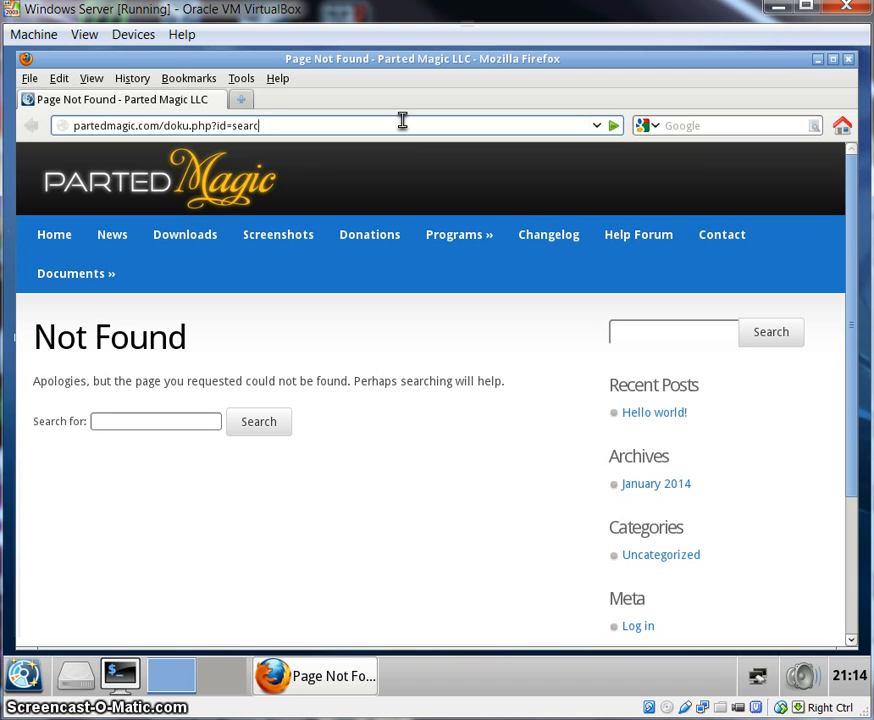
{"action": "key", "text": "BackSpace"}
{"action": "key", "text": "BackSpace"}
{"action": "key", "text": "BackSpace"}
{"action": "key", "text": "BackSpace"}
{"action": "key", "text": "BackSpace"}
{"action": "key", "text": "BackSpace"}
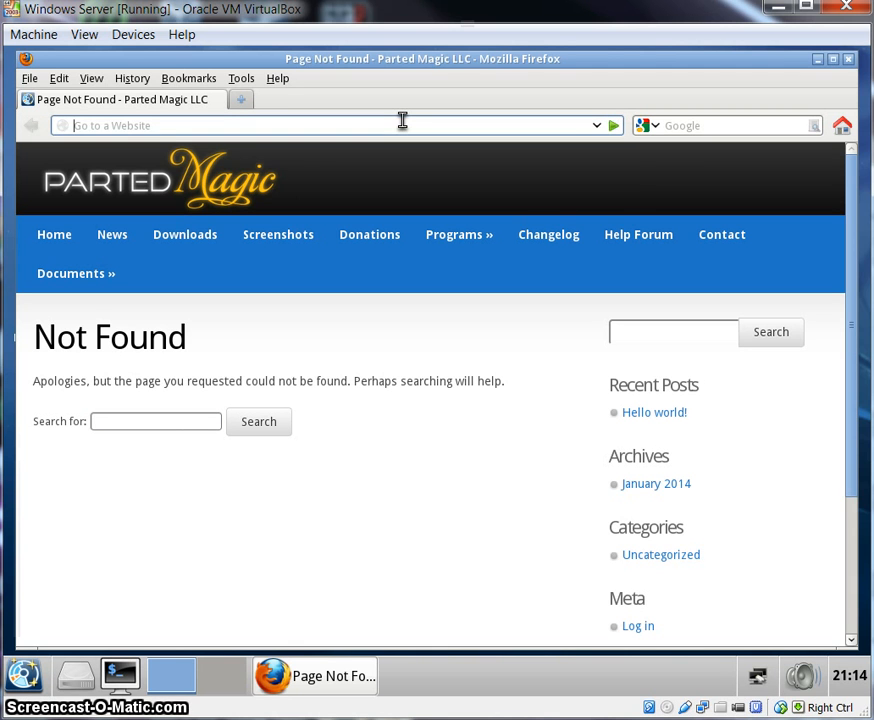
{"action": "type", "text": "googl"}
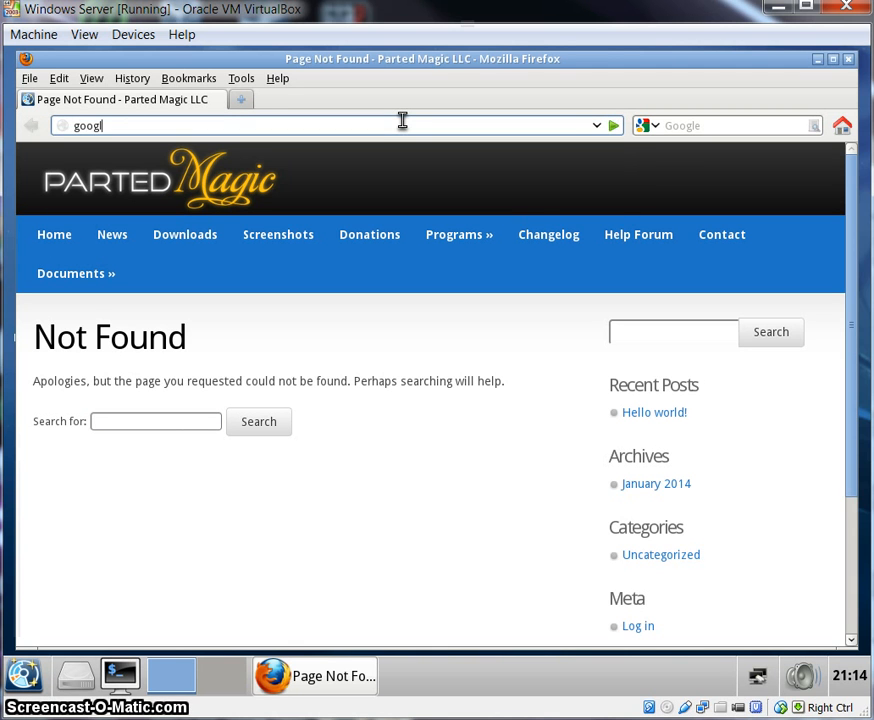
{"action": "type", "text": "e.ca"}
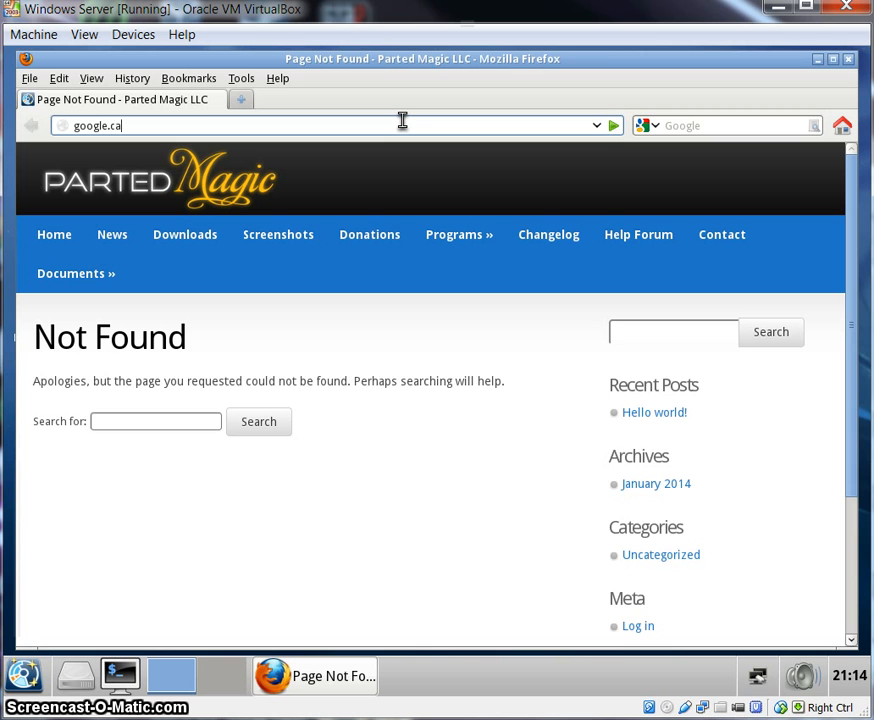
{"action": "key", "text": "Return"}
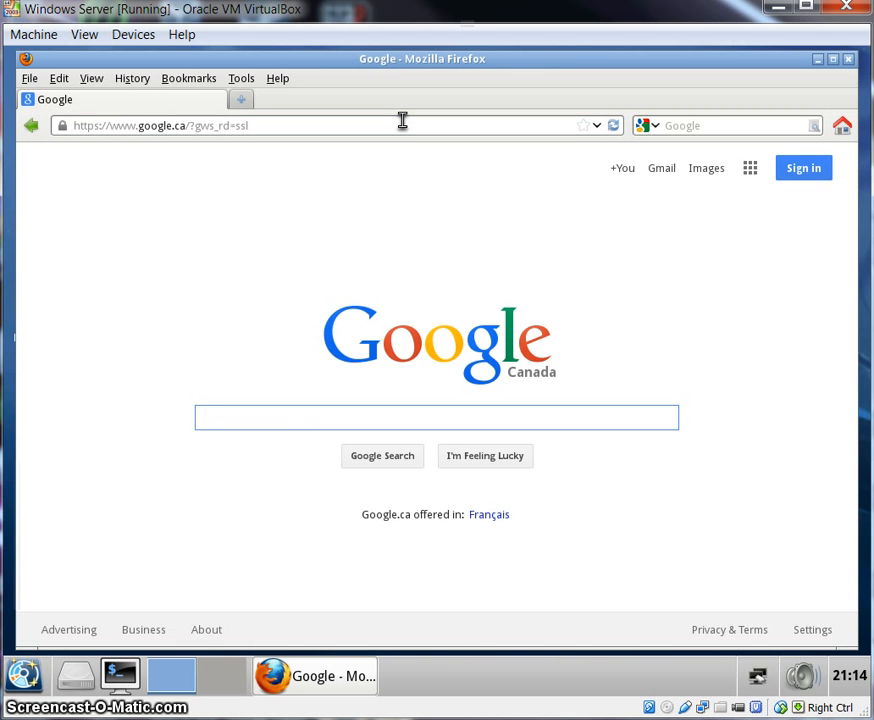
Step: Search Google for "jfjf" and close the browser
{"action": "type", "text": "jfjf"}
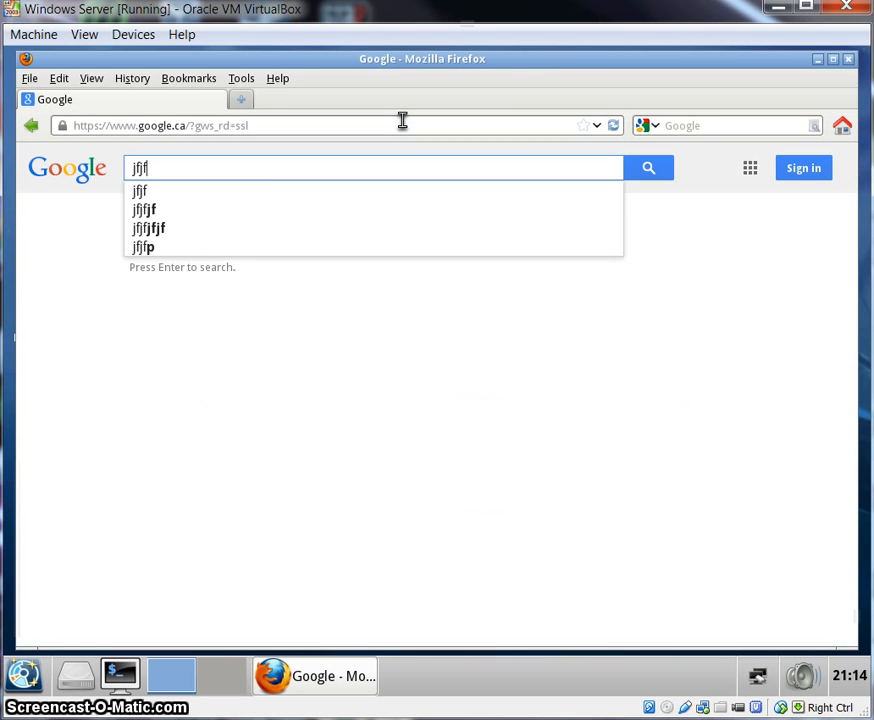
{"action": "key", "text": "Return"}
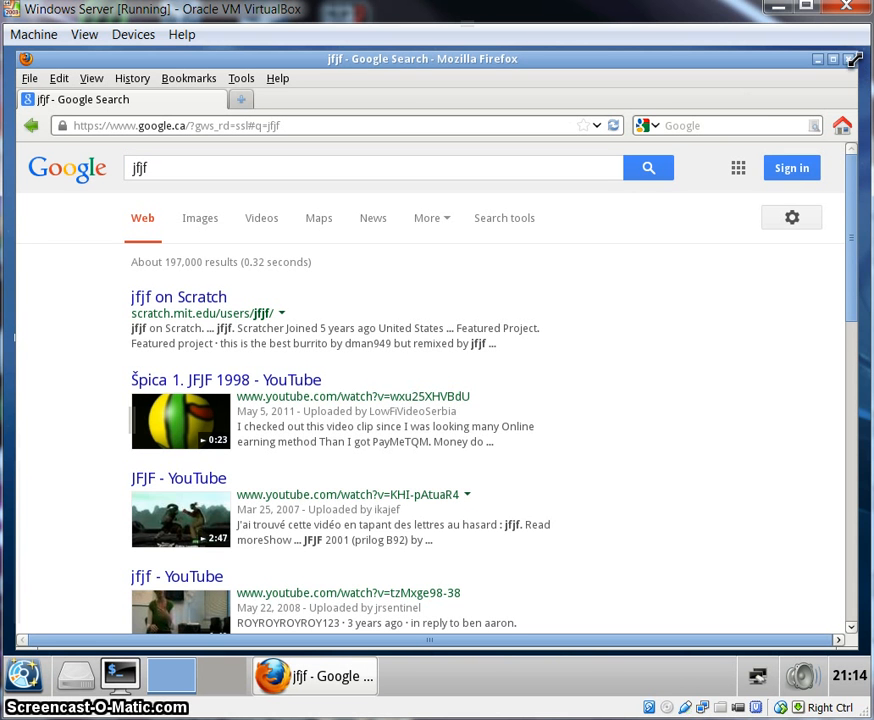
{"action": "left_click", "coordinate": [846, 60]}
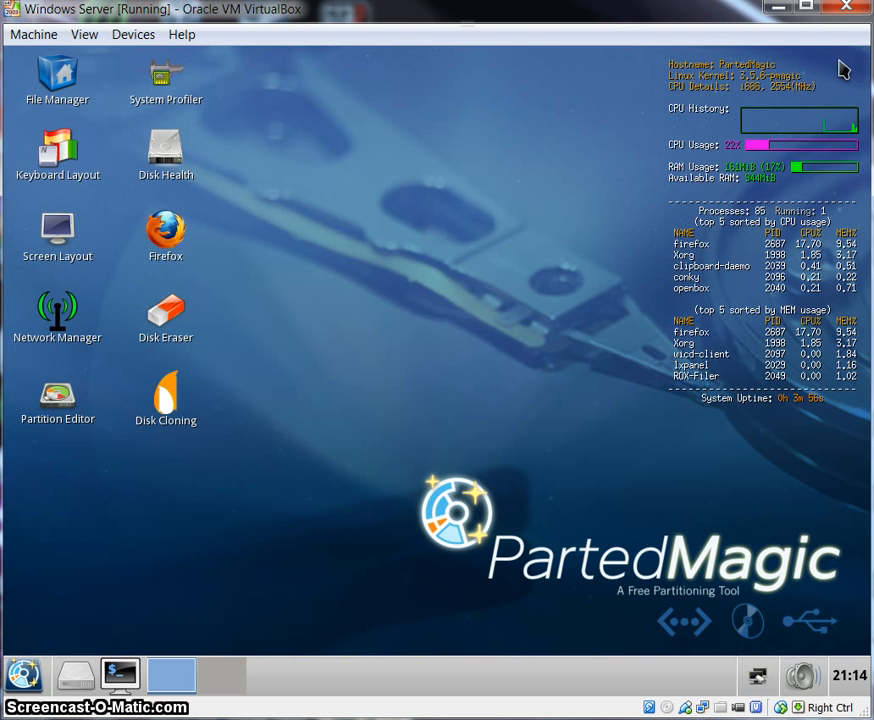
Step: Mount the WIN2000_EN.ISO disk image in the virtual machine's CD/DVD drive
{"action": "left_click", "coordinate": [145, 34]}
{"action": "mouse_move", "coordinate": [160, 58]}
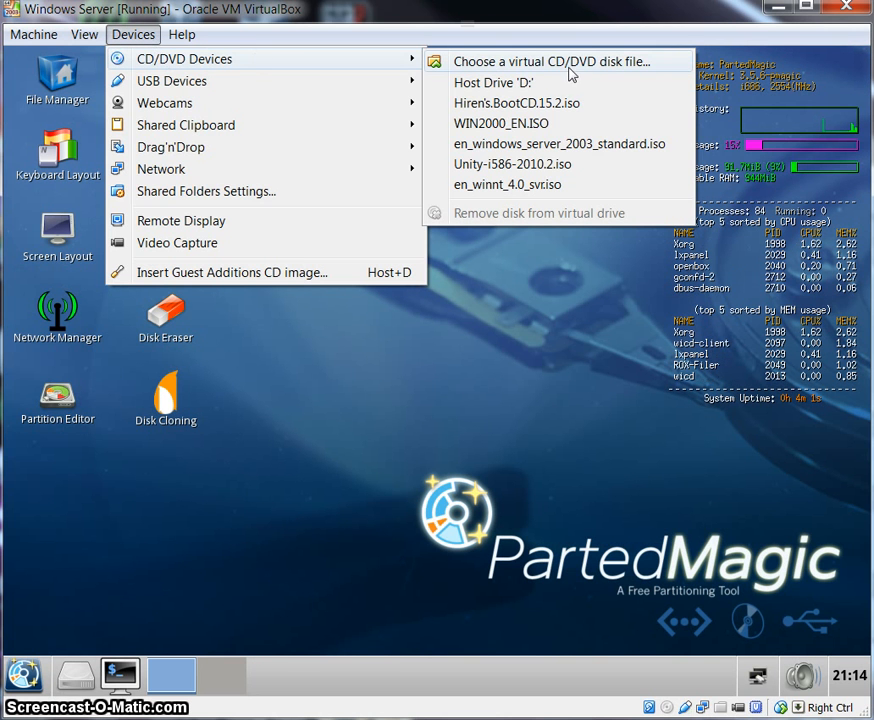
{"action": "left_click", "coordinate": [553, 123]}
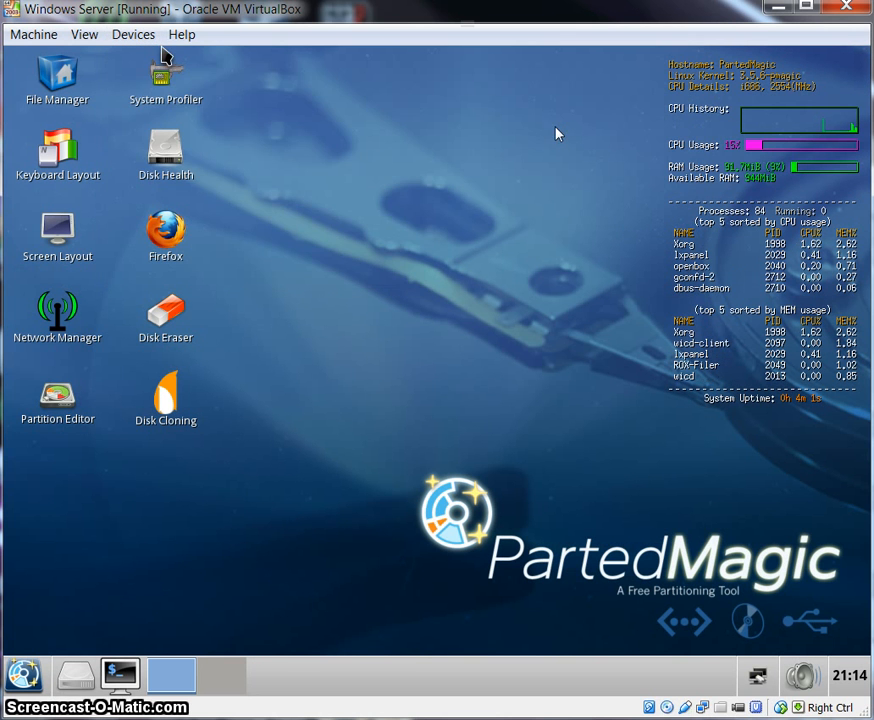
Step: Log out of Parted Magic with the option to reboot the computer
{"action": "left_click", "coordinate": [38, 677]}
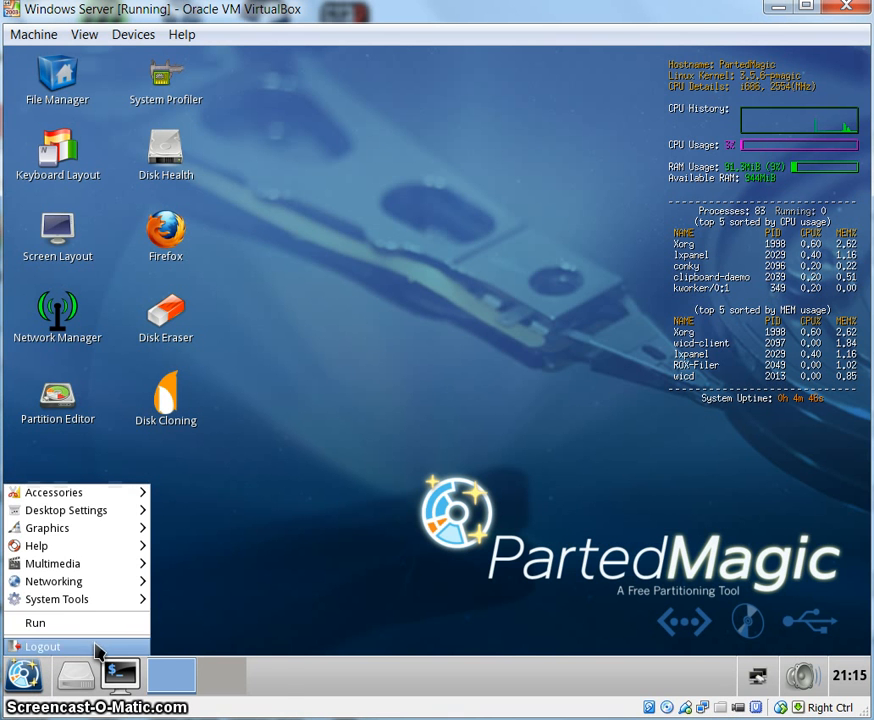
{"action": "left_click", "coordinate": [96, 648]}
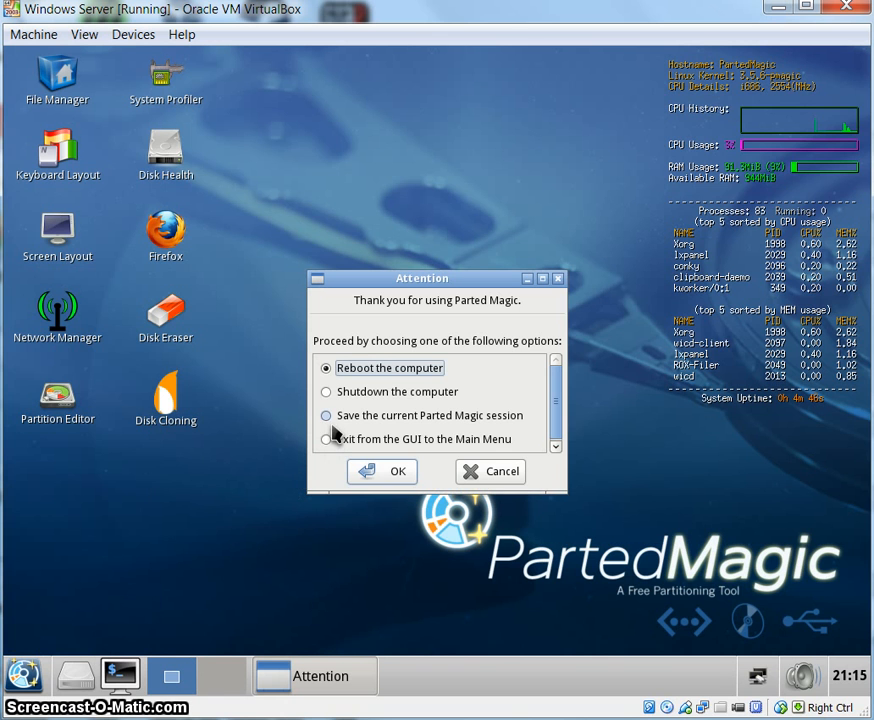
{"action": "left_click", "coordinate": [389, 482]}
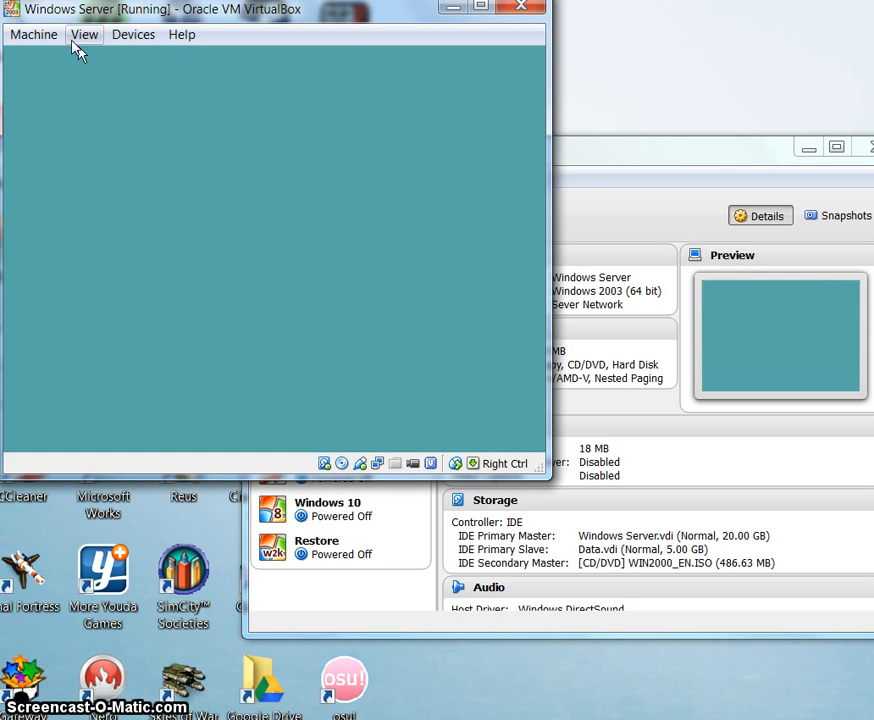
Step: Reset the virtual machine and boot it from the CD
{"action": "left_click", "coordinate": [40, 34]}
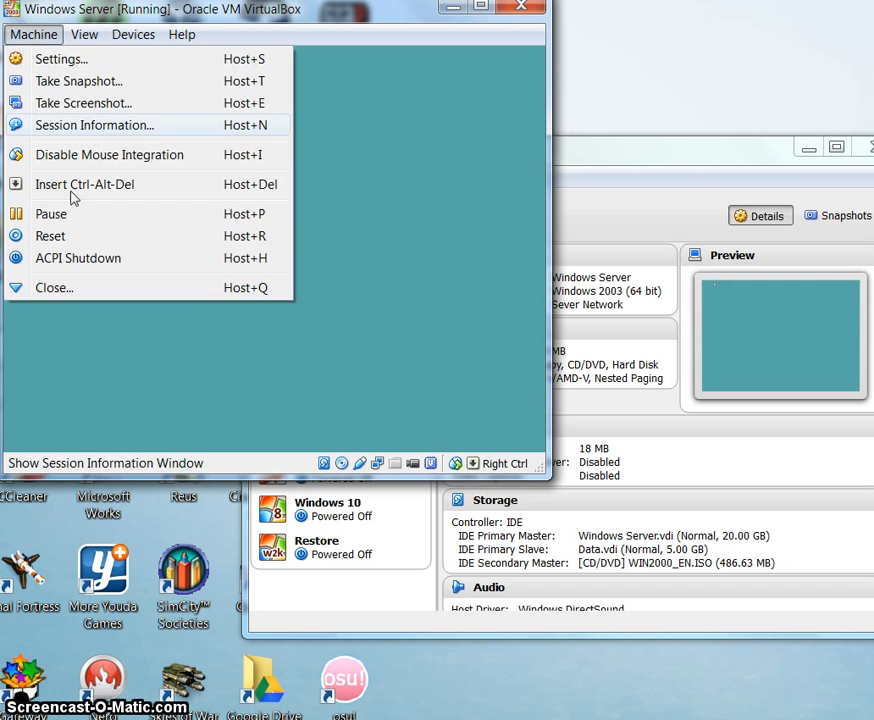
{"action": "left_click", "coordinate": [74, 244]}
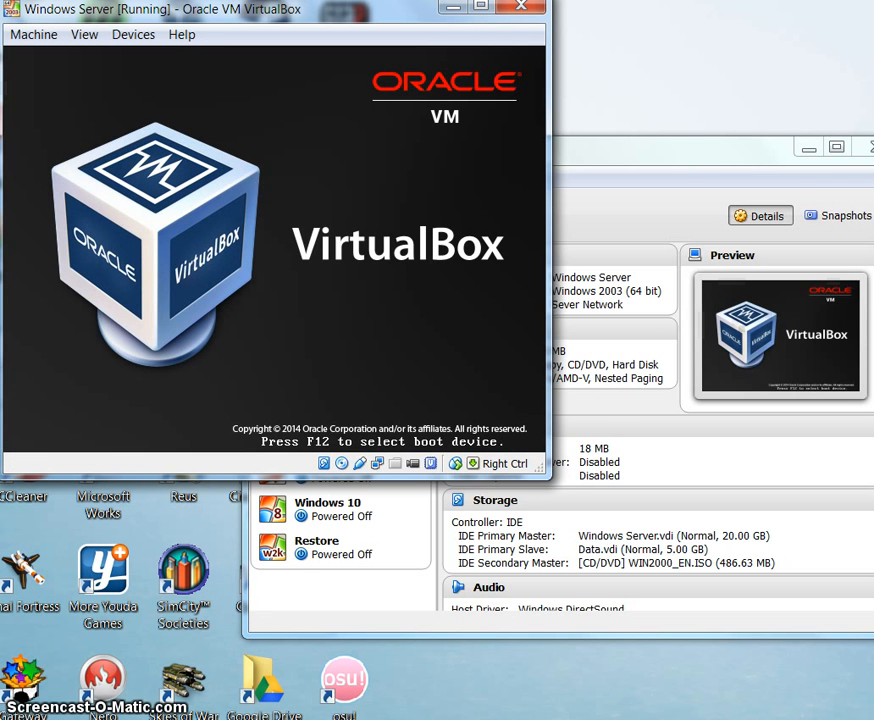
{"action": "key", "text": "Return"}
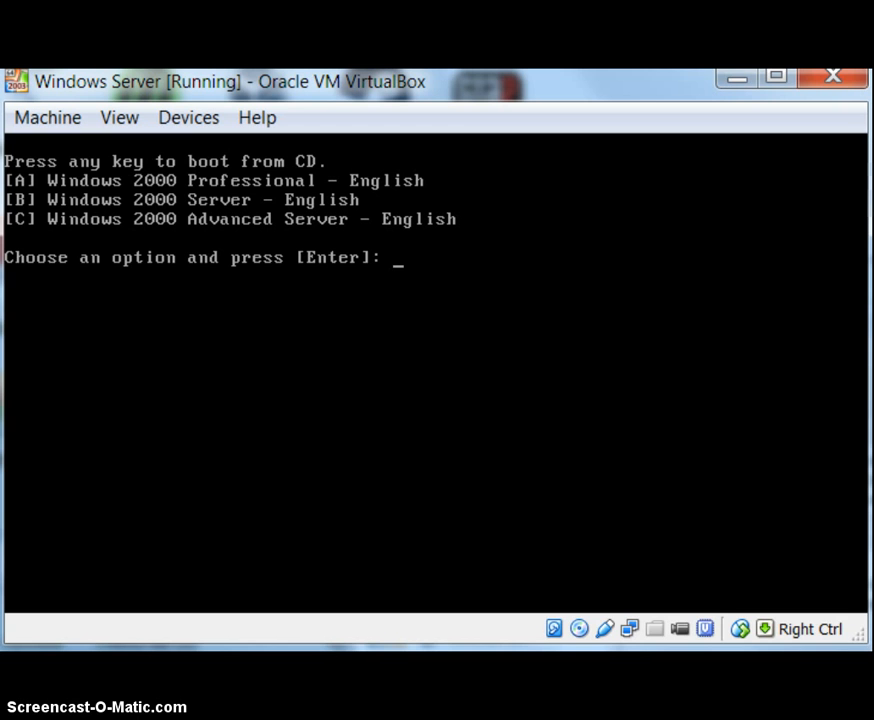
Step: Start the Windows 2000 Server - English setup and accept its licensing agreement
{"action": "type", "text": "B"}
{"action": "key", "text": "Return"}
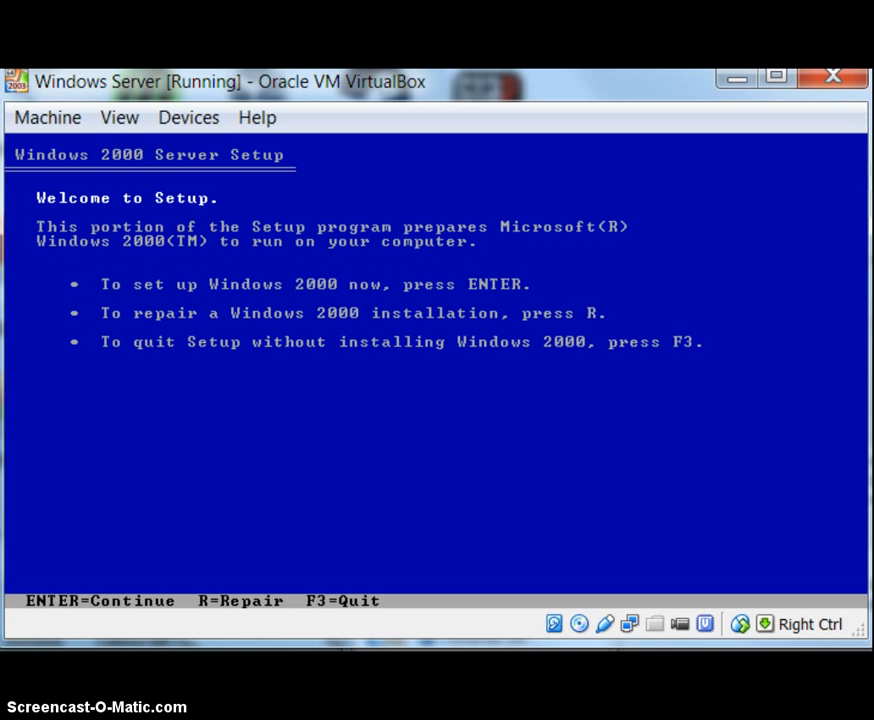
{"action": "key", "text": "Return"}
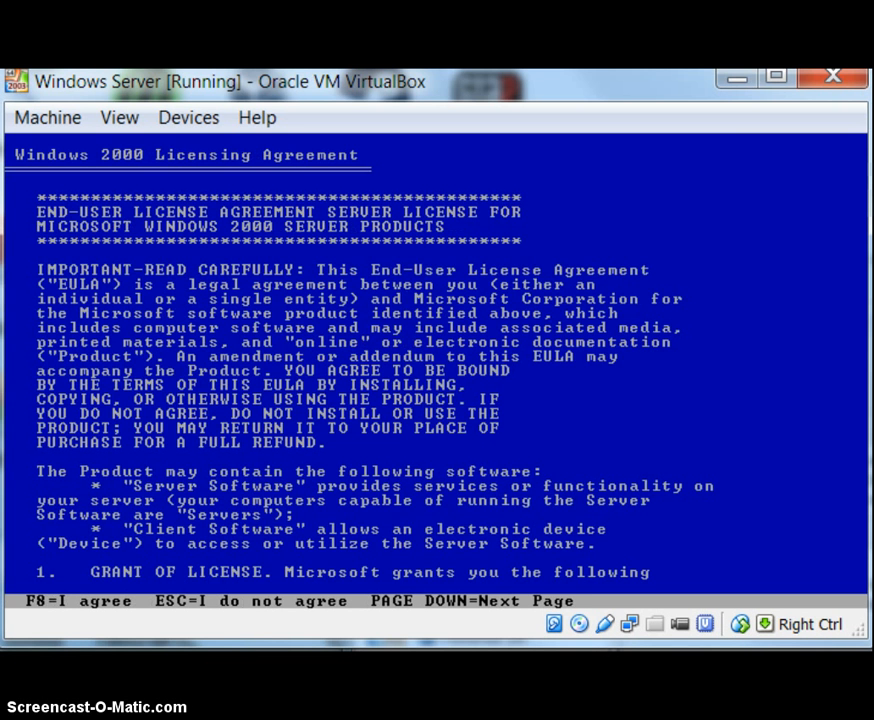
{"action": "key", "text": "F8"}
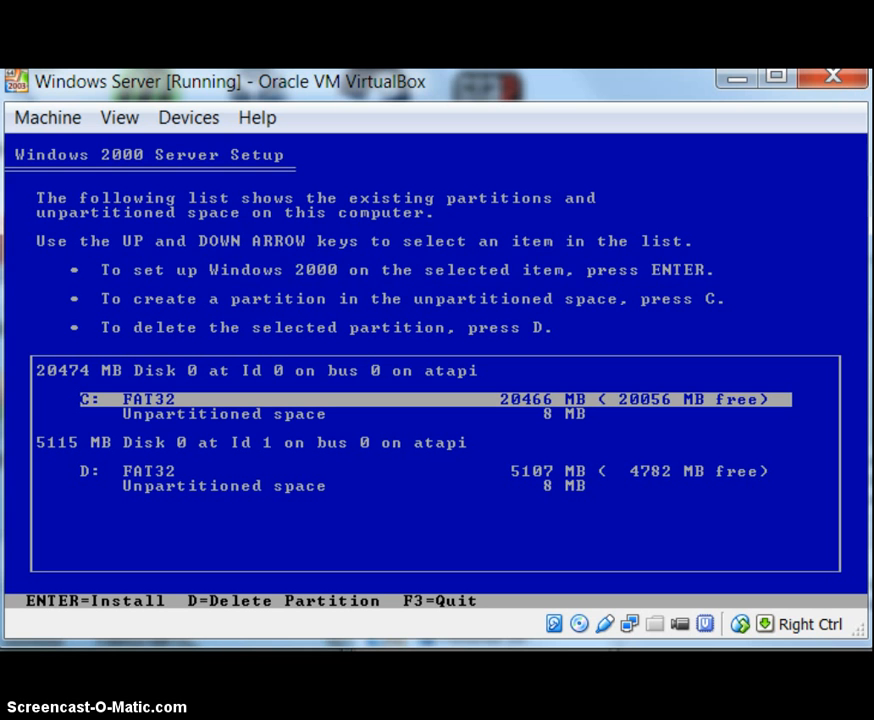
Step: Choose partition C: for the Windows 2000 installation and format it using the NTFS file system
{"action": "key", "text": "Return"}
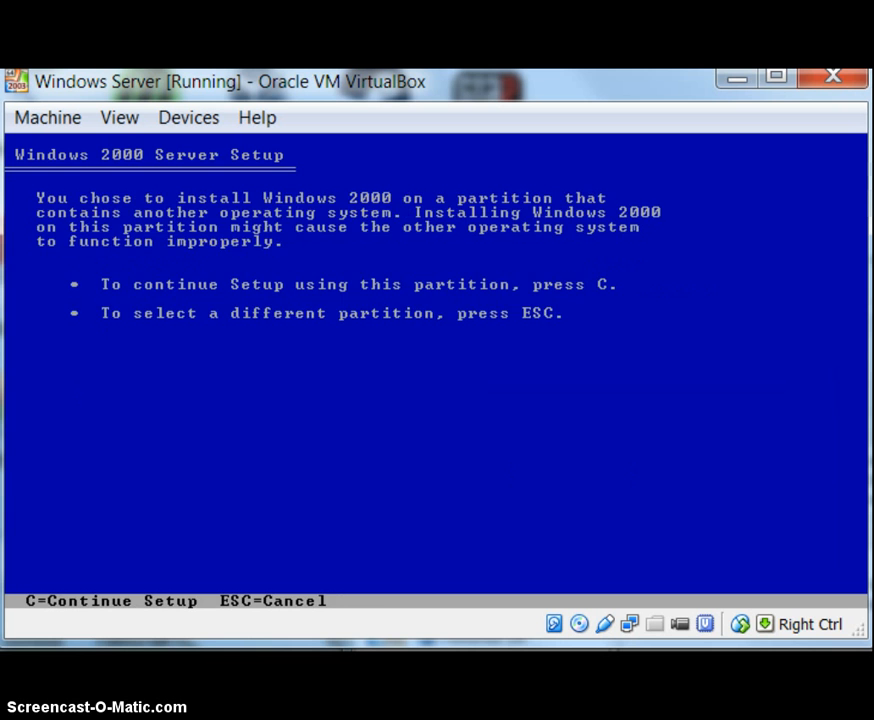
{"action": "key", "text": "c"}
{"action": "key", "text": "Up"}
{"action": "key", "text": "Up"}
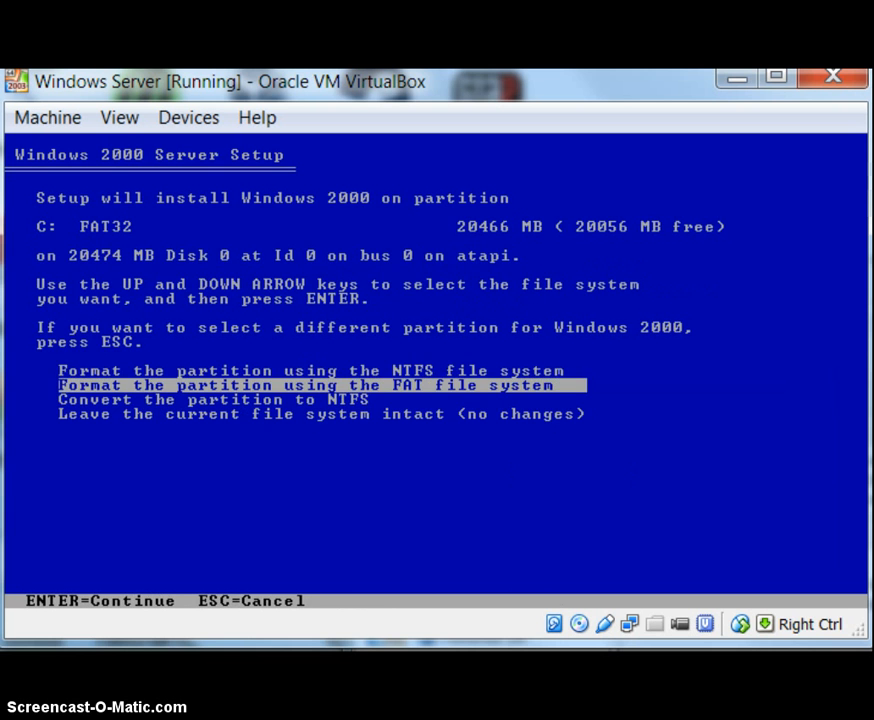
{"action": "key", "text": "Up"}
{"action": "key", "text": "Return"}
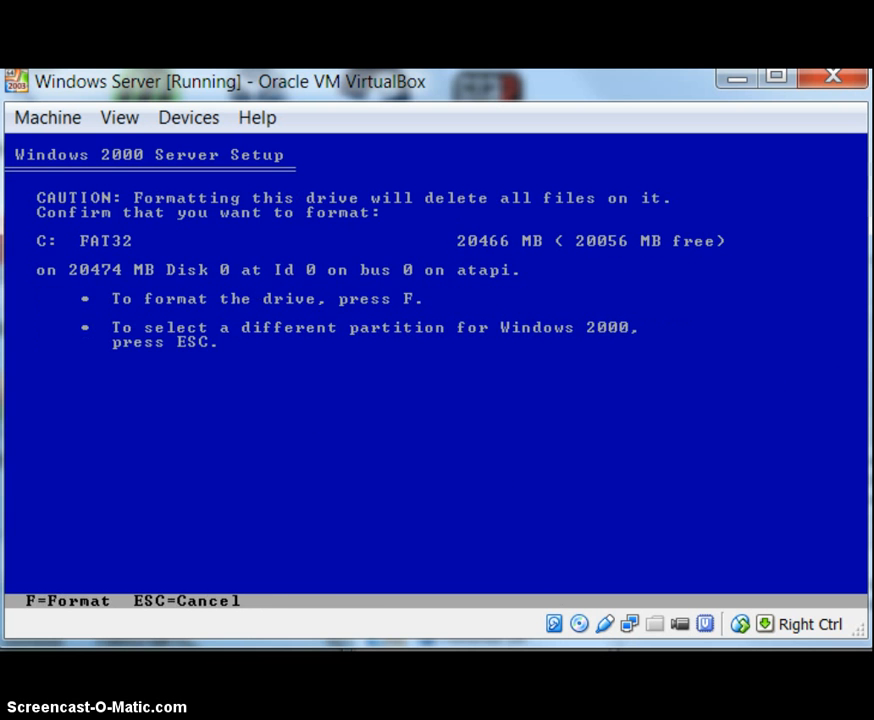
{"action": "key", "text": "f"}
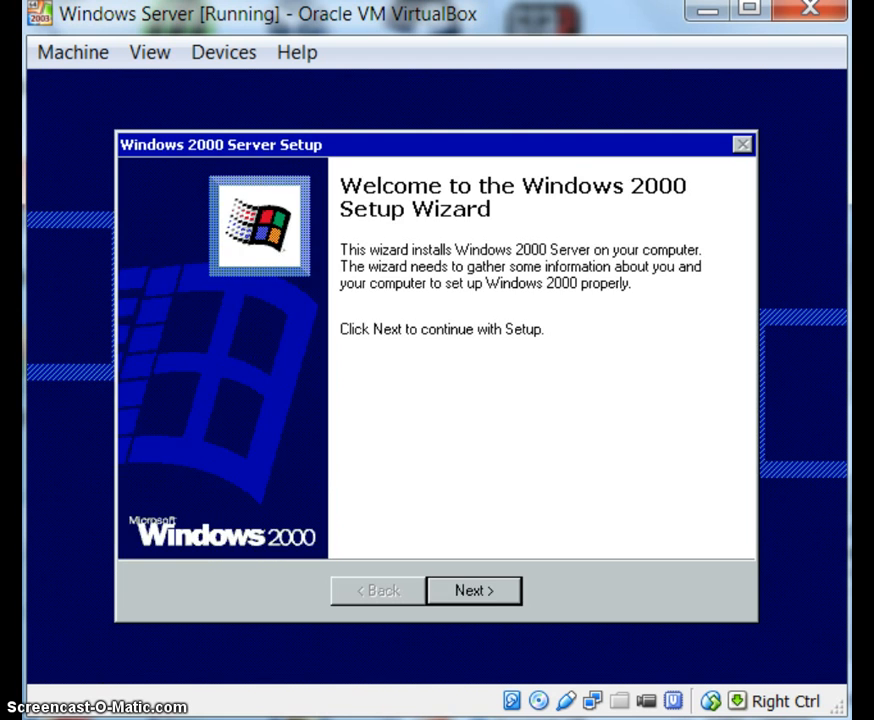
Step: Proceed through the Windows 2000 Setup Wizard and set the licensing mode to Per seat
{"action": "key", "text": "Return"}
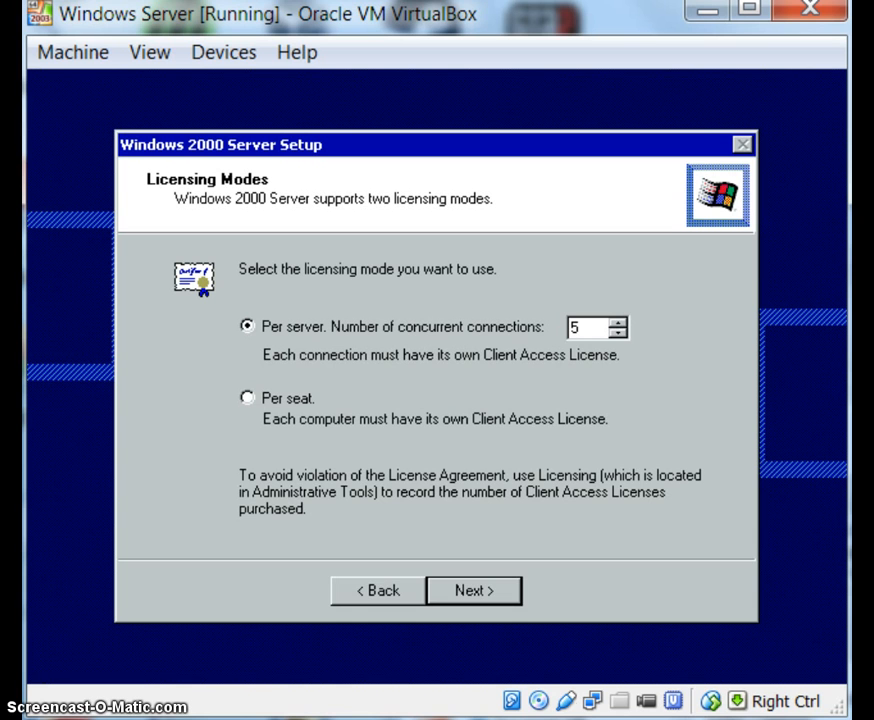
{"action": "left_click", "coordinate": [297, 398]}
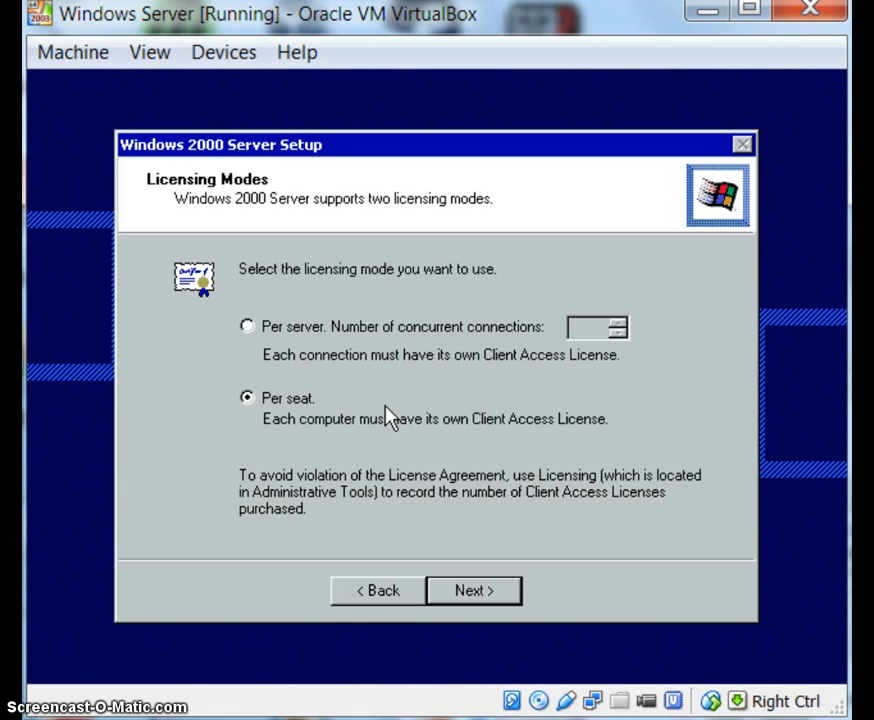
{"action": "left_click", "coordinate": [488, 591]}
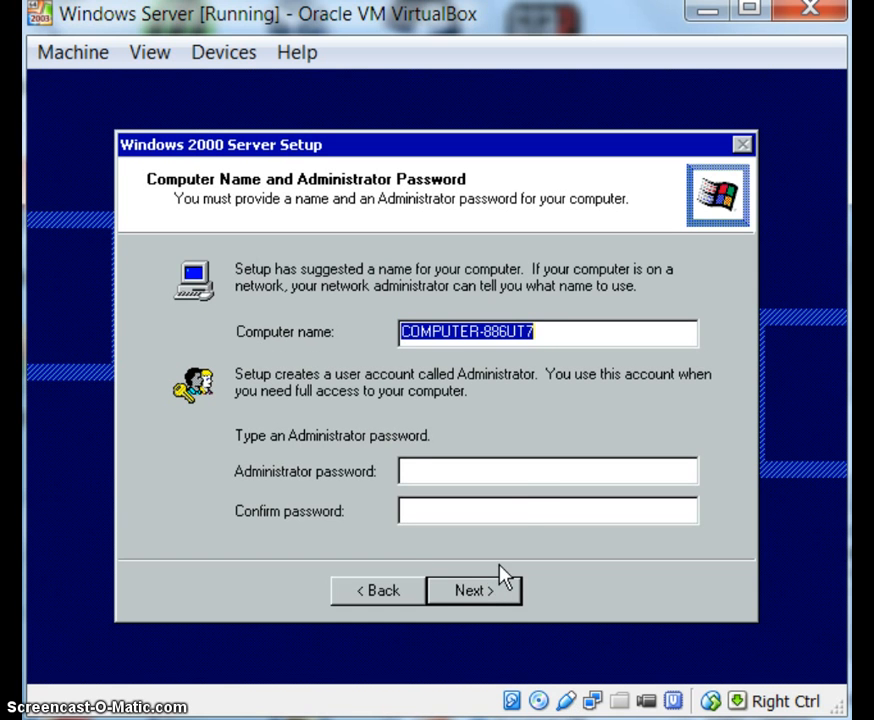
Step: Enter and confirm the Administrator password, keeping the suggested computer name, and continue to the component selection
{"action": "left_click", "coordinate": [523, 473]}
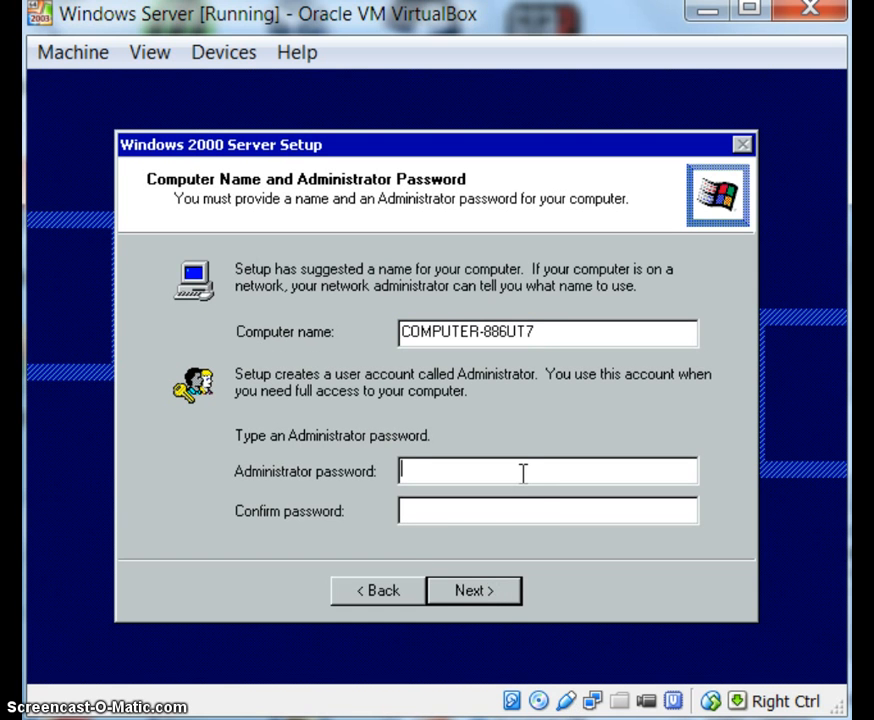
{"action": "type", "text": "*************"}
{"action": "key", "text": "Tab"}
{"action": "type", "text": "*************"}
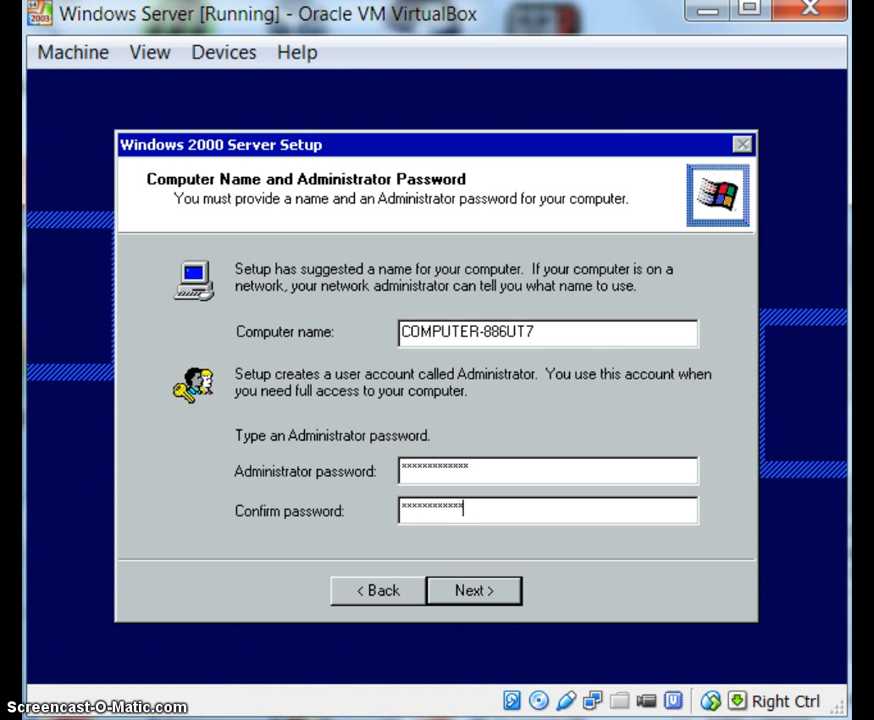
{"action": "key", "text": "Return"}
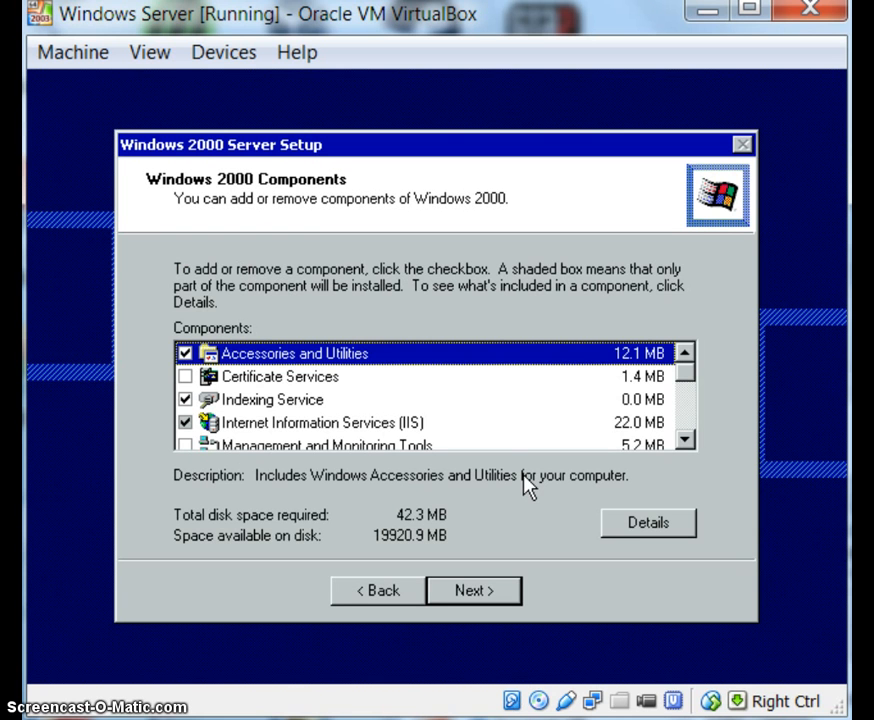
Step: Include all of Internet Information Services (IIS), plus Management and Monitoring Tools, Message Queuing Services, Networking Services, and Other Network File and Print Services
{"action": "left_click", "coordinate": [186, 423]}
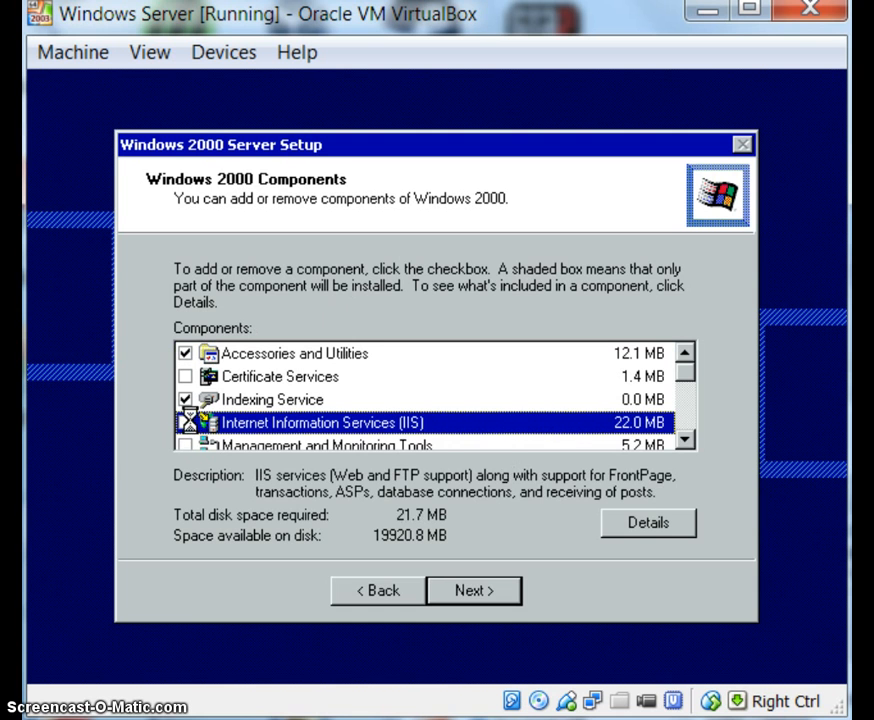
{"action": "left_click", "coordinate": [186, 423]}
{"action": "left_click", "coordinate": [186, 444]}
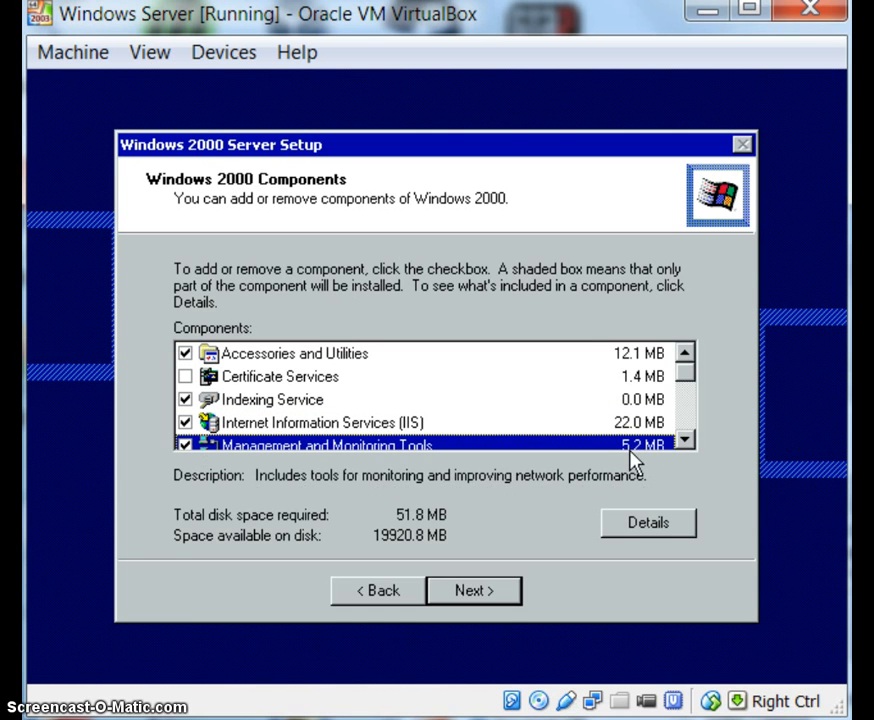
{"action": "left_click", "coordinate": [682, 444]}
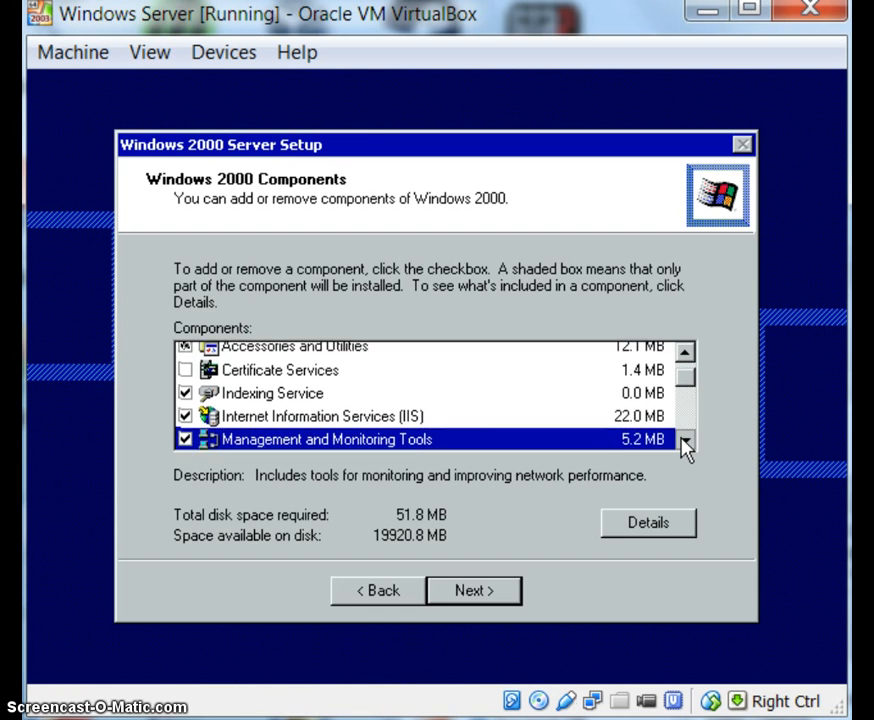
{"action": "left_click", "coordinate": [684, 442]}
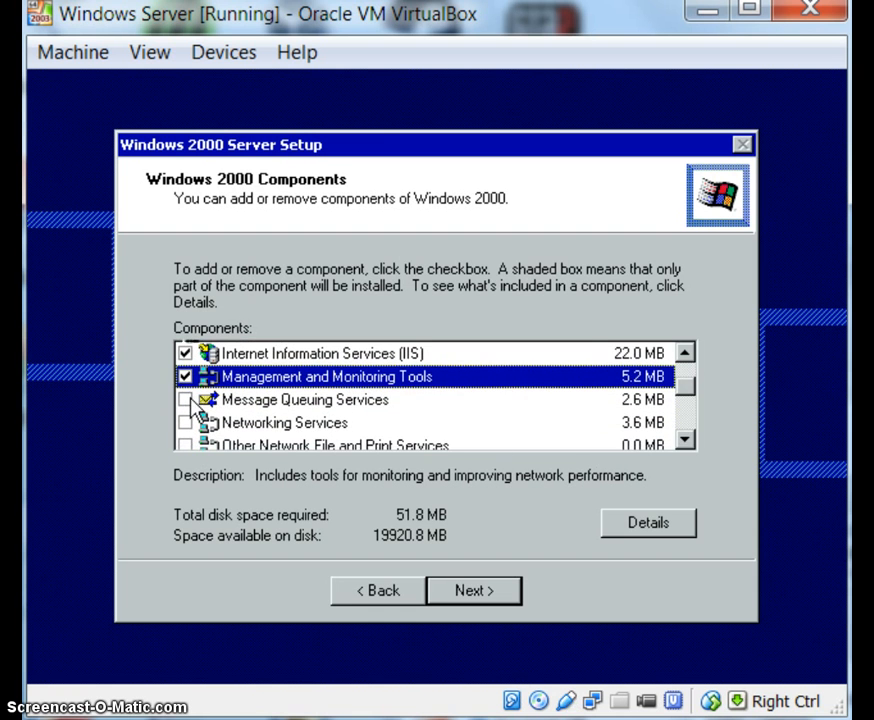
{"action": "left_click", "coordinate": [185, 400]}
{"action": "left_click", "coordinate": [183, 423]}
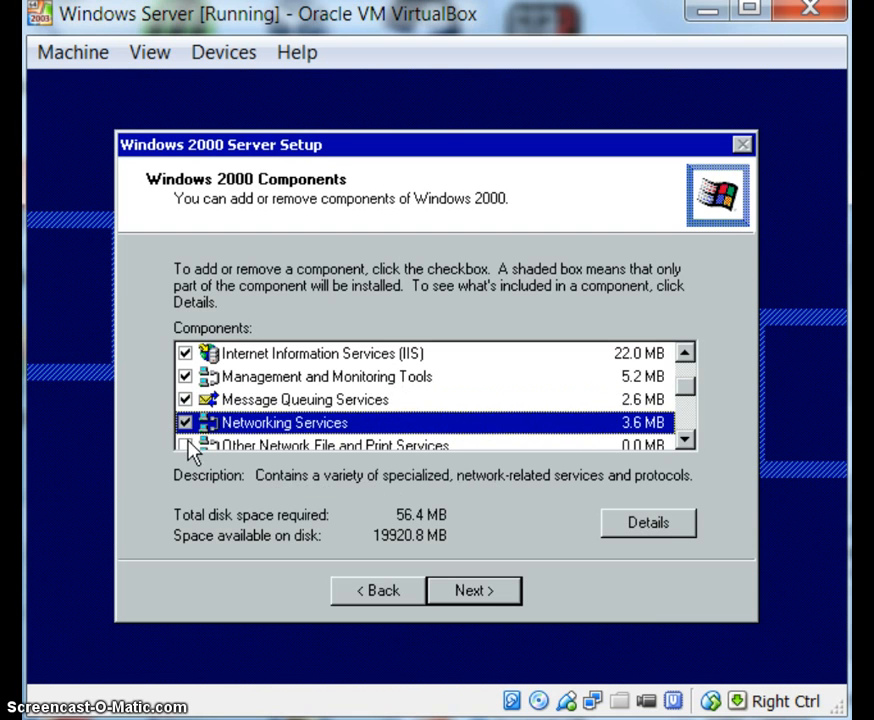
{"action": "left_click", "coordinate": [187, 446]}
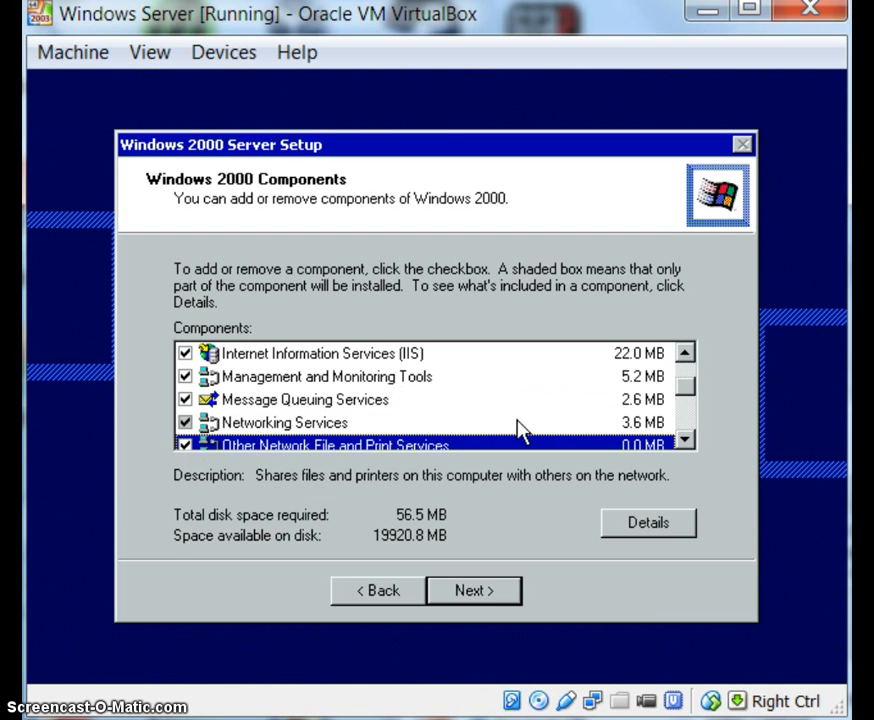
Step: Add Remote Installation Services, Remote Storage and Terminal Services to the components being installed
{"action": "left_click", "coordinate": [682, 446]}
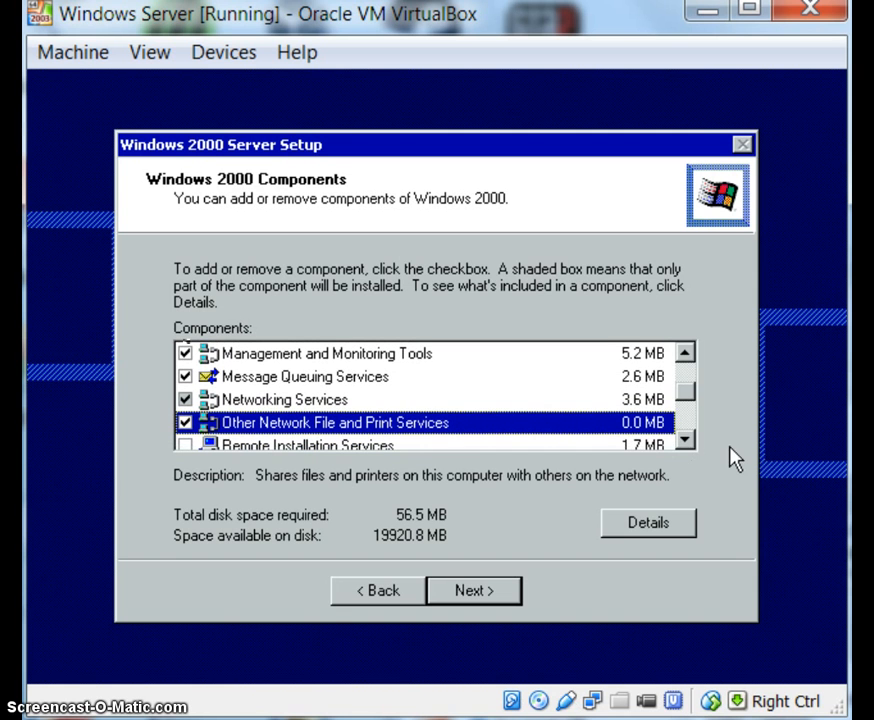
{"action": "left_click", "coordinate": [686, 446]}
{"action": "scroll", "coordinate": [688, 452], "scroll_direction": "down", "scroll_amount": 2}
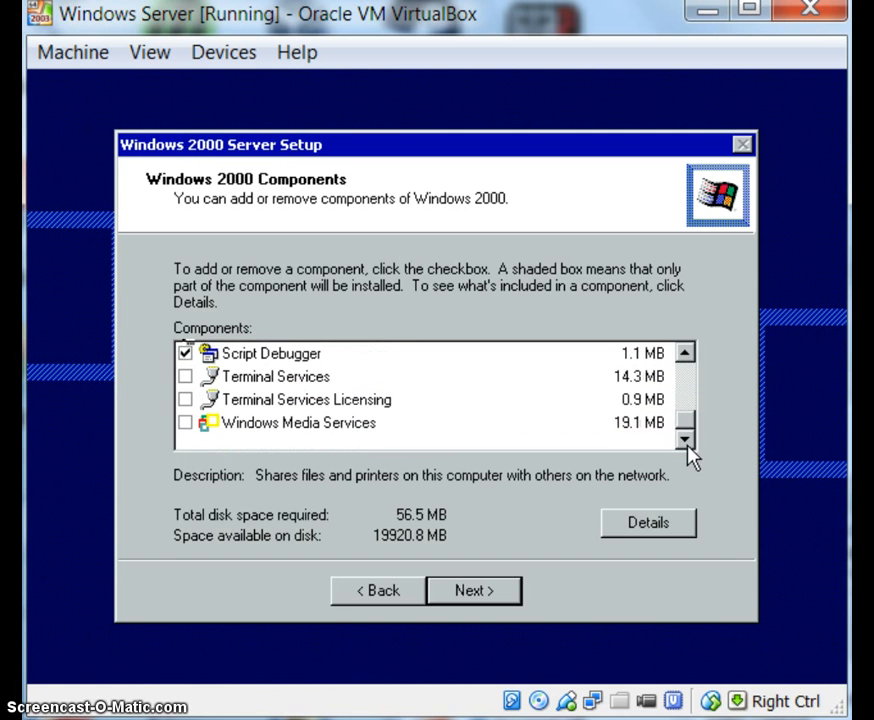
{"action": "left_click", "coordinate": [684, 352]}
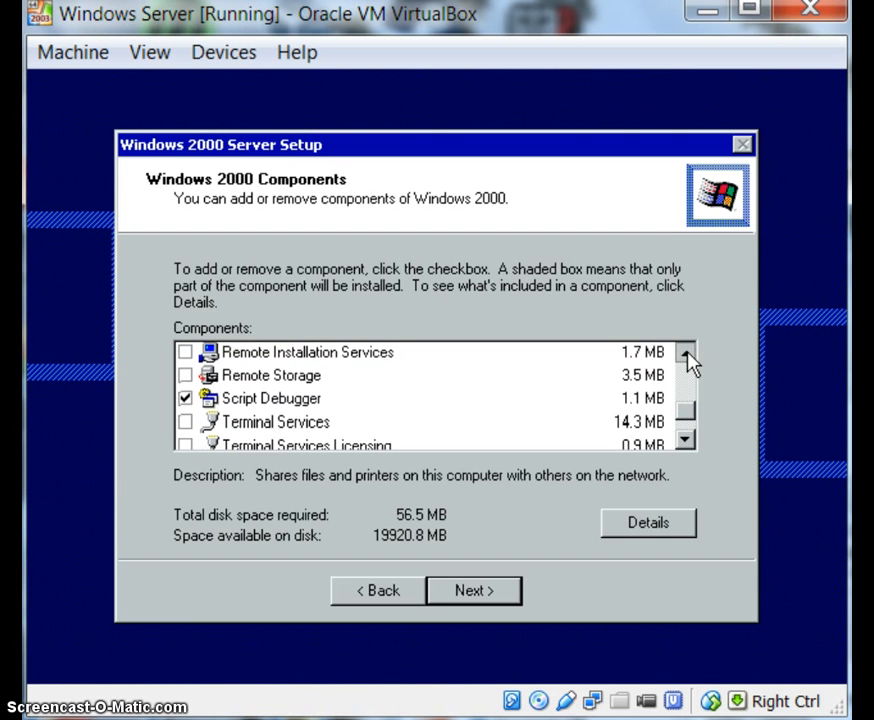
{"action": "left_click", "coordinate": [686, 354]}
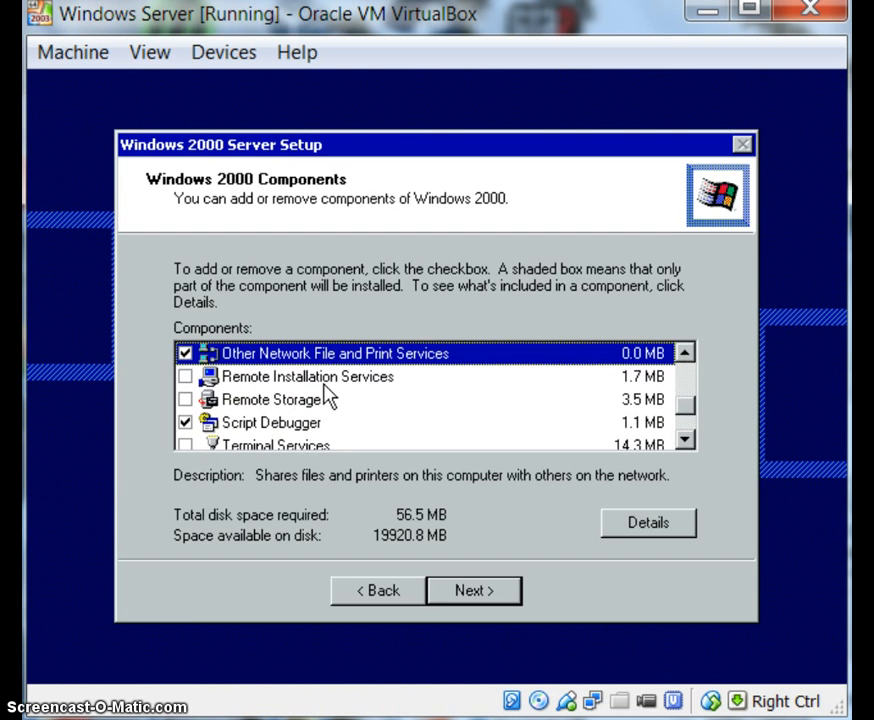
{"action": "left_click", "coordinate": [186, 378]}
{"action": "left_click", "coordinate": [185, 400]}
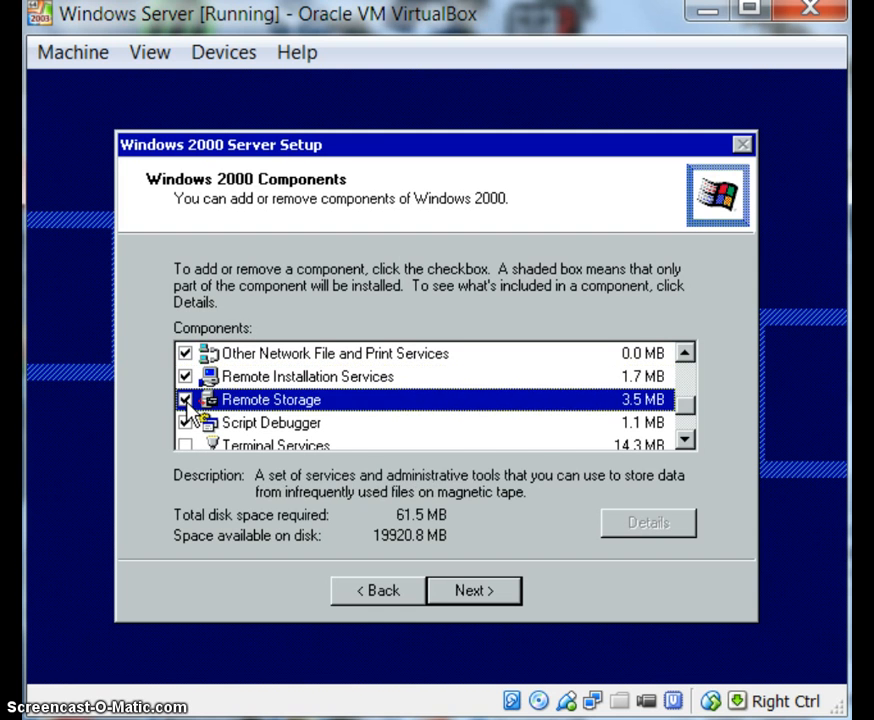
{"action": "left_click", "coordinate": [186, 446]}
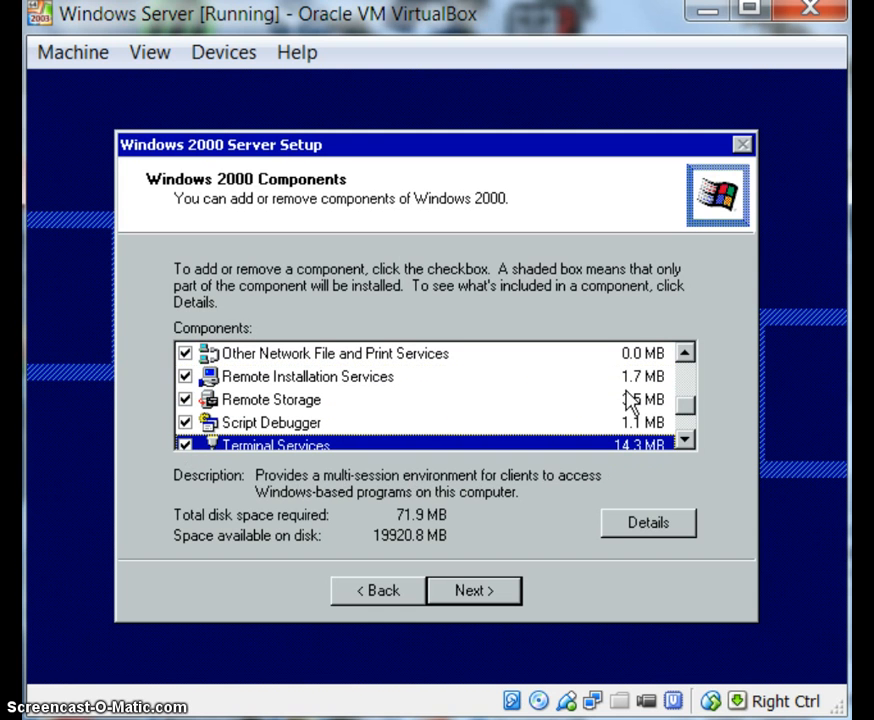
Step: Add Terminal Services Licensing and Windows Media Services, and accept the component selection
{"action": "left_click", "coordinate": [686, 441]}
{"action": "left_click", "coordinate": [687, 441]}
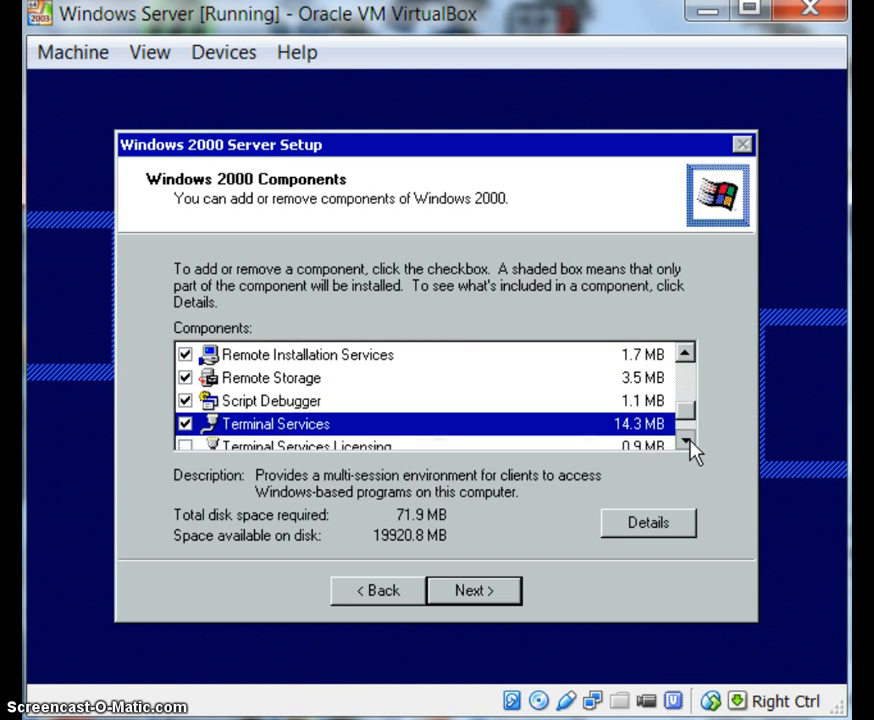
{"action": "left_click", "coordinate": [687, 441]}
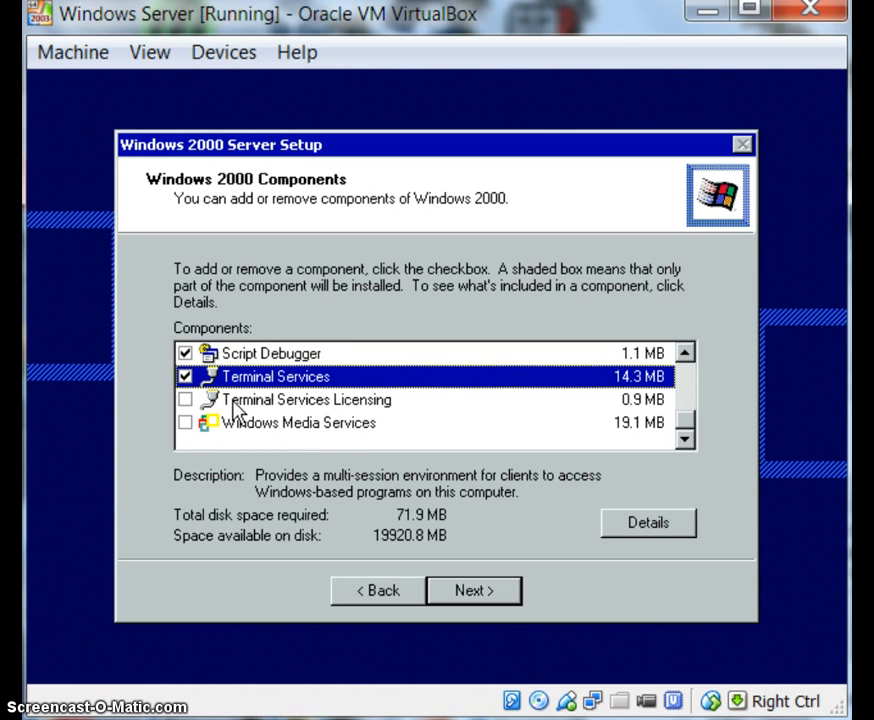
{"action": "left_click", "coordinate": [189, 400]}
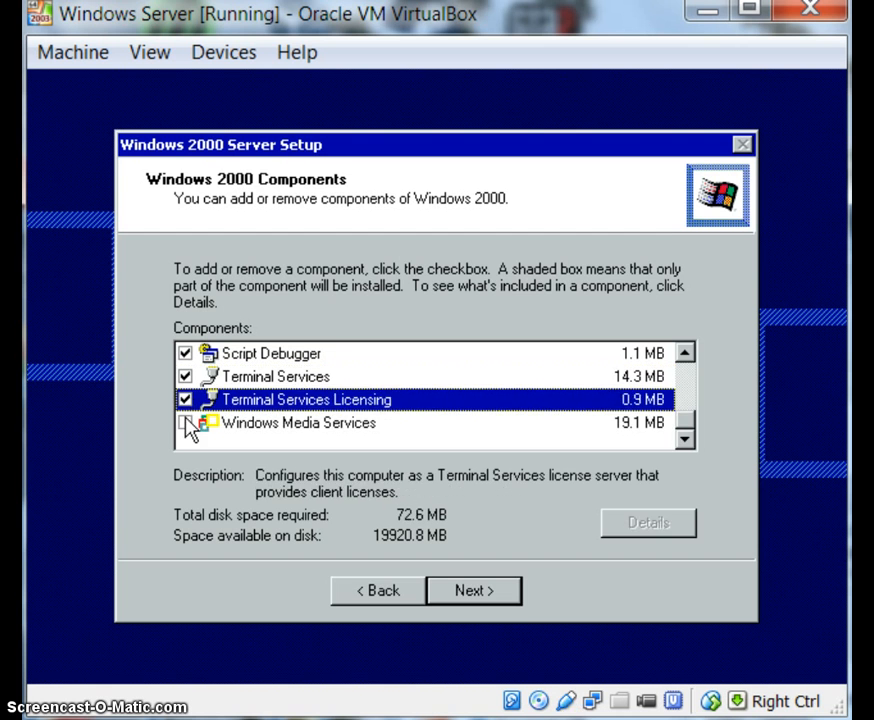
{"action": "left_click", "coordinate": [186, 423]}
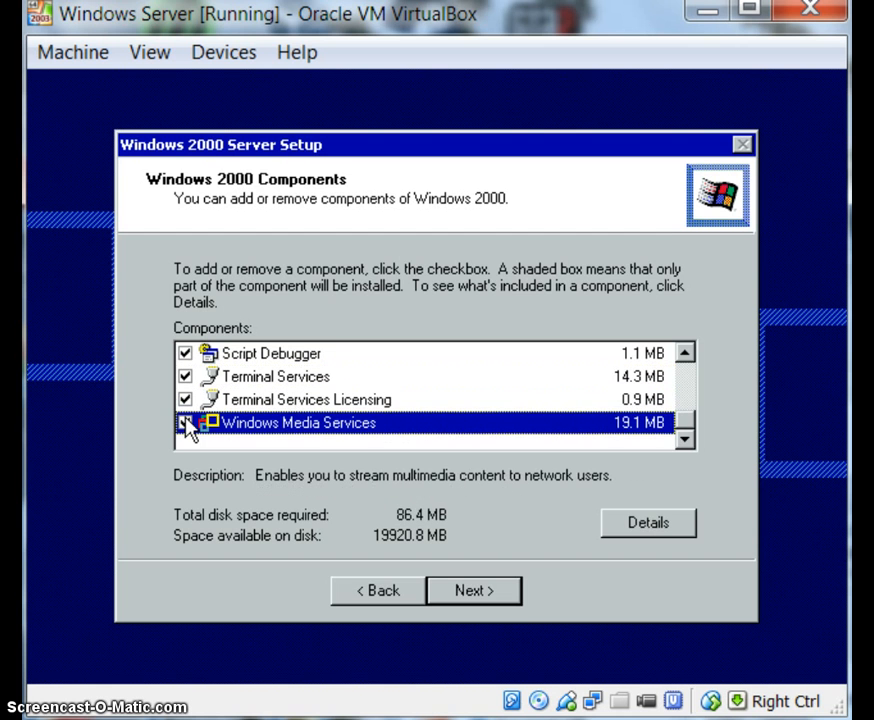
{"action": "left_click", "coordinate": [497, 590]}
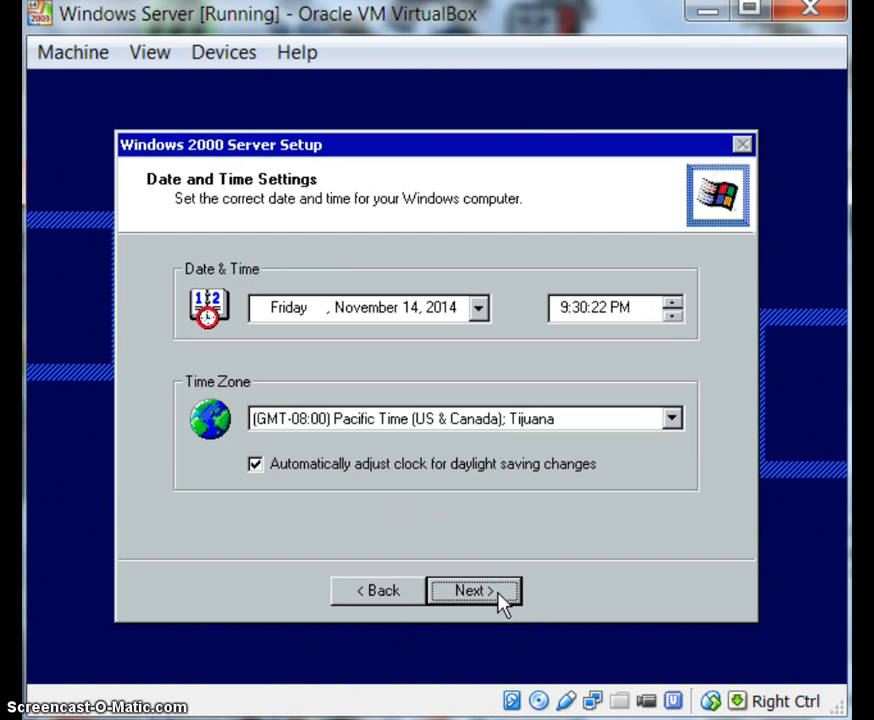
Step: Set the time zone to (GMT-06:00) Central Time (US & Canada) and accept Remote administration mode for Terminal Services
{"action": "left_click", "coordinate": [567, 429]}
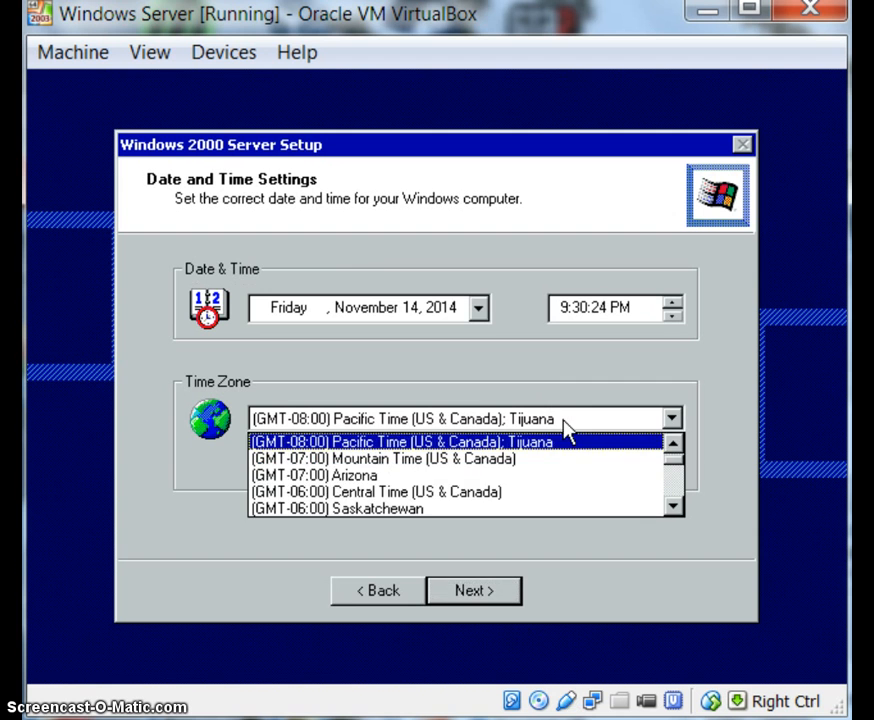
{"action": "left_click", "coordinate": [468, 493]}
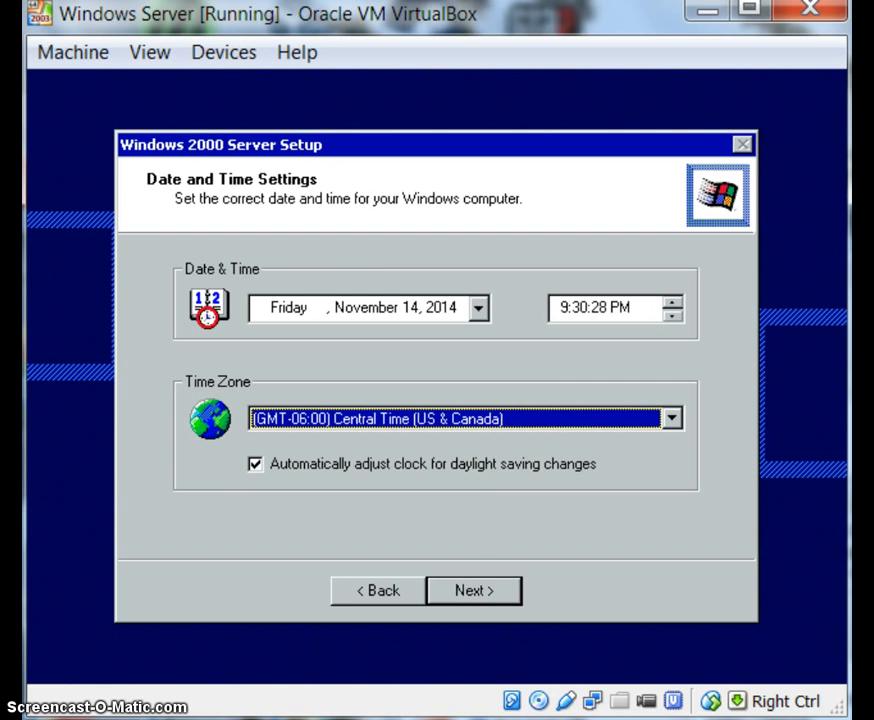
{"action": "left_click", "coordinate": [487, 588]}
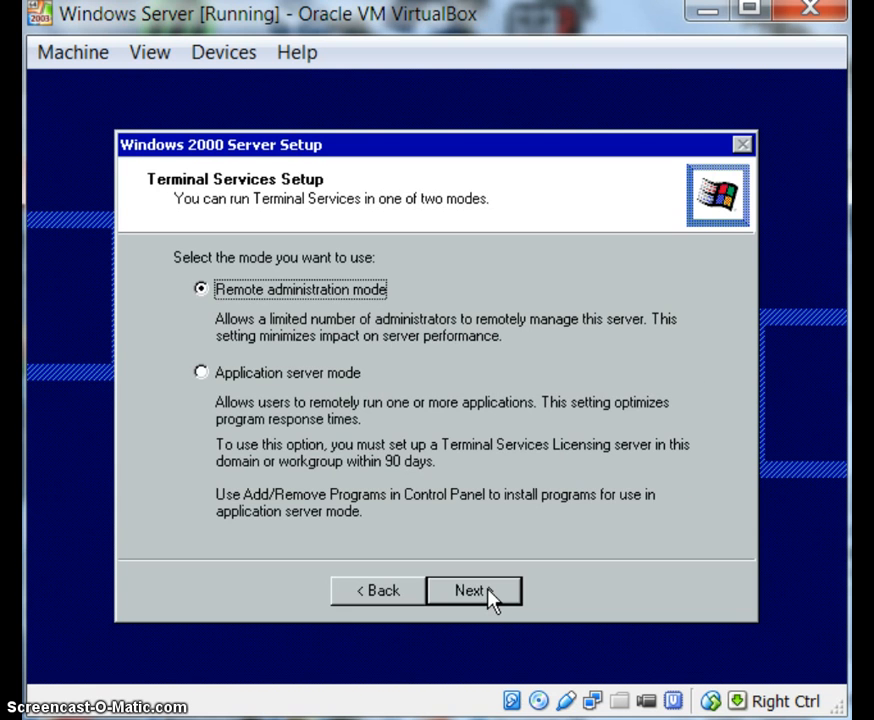
{"action": "left_click", "coordinate": [489, 592]}
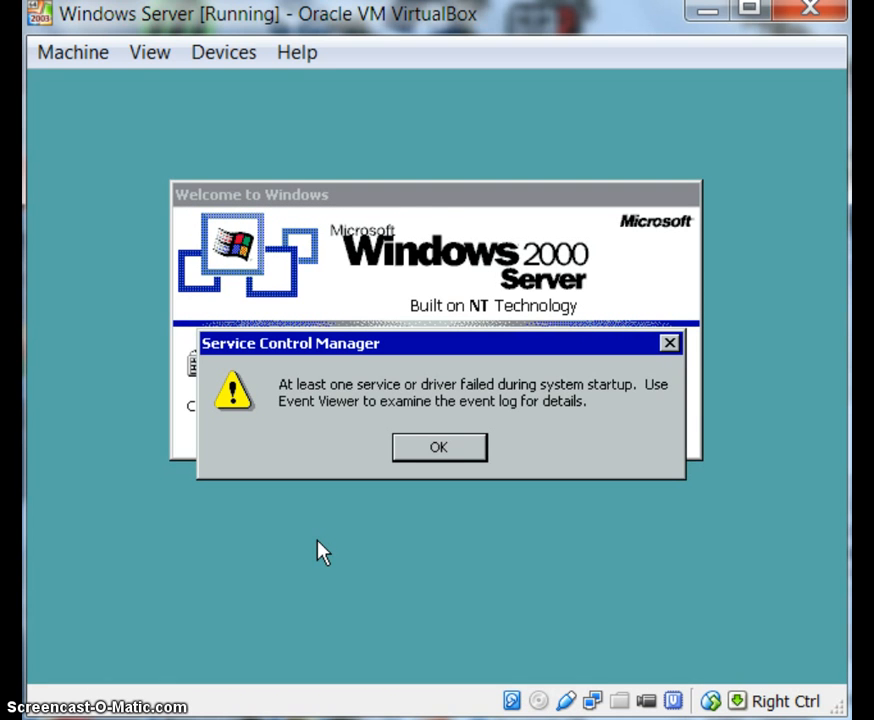
Step: Dismiss the Service Control Manager warning, send Ctrl-Alt-Del to the virtual machine, and log on as Administrator with the account password
{"action": "key", "text": "Return"}
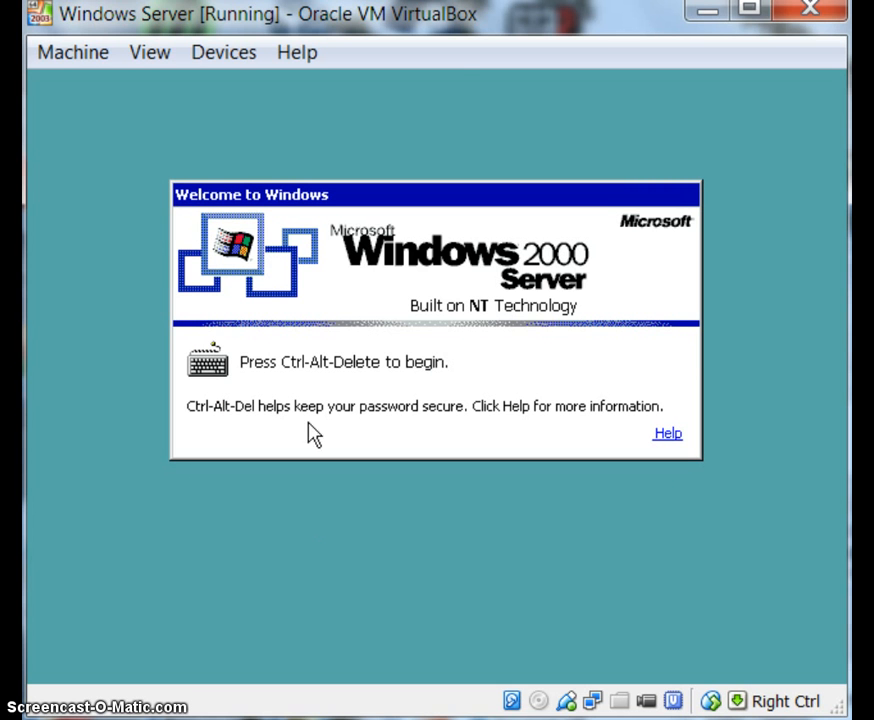
{"action": "left_click", "coordinate": [66, 52]}
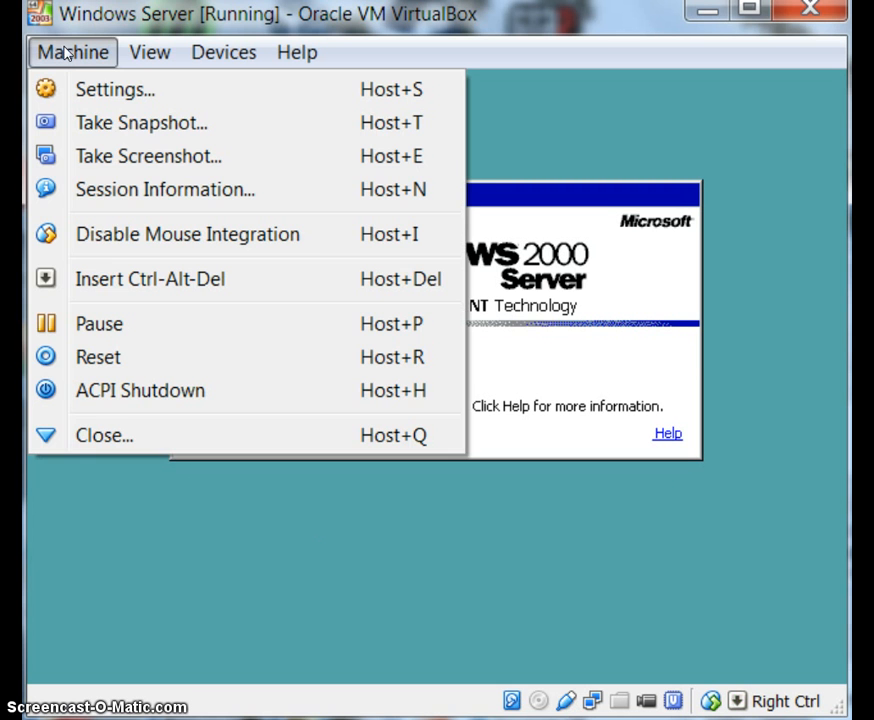
{"action": "left_click", "coordinate": [167, 279]}
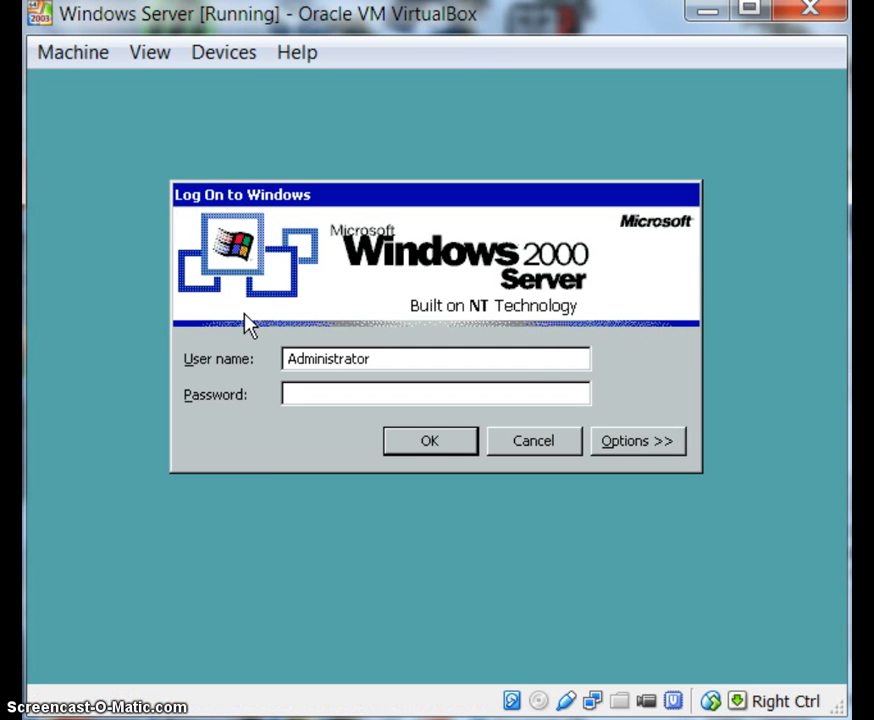
{"action": "type", "text": "*************"}
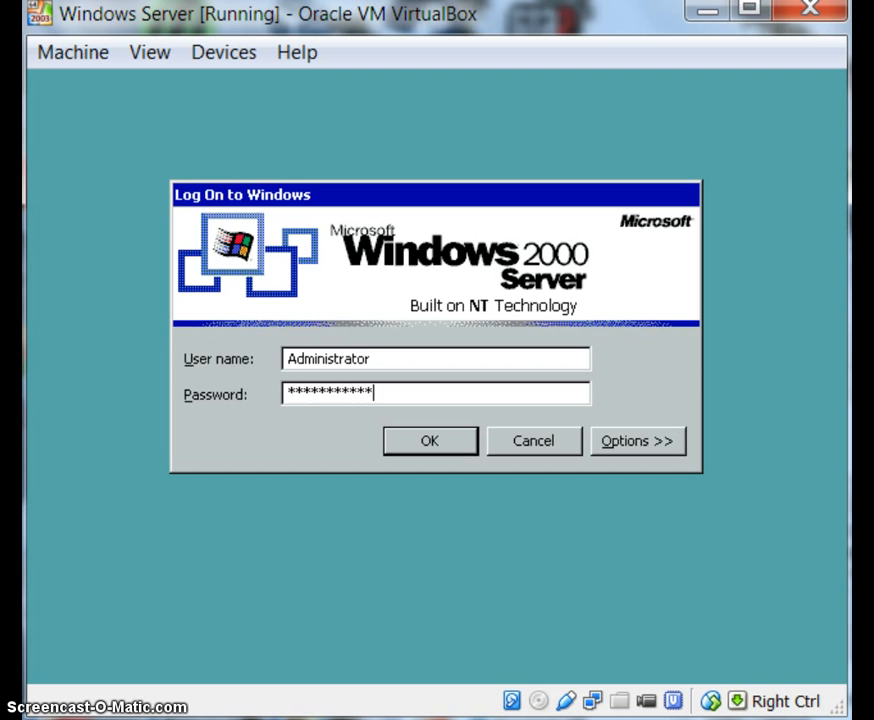
{"action": "key", "text": "Return"}
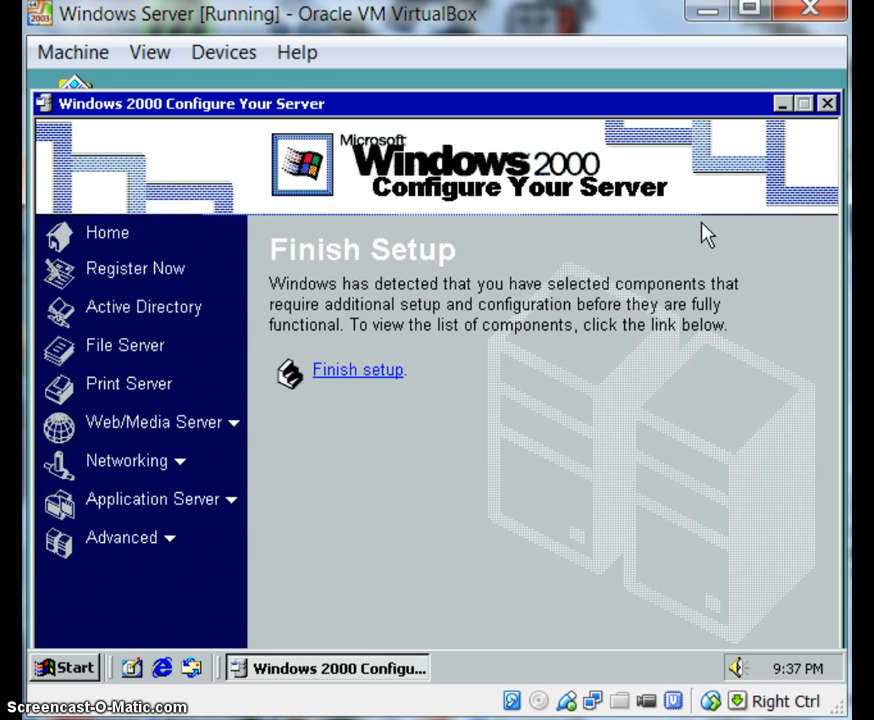
Step: Close the Configure Your Server window and open the Windows 2000 folder inside Windows Service Packs on Local Disk (D:)
{"action": "left_click", "coordinate": [827, 104]}
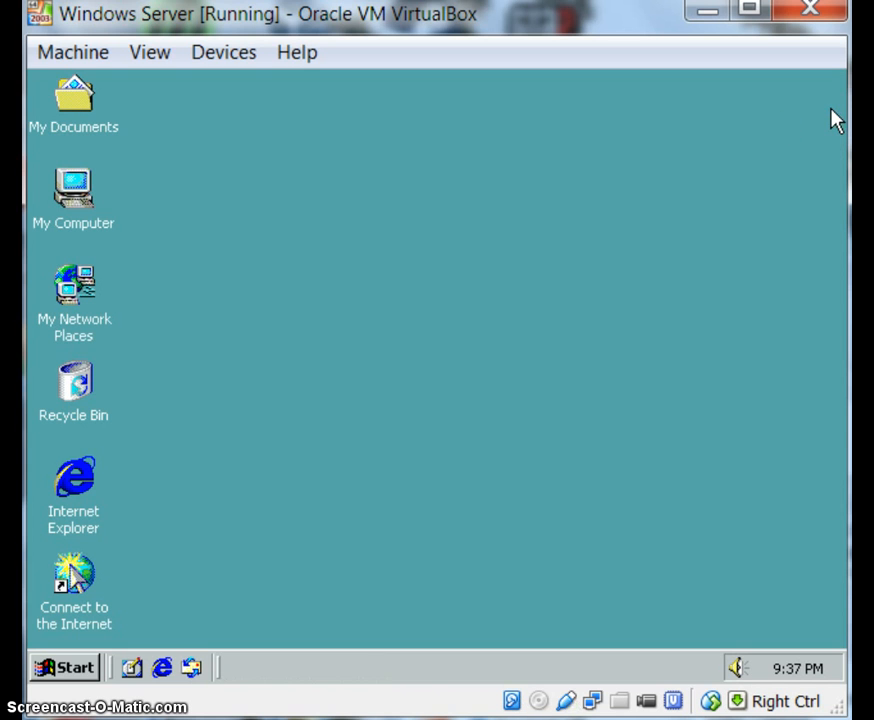
{"action": "left_click", "coordinate": [80, 198]}
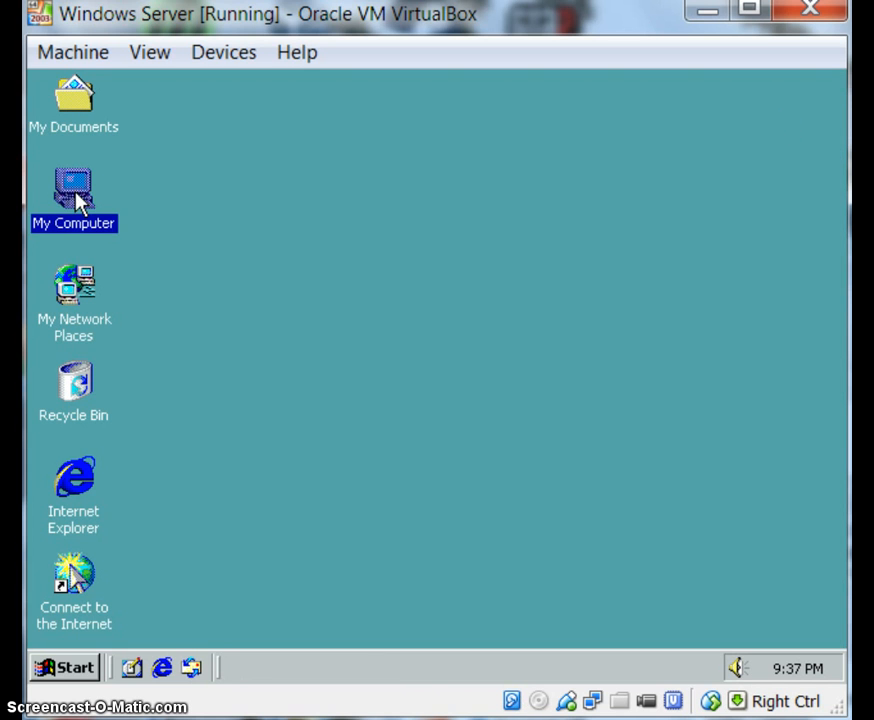
{"action": "double_click", "coordinate": [80, 198]}
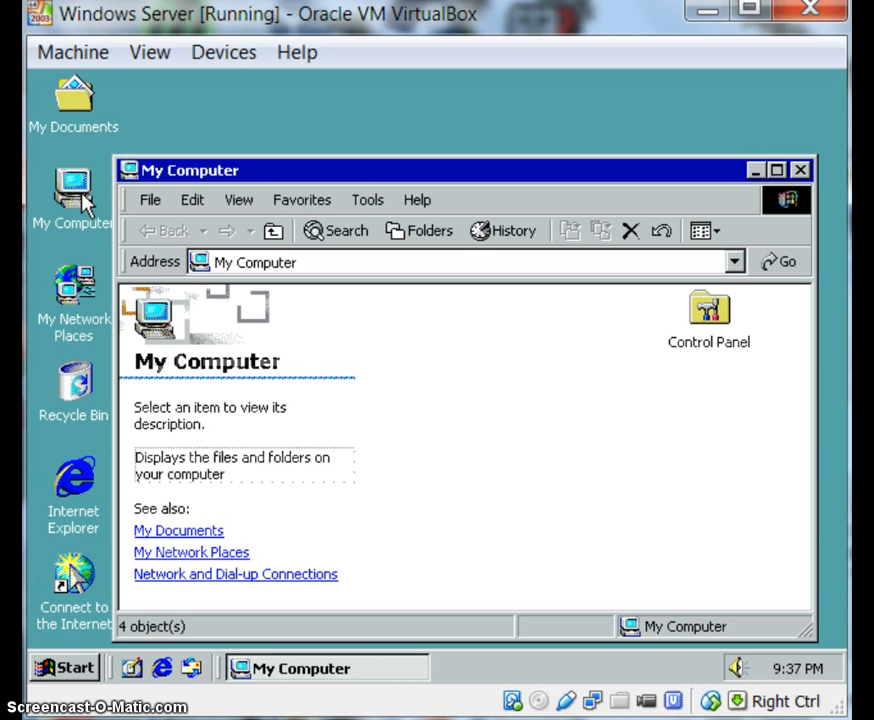
{"action": "left_click", "coordinate": [536, 345]}
{"action": "double_click", "coordinate": [536, 345]}
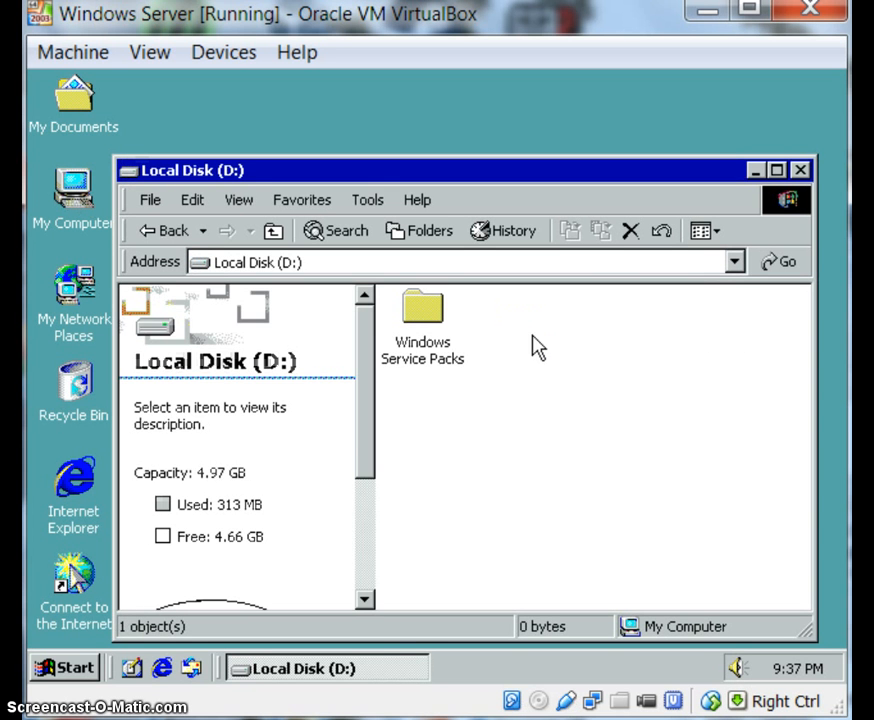
{"action": "left_click", "coordinate": [420, 338]}
{"action": "double_click", "coordinate": [420, 338]}
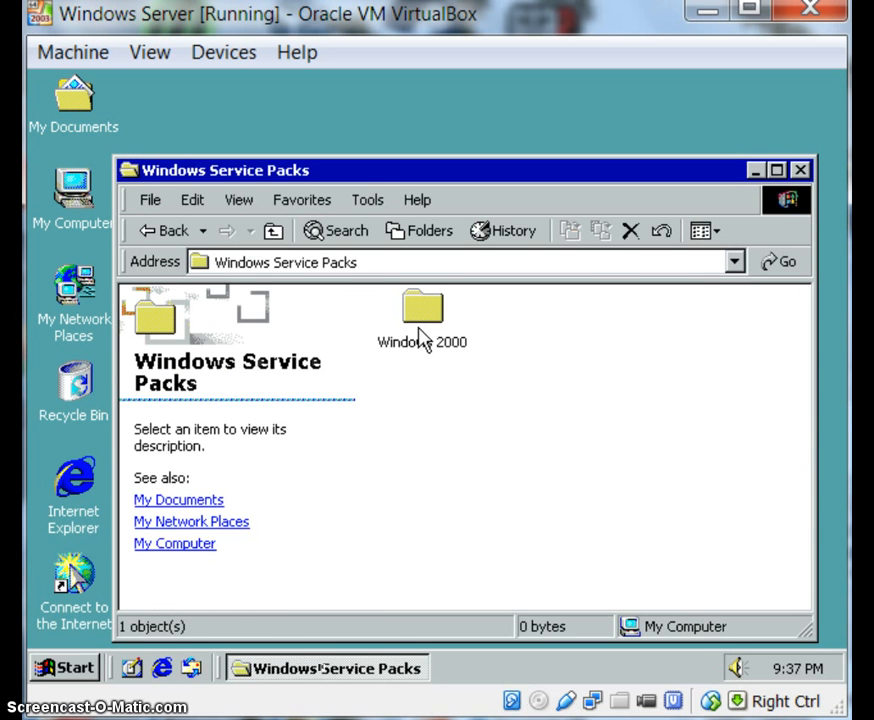
{"action": "double_click", "coordinate": [419, 336]}
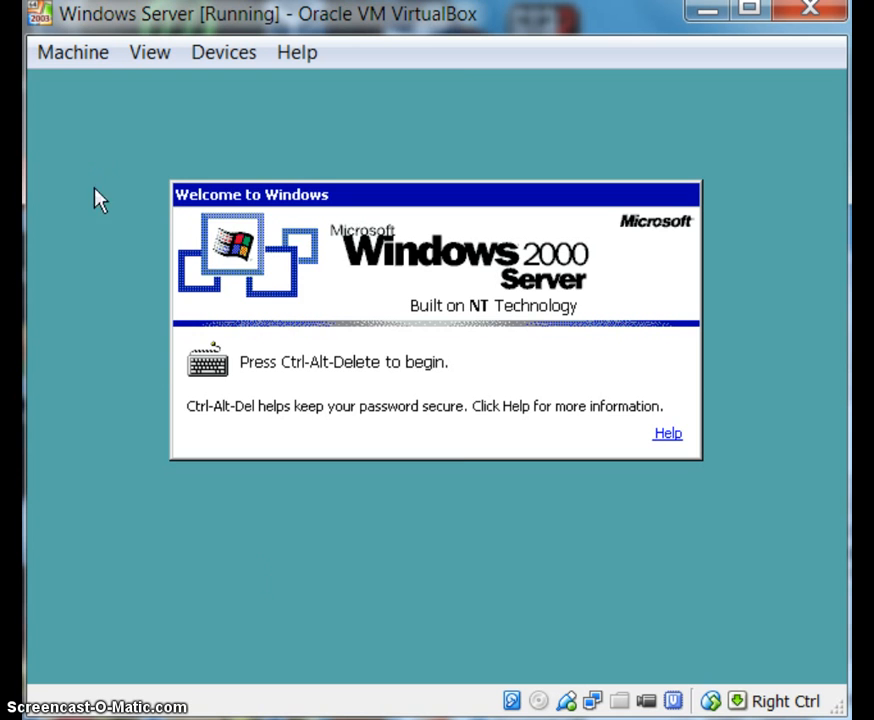
Step: Send Ctrl-Alt-Del to the virtual machine and log on as Administrator with the account password
{"action": "left_click", "coordinate": [88, 52]}
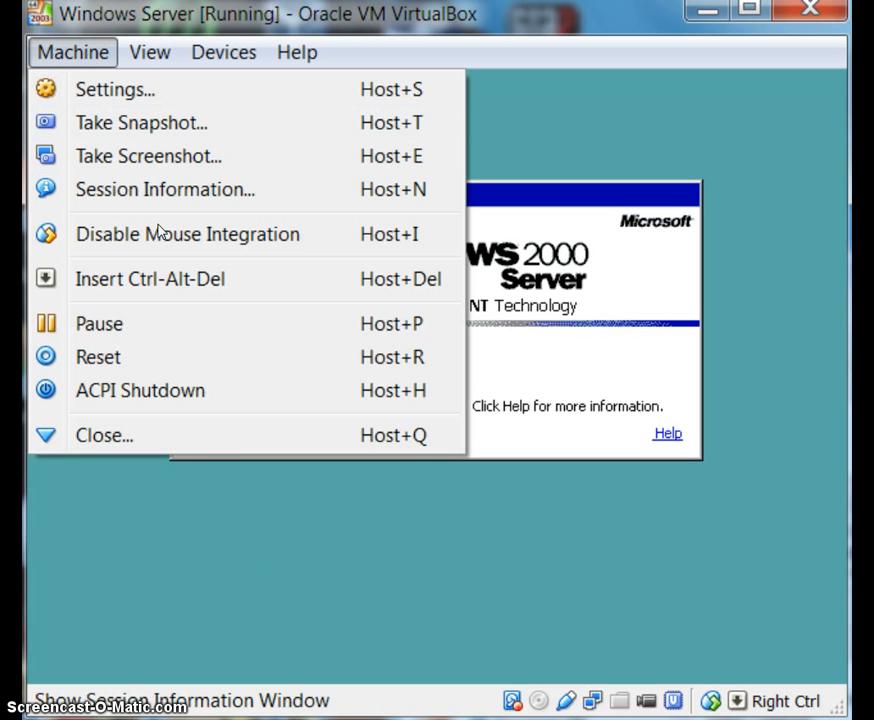
{"action": "left_click", "coordinate": [168, 278]}
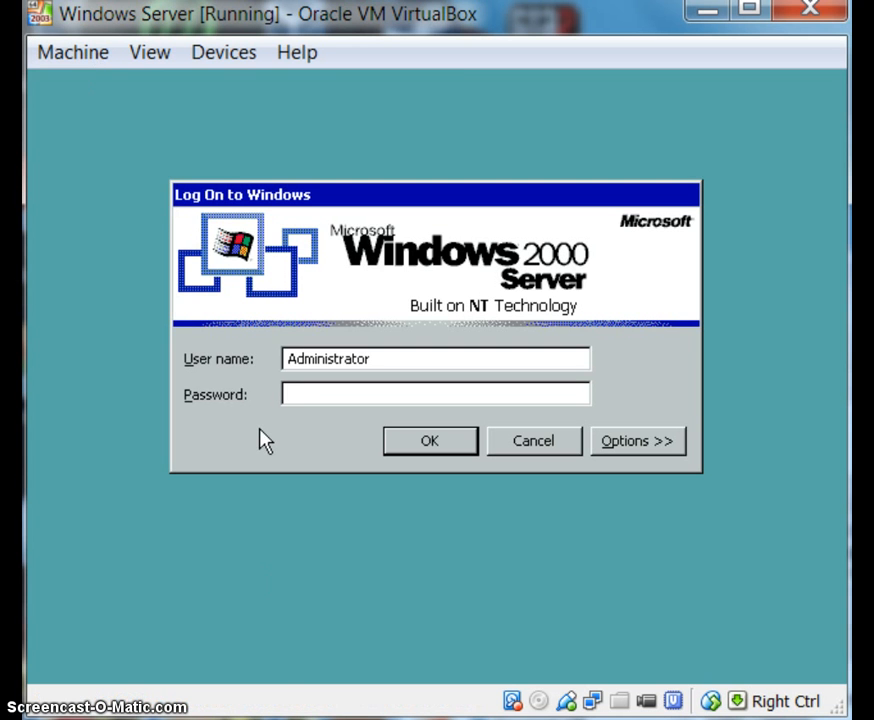
{"action": "type", "text": "*************"}
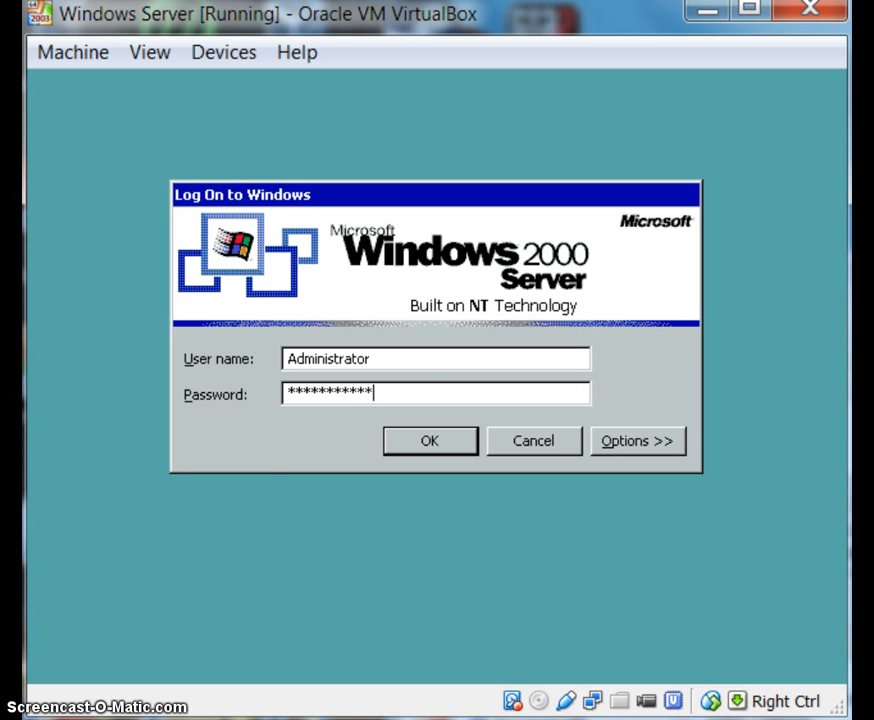
{"action": "key", "text": "Return"}
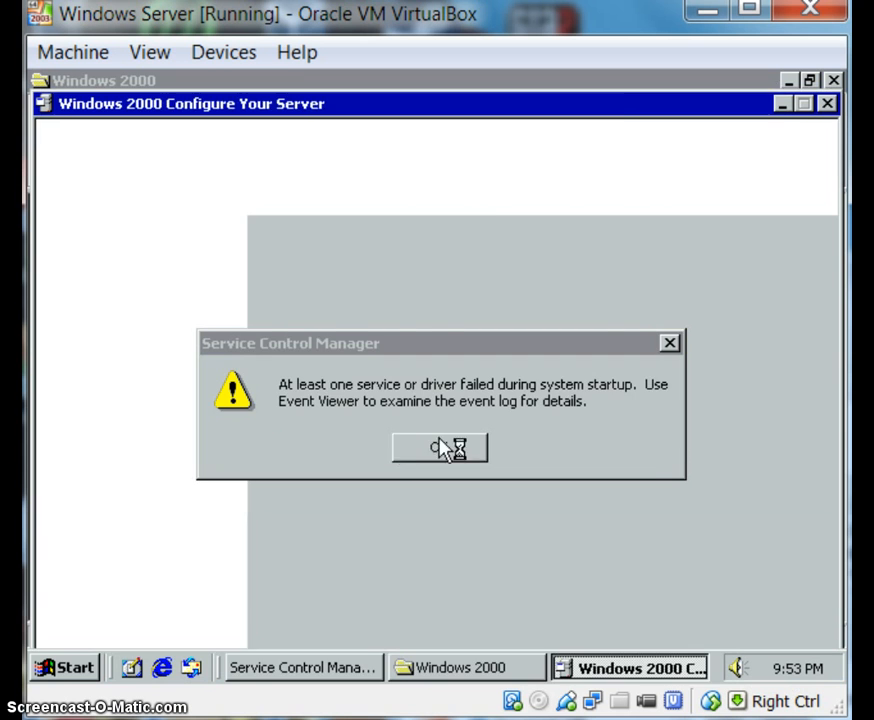
Step: Dismiss the Service Control Manager warning and clear the desktop by minimizing Configure Your Server and closing the Windows 2000 folder
{"action": "left_click", "coordinate": [443, 447]}
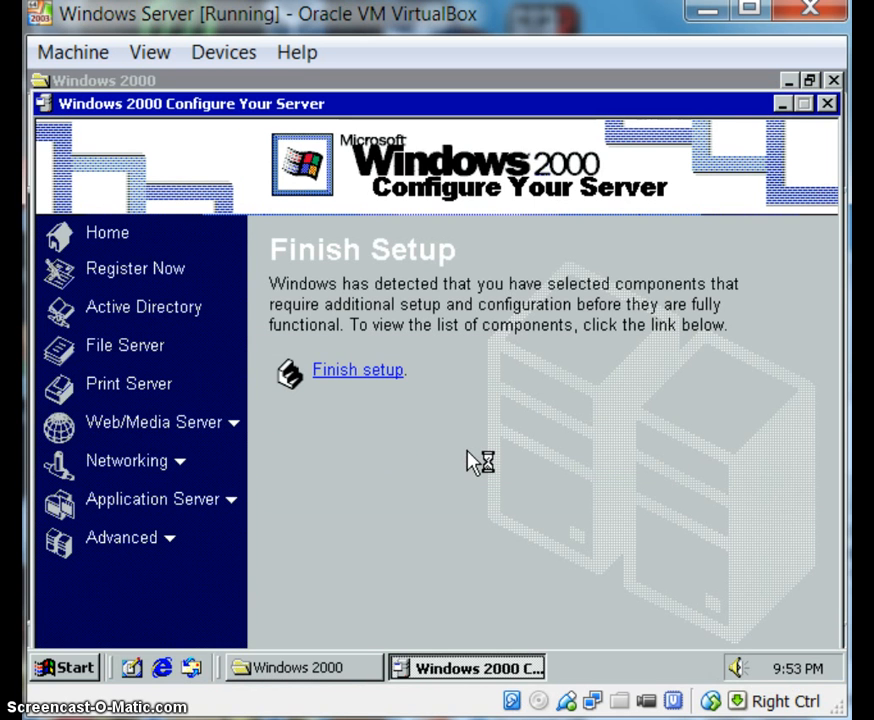
{"action": "left_click", "coordinate": [784, 107]}
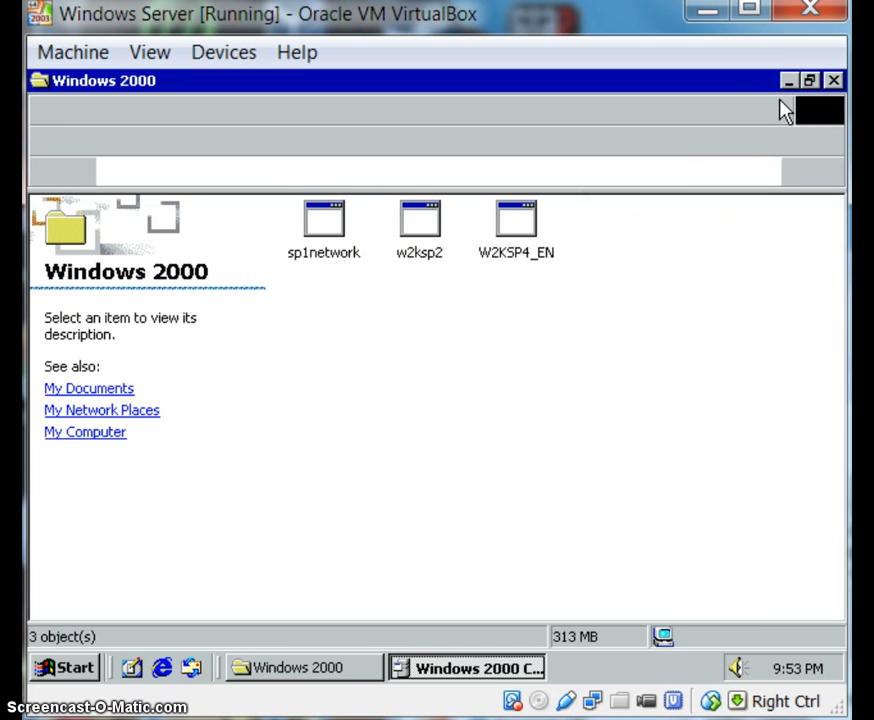
{"action": "left_click", "coordinate": [835, 80]}
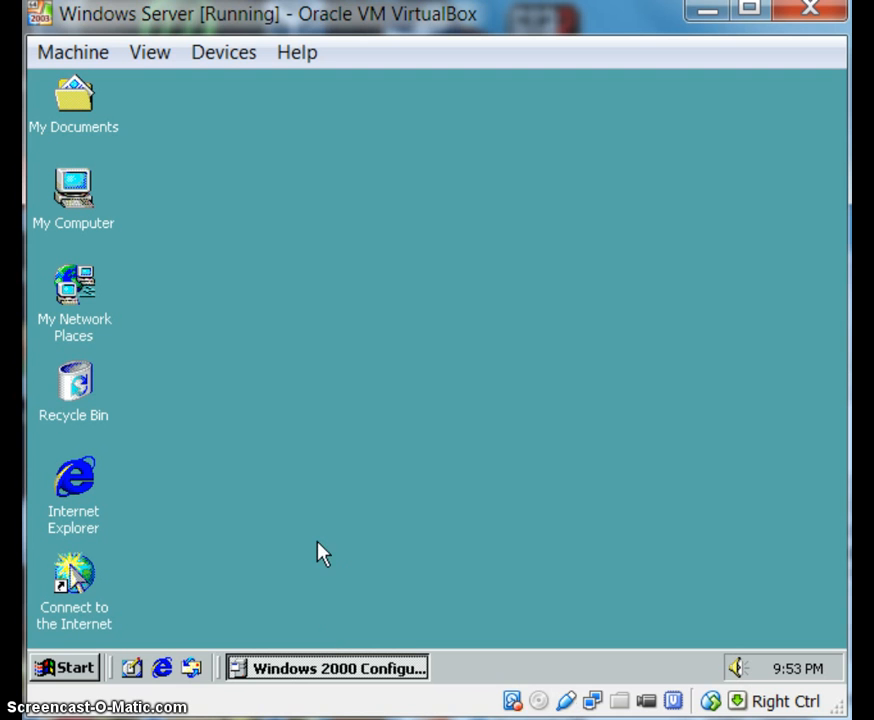
Step: Insert the Guest Additions CD image and start installing VirtualBox Guest Additions 4.3.12 in the default folder without Direct3D Support
{"action": "left_click", "coordinate": [242, 54]}
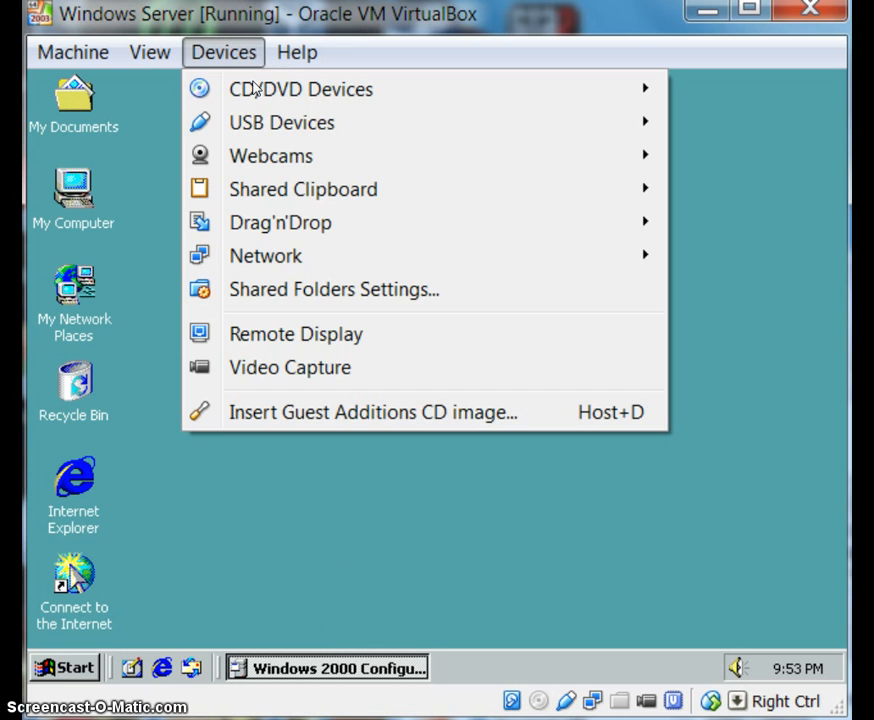
{"action": "left_click", "coordinate": [366, 412]}
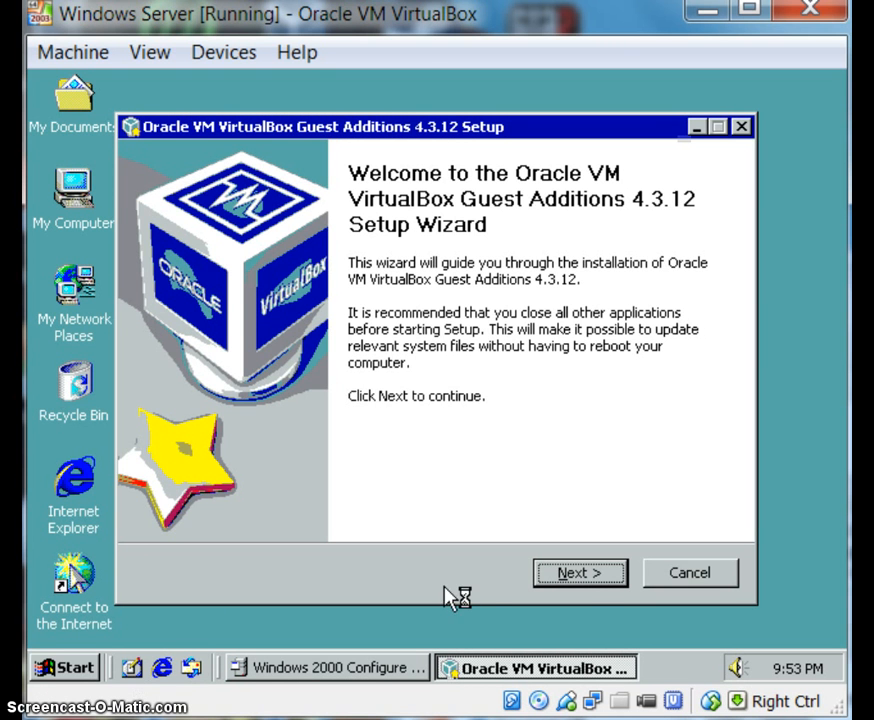
{"action": "left_click", "coordinate": [590, 575]}
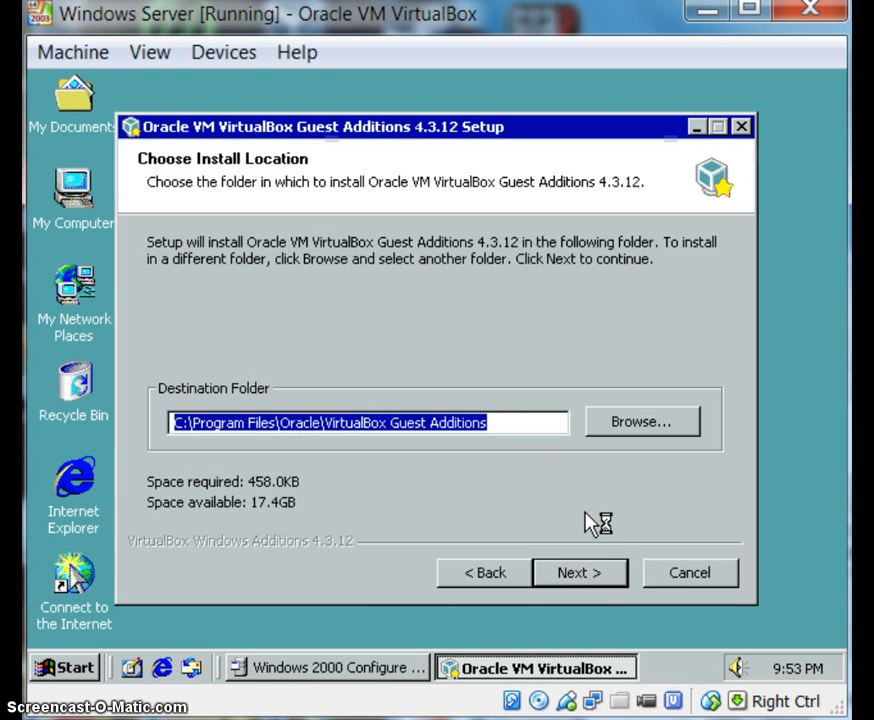
{"action": "left_click", "coordinate": [600, 573]}
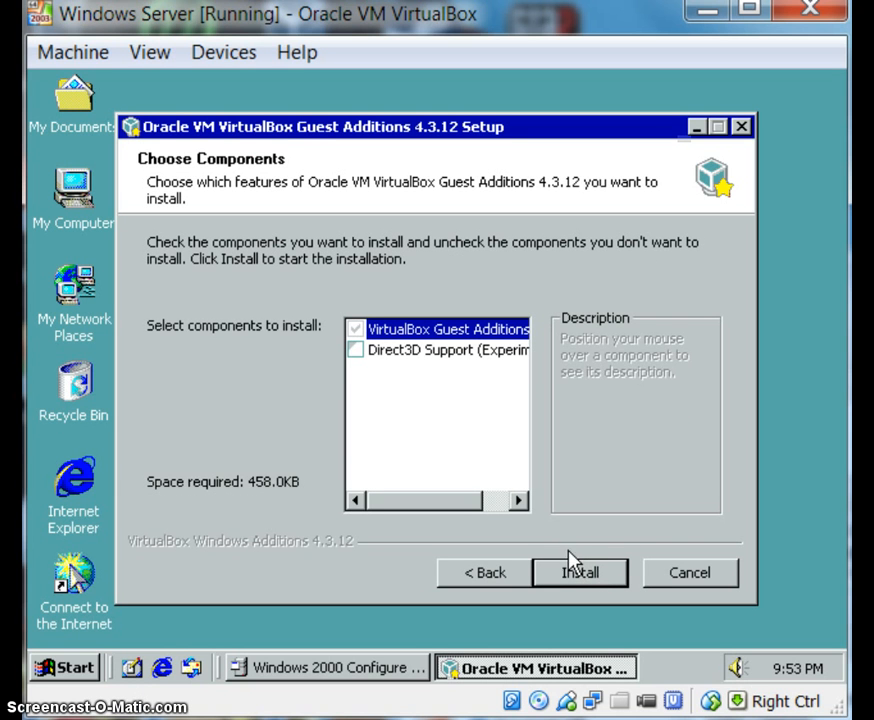
{"action": "mouse_move", "coordinate": [512, 355]}
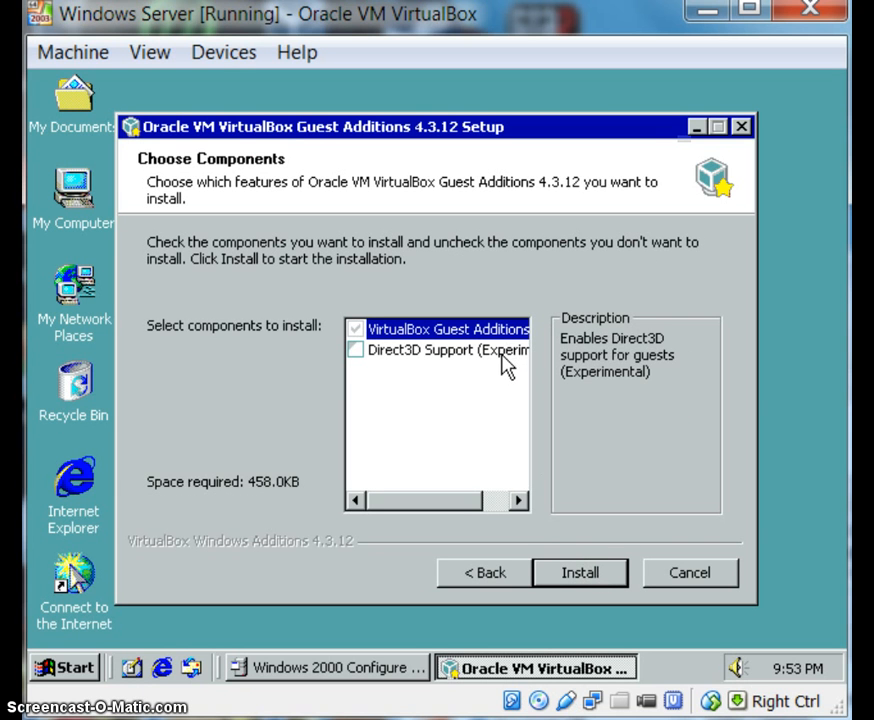
{"action": "mouse_move", "coordinate": [485, 335]}
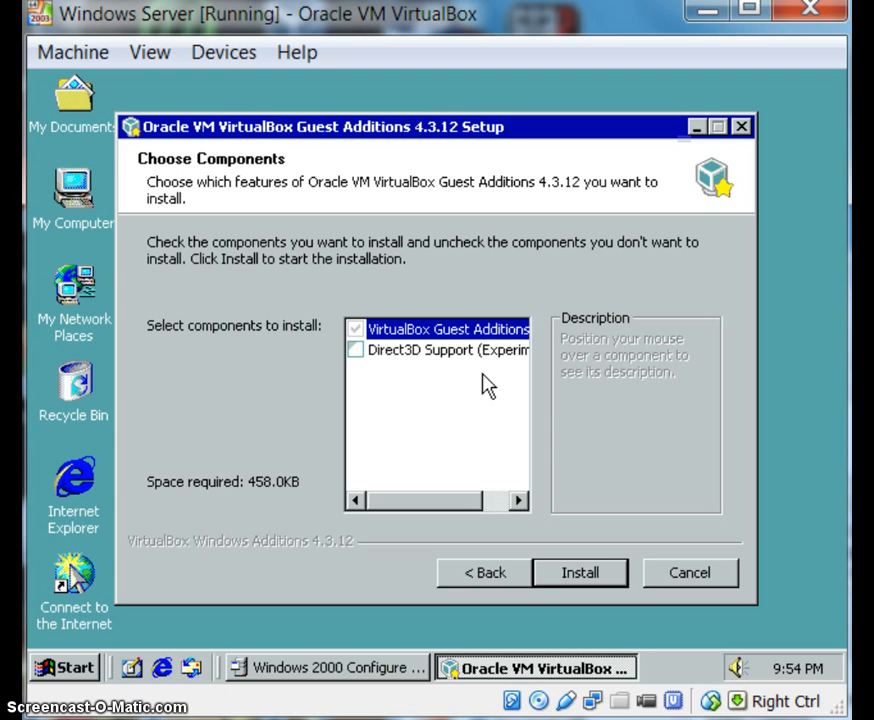
{"action": "left_click", "coordinate": [613, 575]}
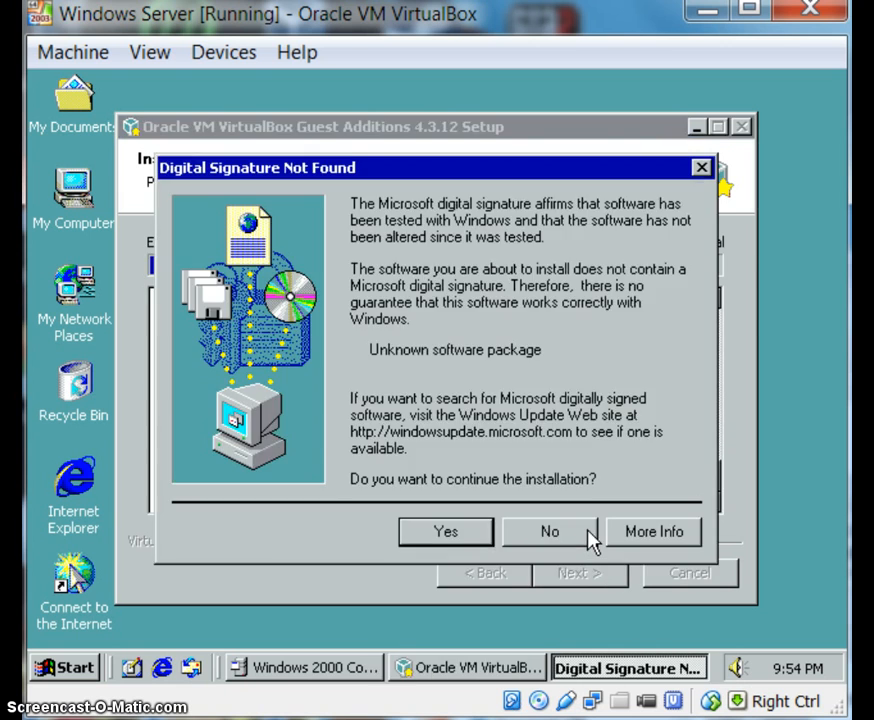
Step: Allow all the unsigned Guest Additions drivers to install and finish the setup wizard with Reboot now
{"action": "left_click", "coordinate": [458, 533]}
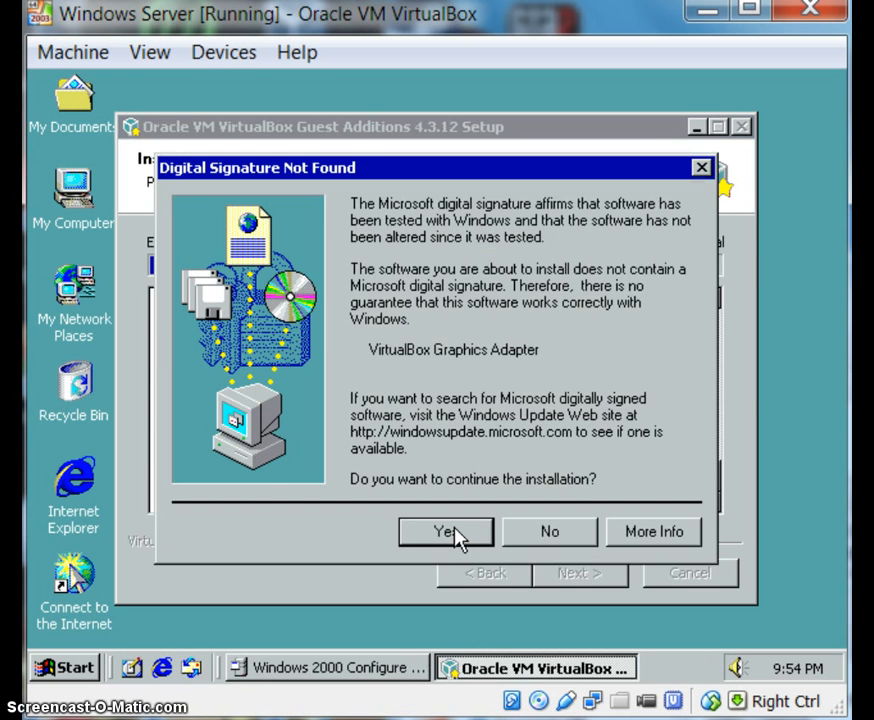
{"action": "left_click", "coordinate": [450, 532]}
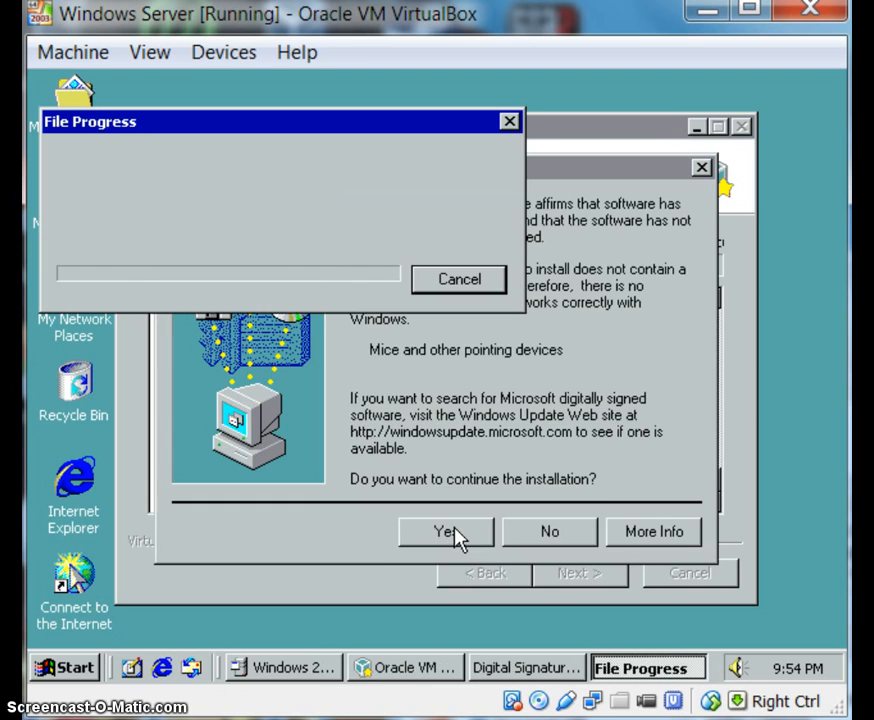
{"action": "left_click", "coordinate": [459, 533]}
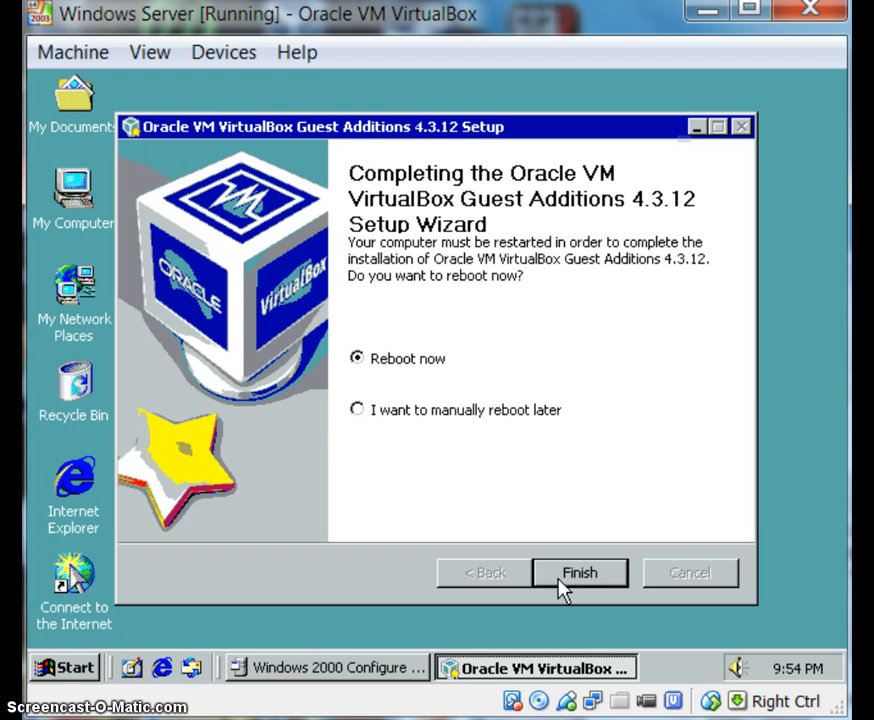
{"action": "left_click", "coordinate": [622, 575]}
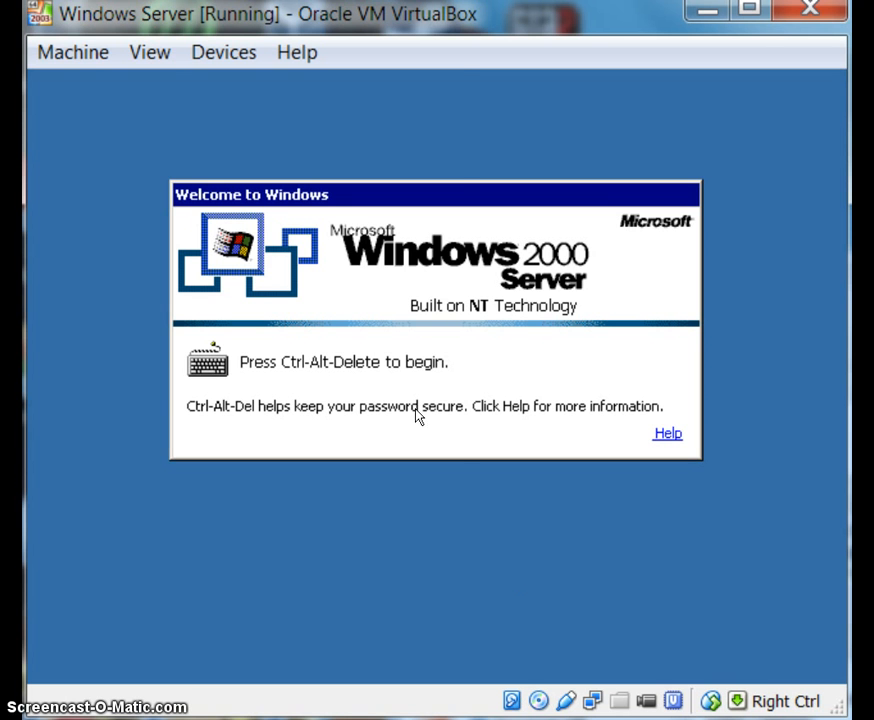
Step: Log on again as Administrator with the account password, and clear the Service Control Manager warning and the Configure Your Server window from the desktop
{"action": "left_click", "coordinate": [92, 57]}
{"action": "left_click", "coordinate": [113, 274]}
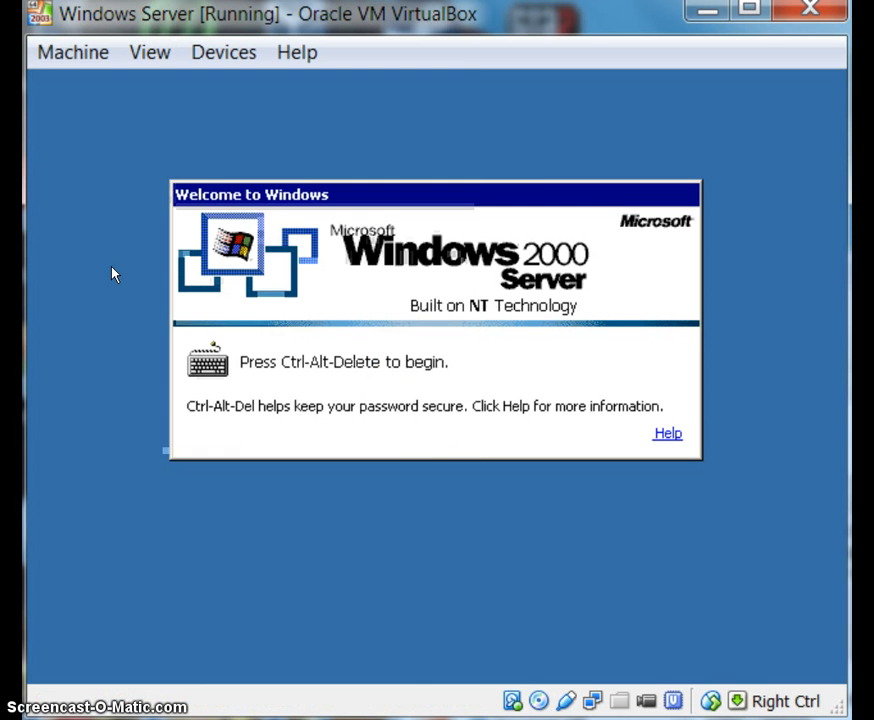
{"action": "type", "text": "*"}
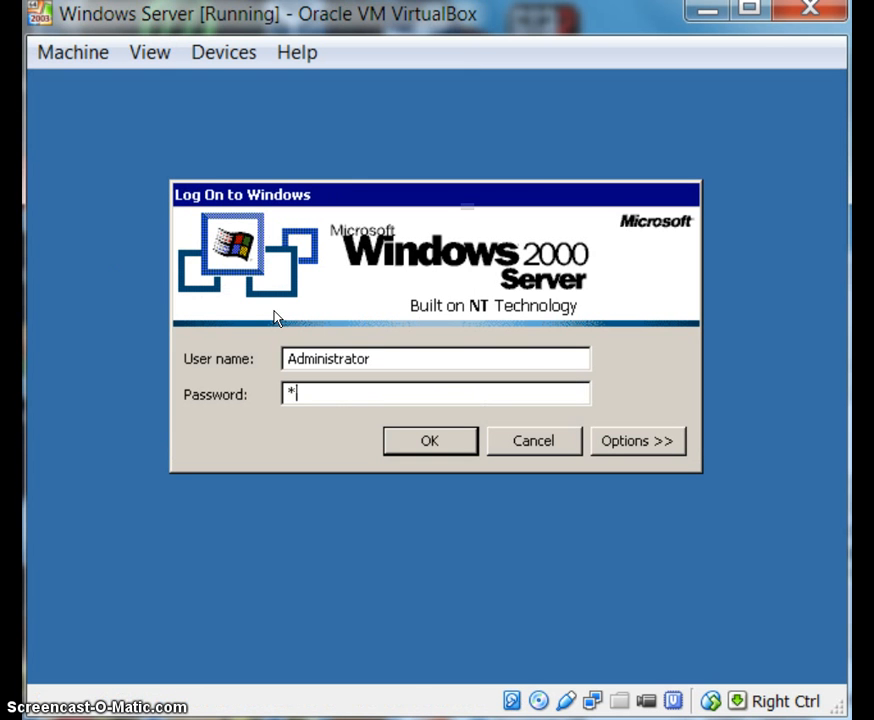
{"action": "type", "text": "************"}
{"action": "key", "text": "Return"}
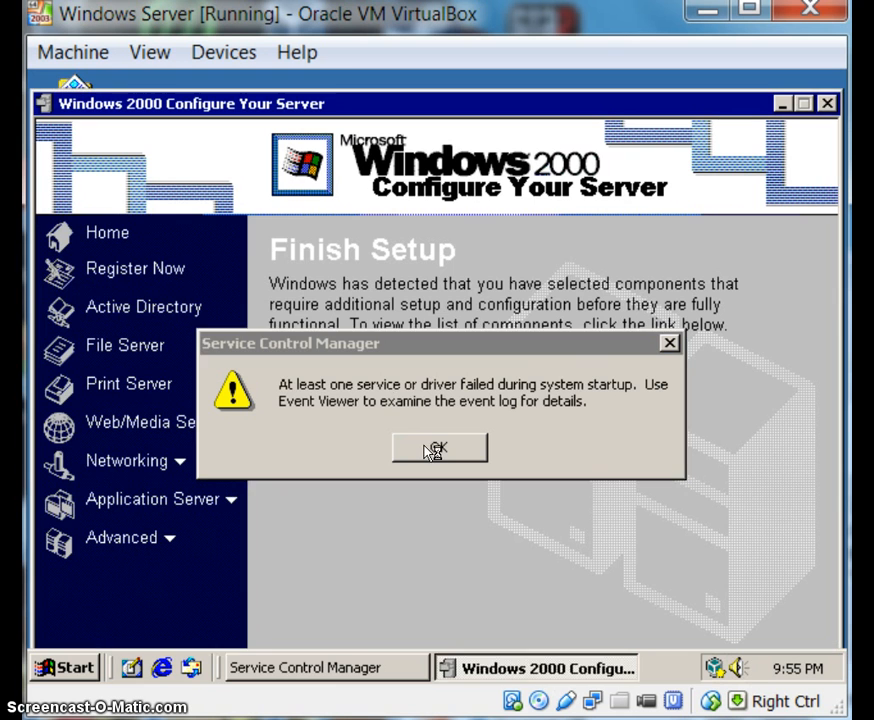
{"action": "left_click", "coordinate": [437, 449]}
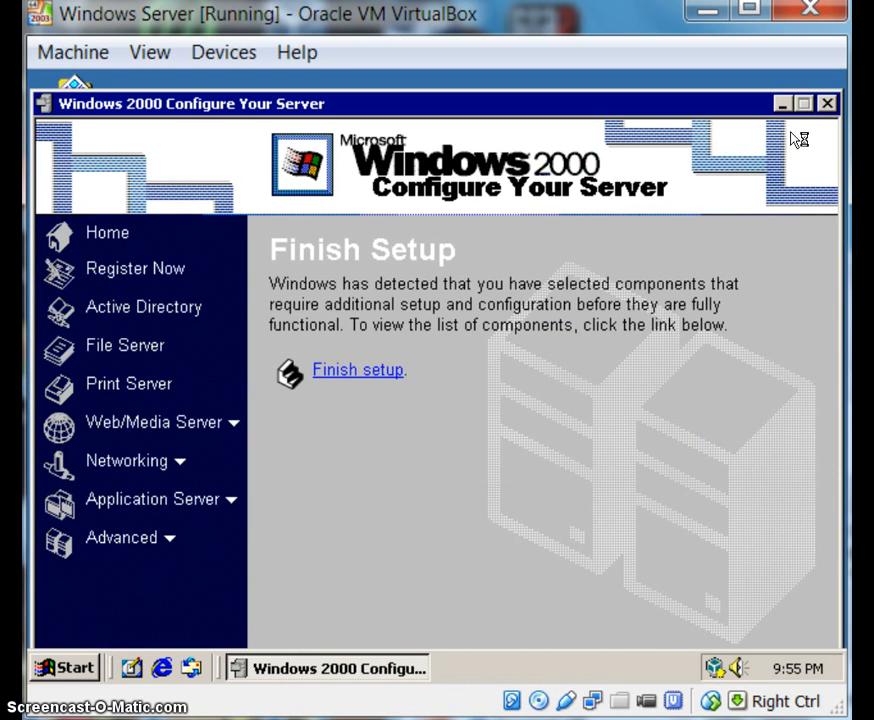
{"action": "left_click", "coordinate": [783, 104]}
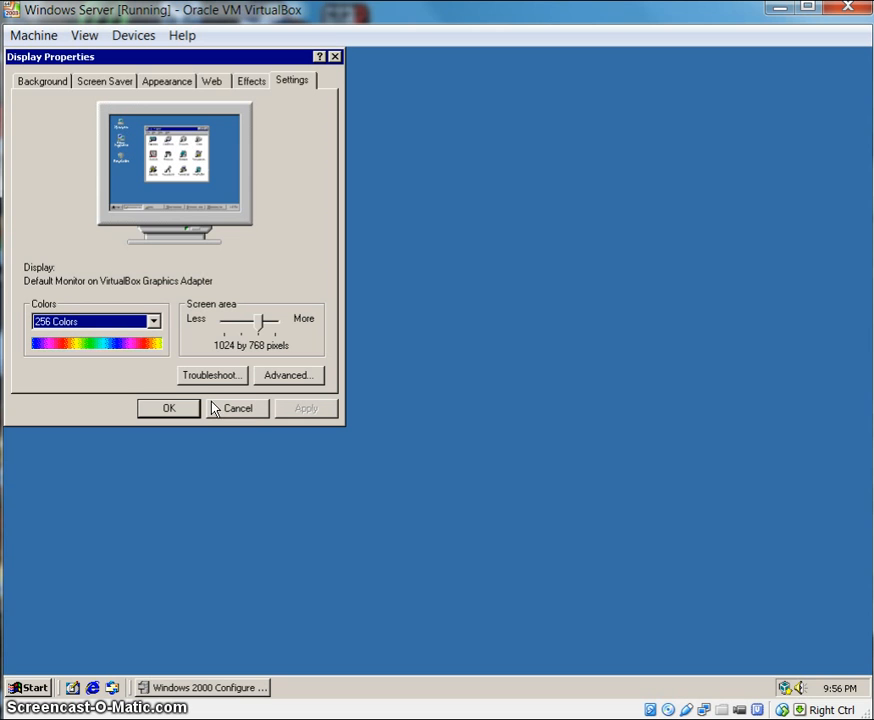
Step: Apply the Windows 2000 picture as the desktop wallpaper and decline enabling Active Desktop
{"action": "left_click", "coordinate": [48, 84]}
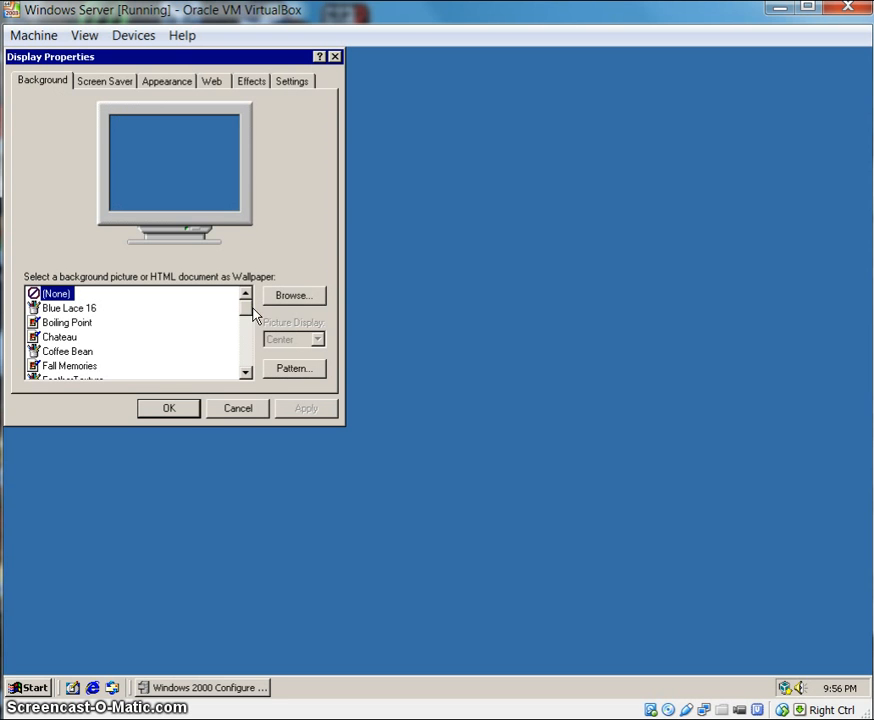
{"action": "left_click_drag", "start_coordinate": [246, 371], "coordinate": [221, 375]}
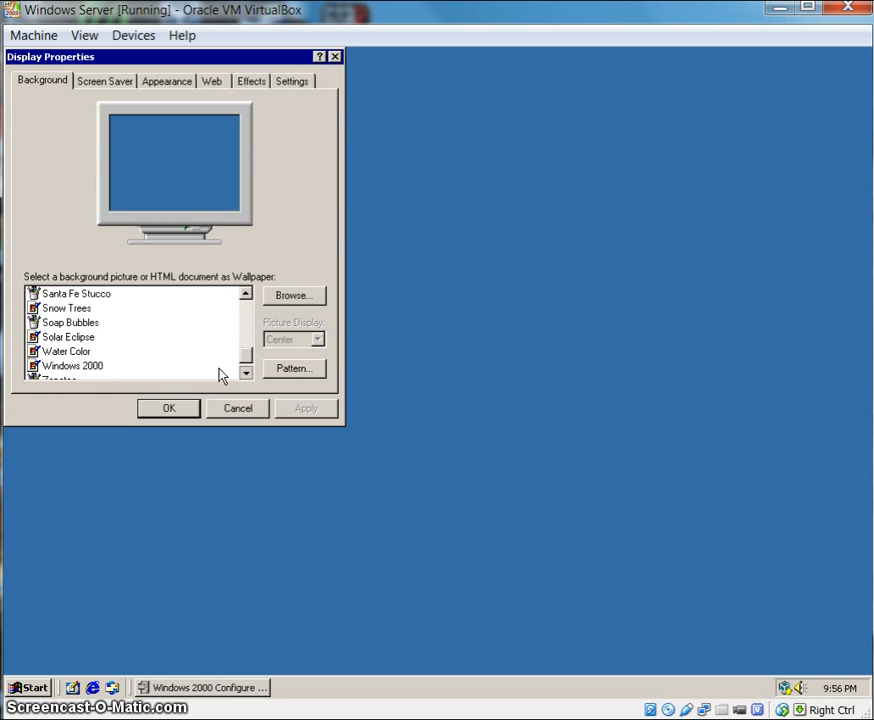
{"action": "left_click", "coordinate": [106, 367]}
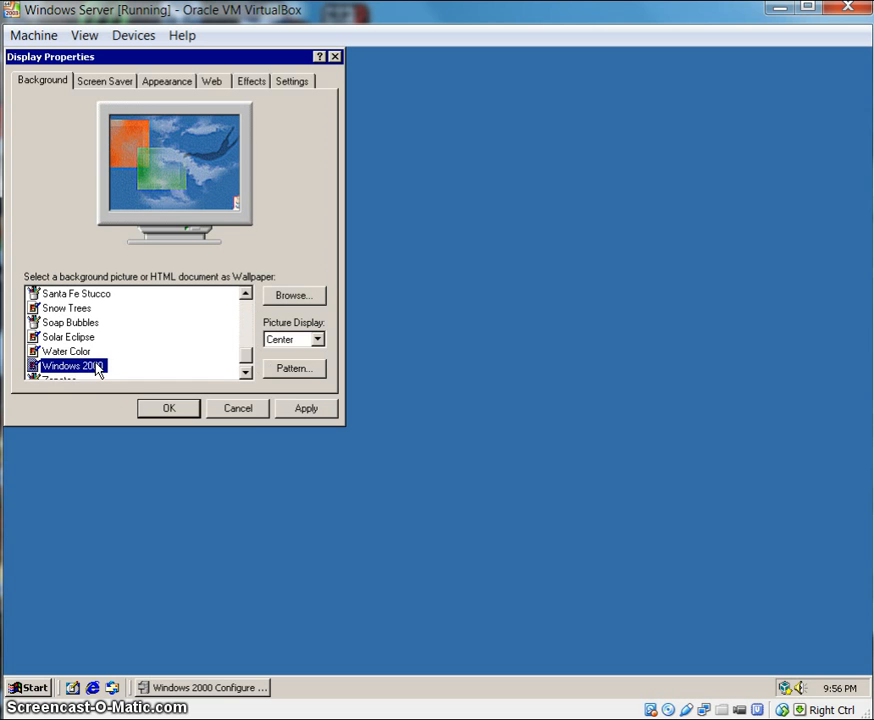
{"action": "left_click", "coordinate": [306, 410]}
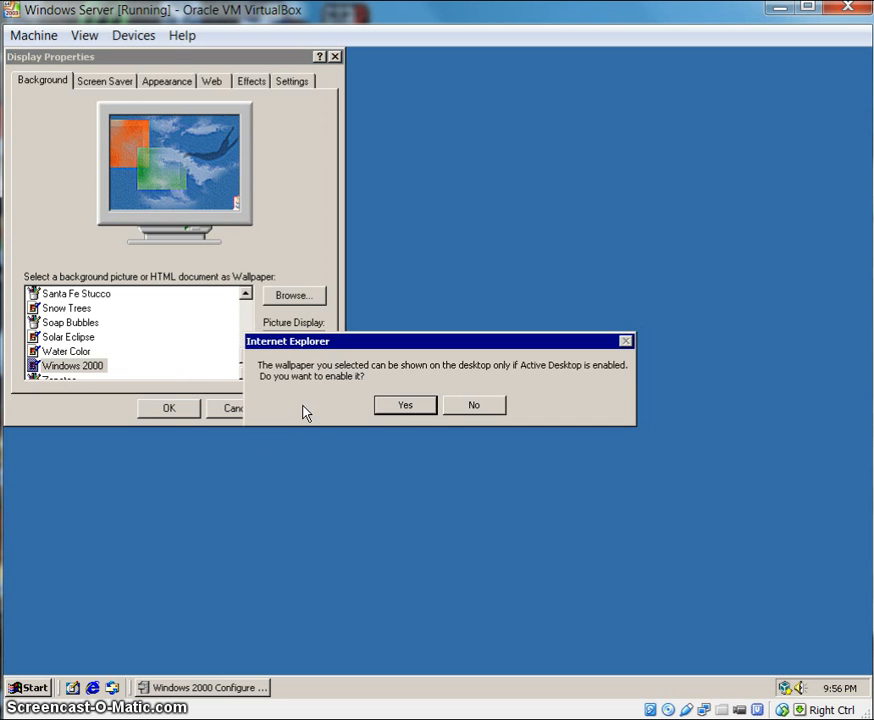
{"action": "left_click", "coordinate": [488, 407]}
Step: Set the wallpaper's picture display to Stretch, apply it and agree to enable Active Desktop
{"action": "left_click", "coordinate": [317, 340]}
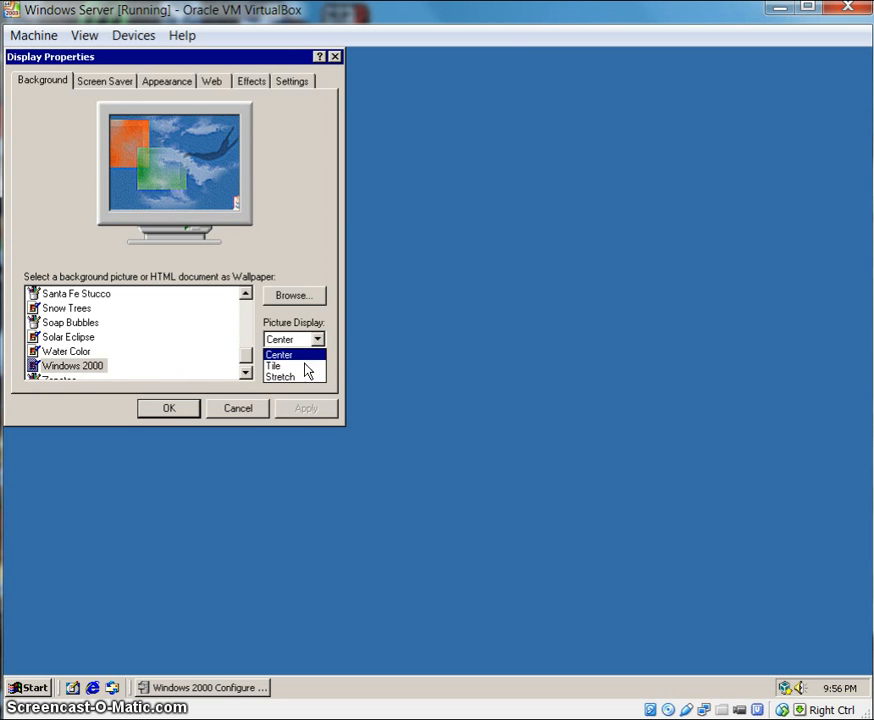
{"action": "left_click", "coordinate": [304, 379]}
{"action": "left_click", "coordinate": [314, 413]}
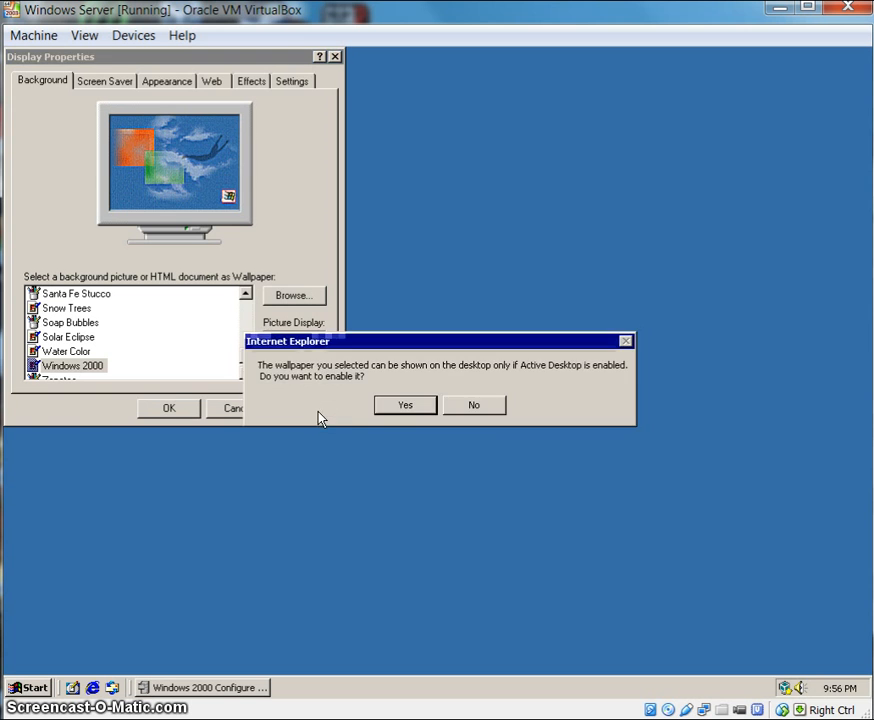
{"action": "left_click", "coordinate": [405, 409]}
Step: Look through the available screen savers and keep the selection at (None)
{"action": "left_click", "coordinate": [118, 85]}
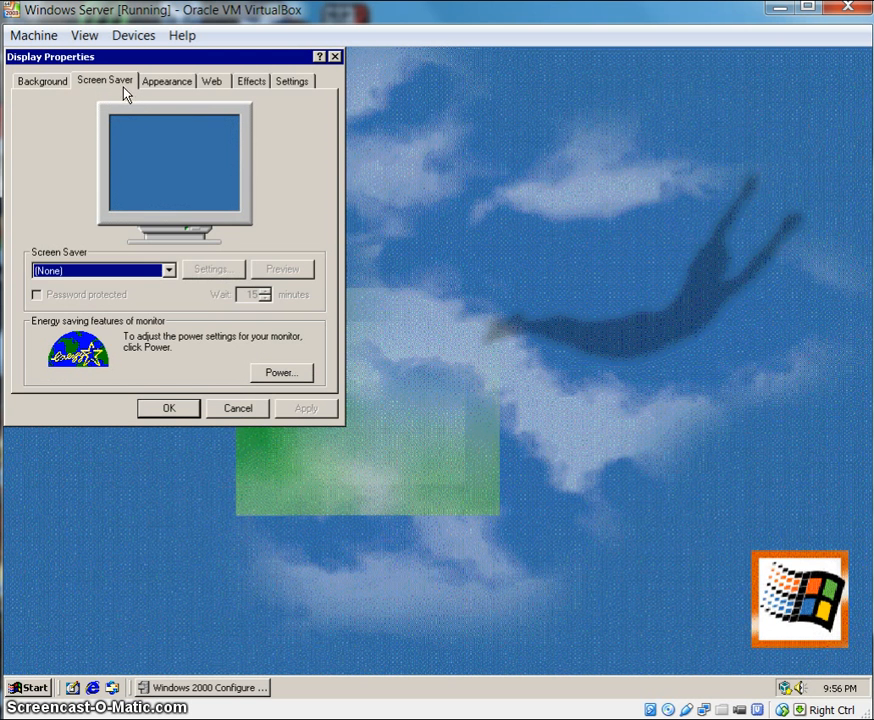
{"action": "left_click", "coordinate": [155, 273]}
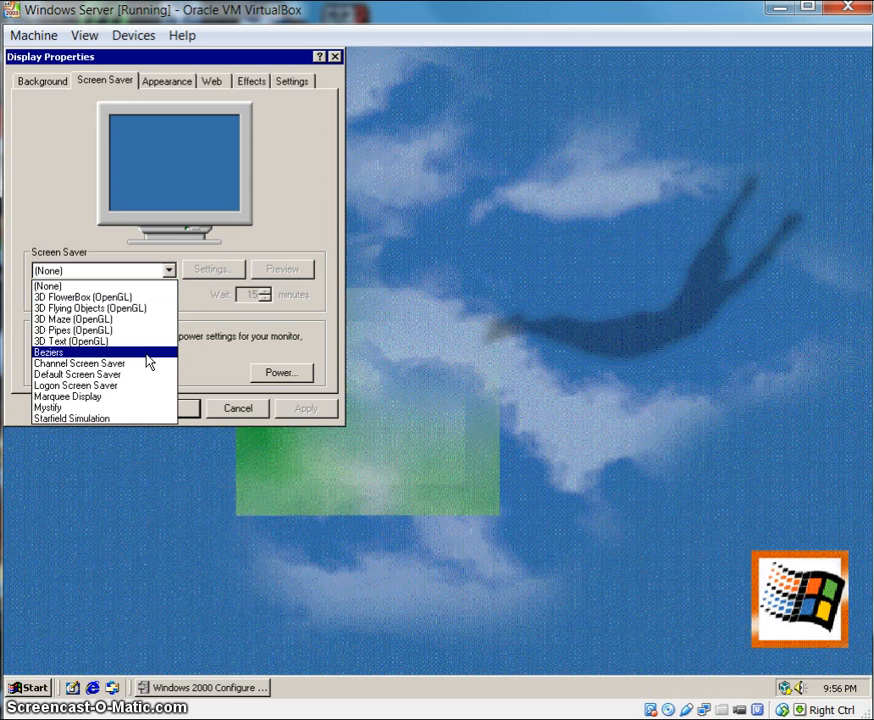
{"action": "left_click", "coordinate": [150, 286]}
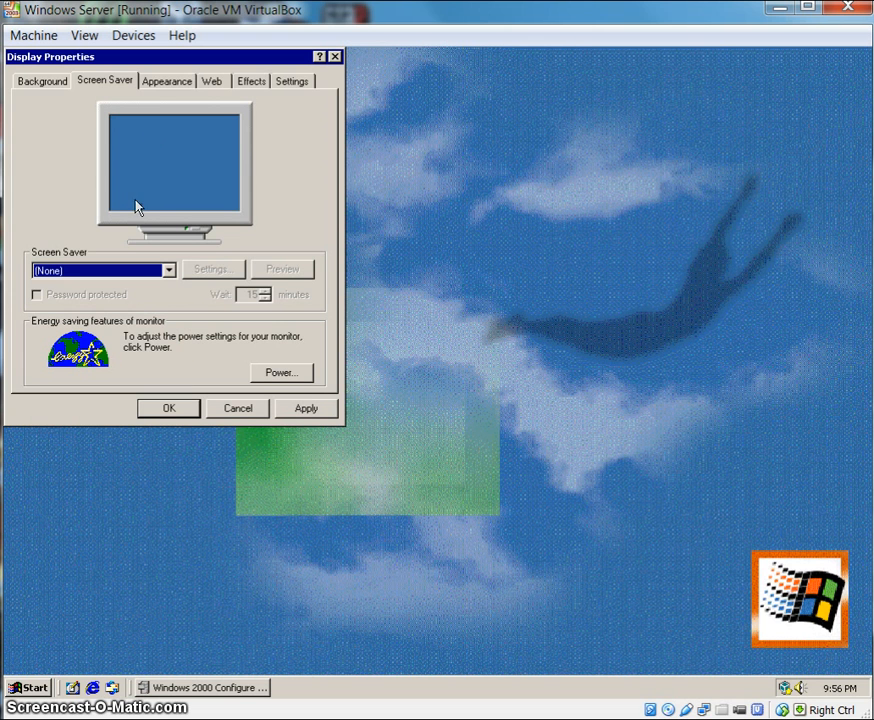
Step: Apply the Red, White, and Blue (VGA) appearance scheme to the desktop and close Display Properties
{"action": "left_click", "coordinate": [192, 84]}
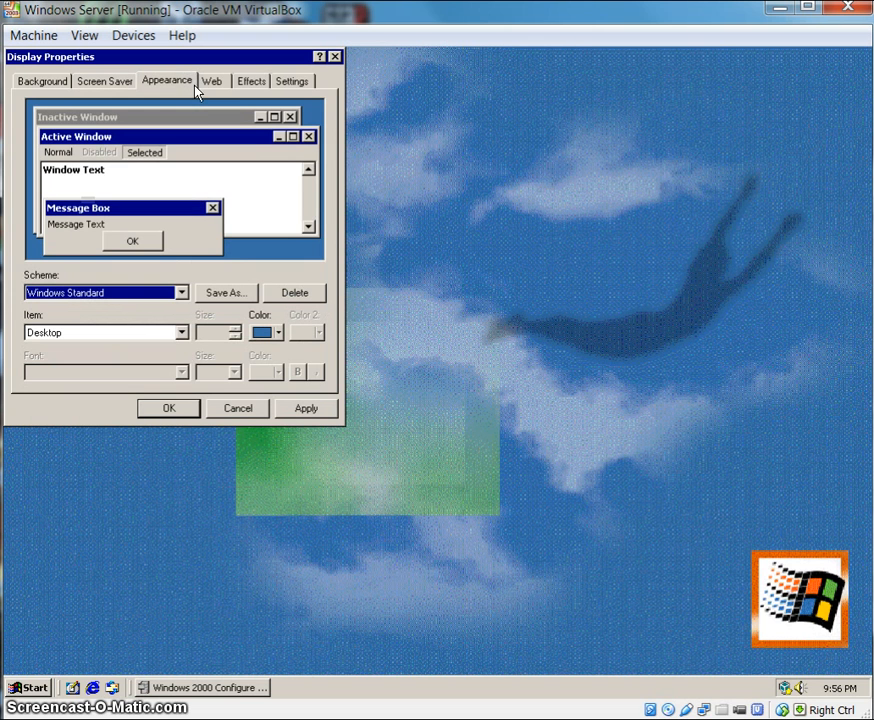
{"action": "left_click", "coordinate": [181, 333]}
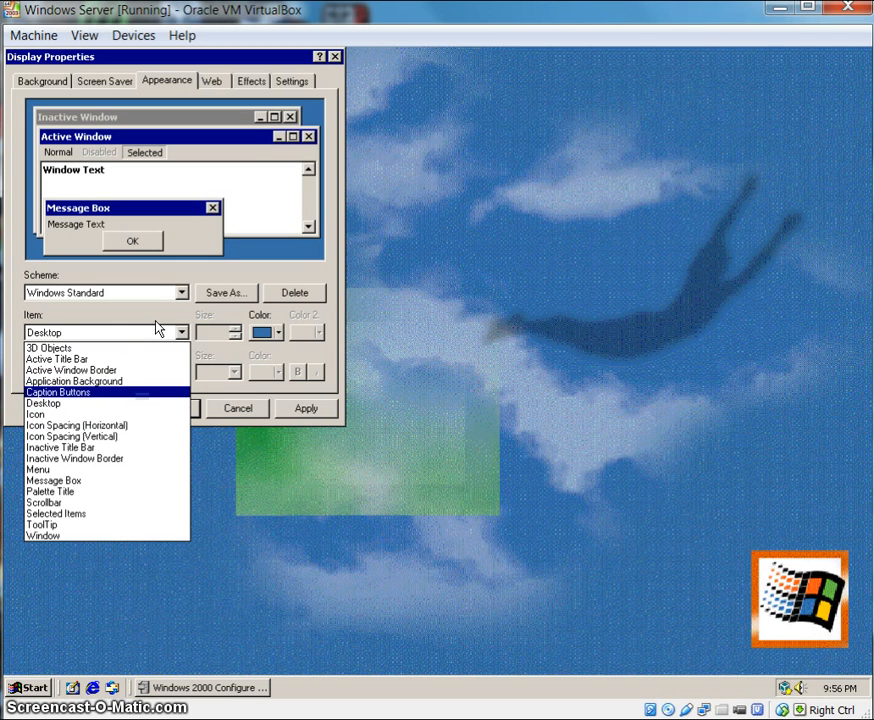
{"action": "left_click", "coordinate": [181, 296]}
{"action": "left_click", "coordinate": [181, 296]}
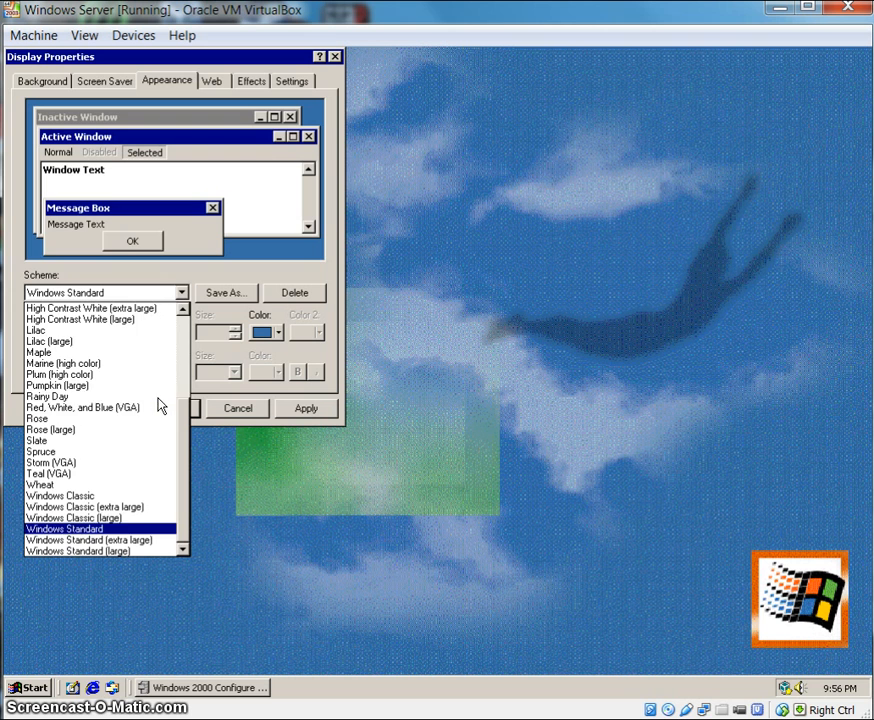
{"action": "left_click", "coordinate": [147, 408]}
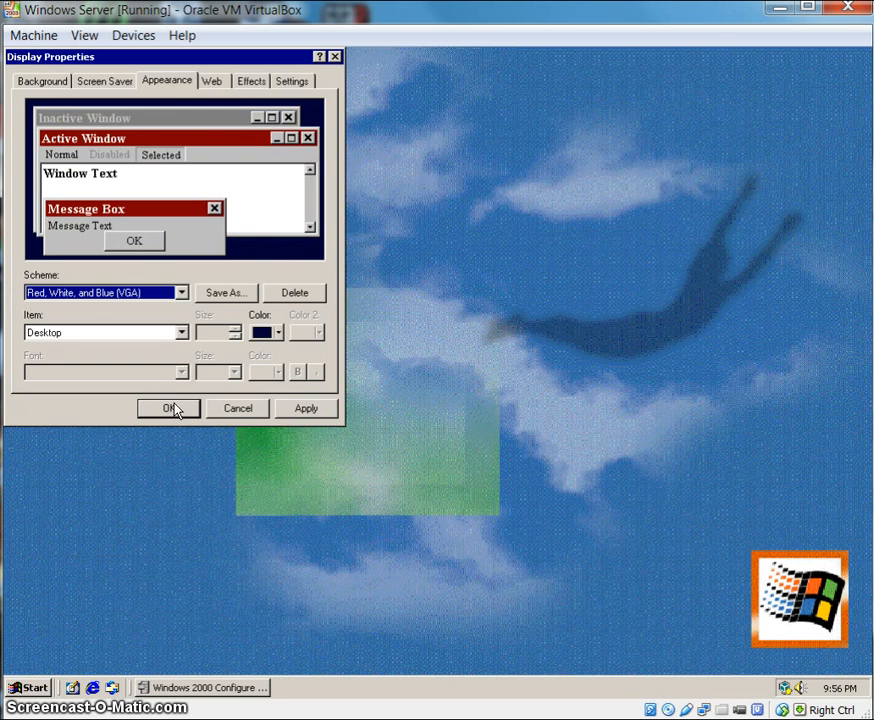
{"action": "left_click", "coordinate": [300, 406]}
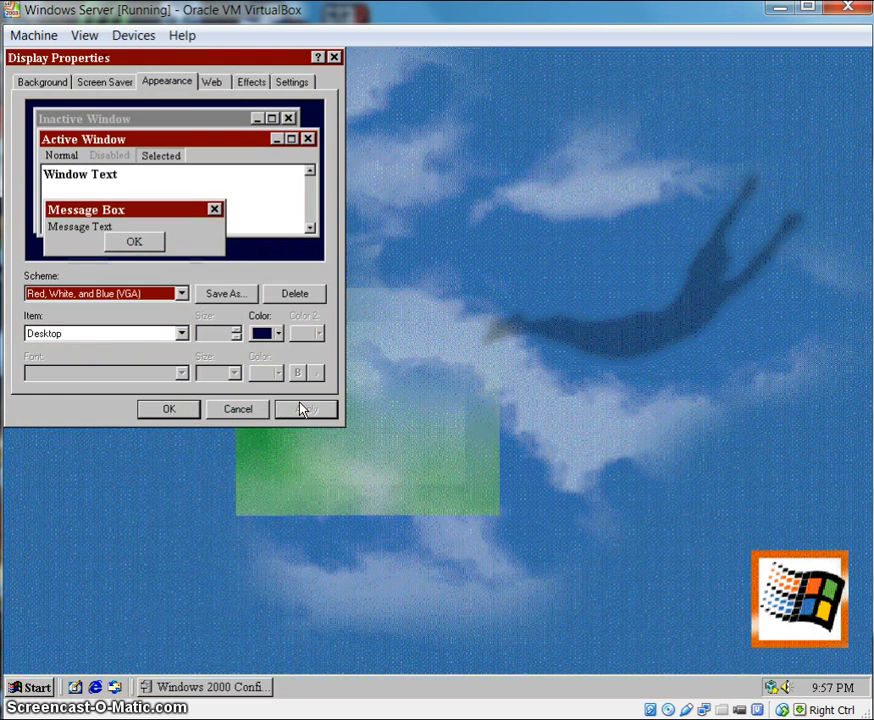
{"action": "left_click", "coordinate": [181, 415]}
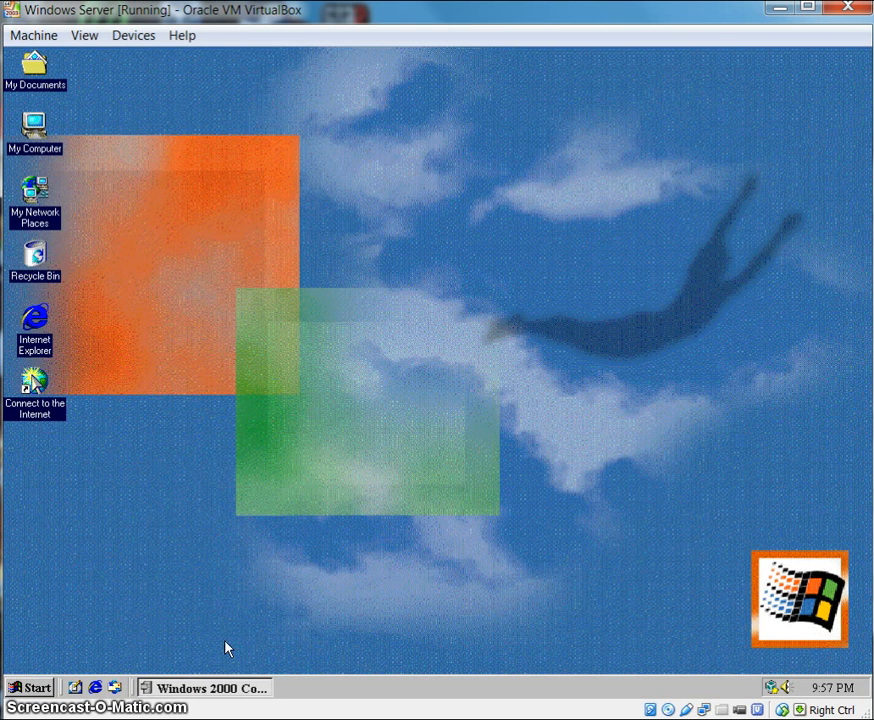
Step: Bring up the Configure Your Server window and start the Active Directory wizard from its Active Directory page
{"action": "left_click", "coordinate": [240, 689]}
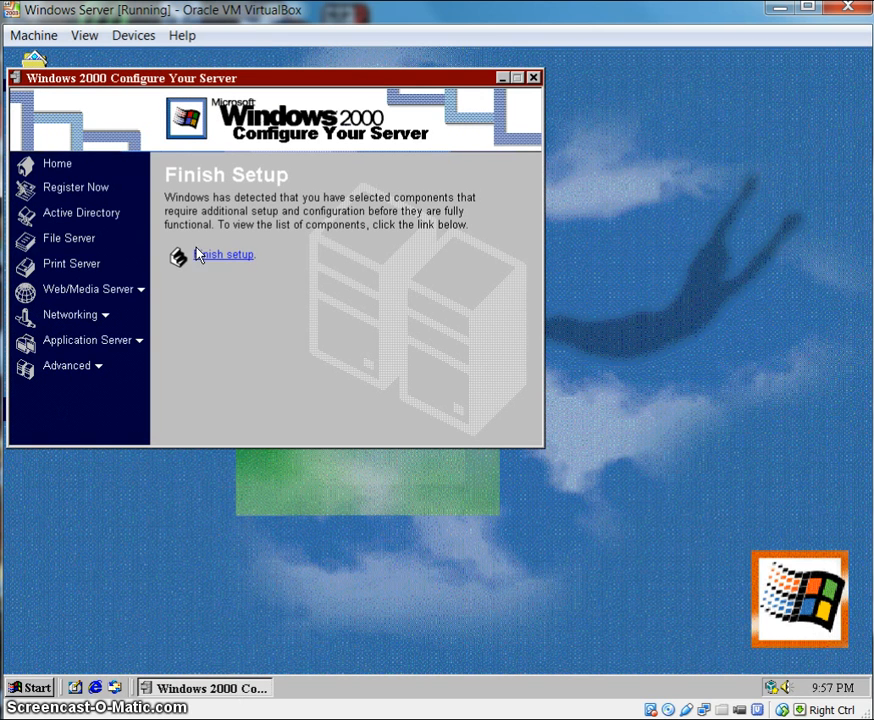
{"action": "left_click", "coordinate": [103, 218]}
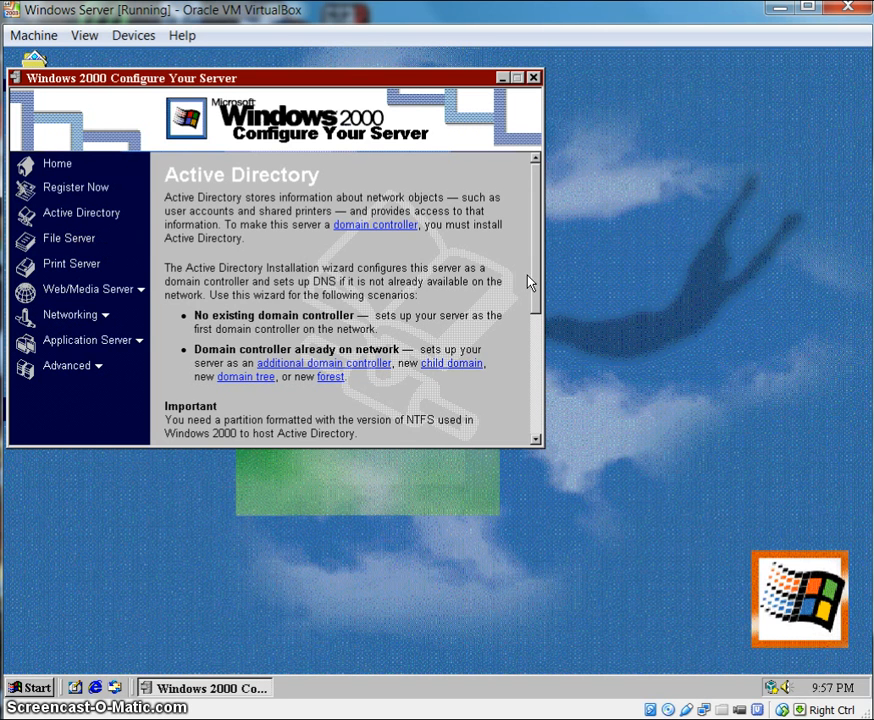
{"action": "left_click_drag", "start_coordinate": [537, 279], "coordinate": [537, 416]}
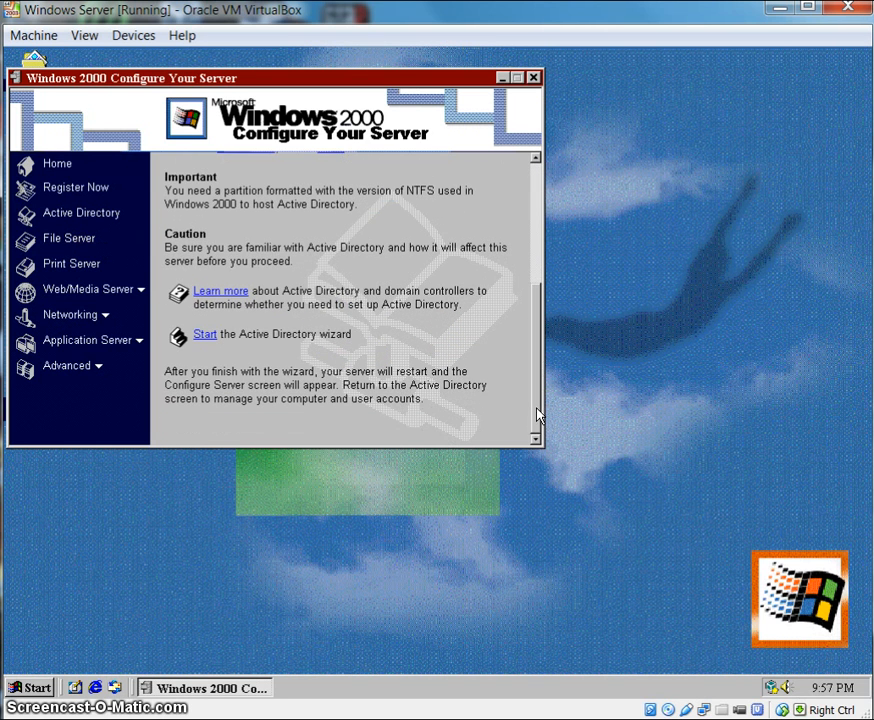
{"action": "left_click", "coordinate": [205, 335]}
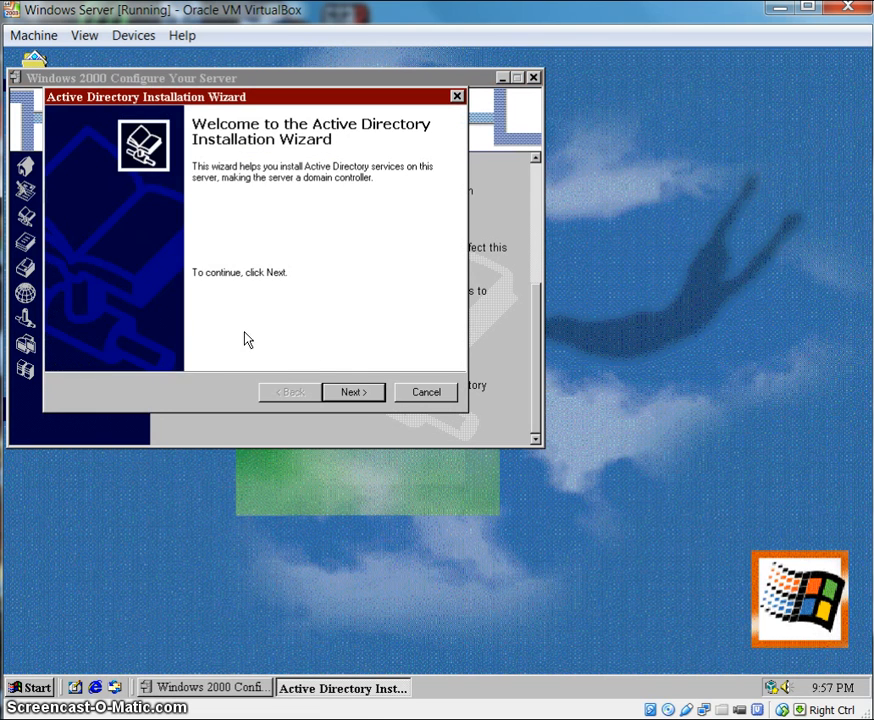
Step: Set the server's role to domain controller for a new domain, with a new domain tree in a new forest
{"action": "left_click", "coordinate": [352, 391]}
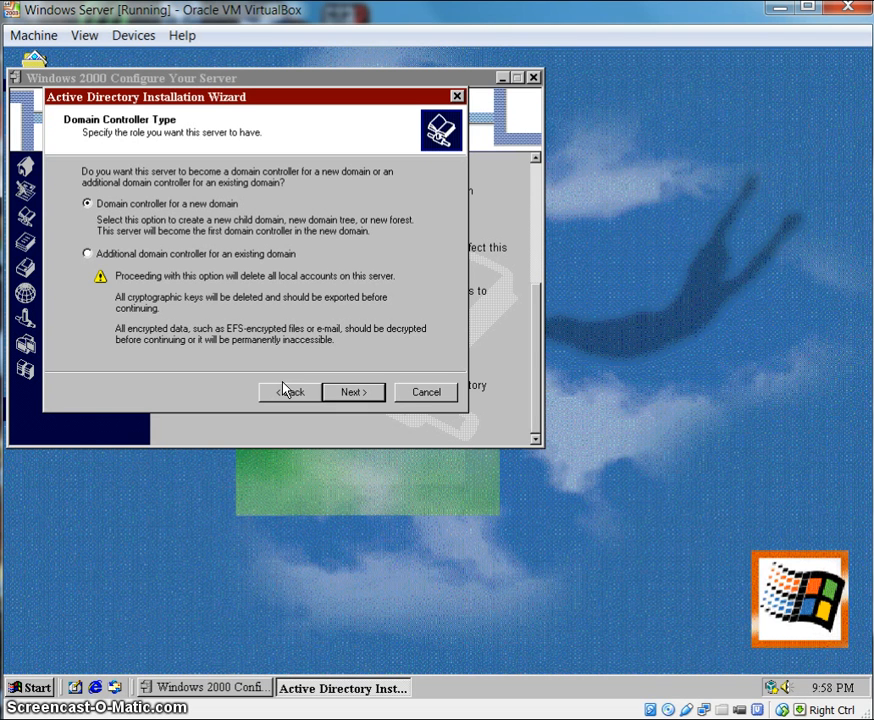
{"action": "left_click", "coordinate": [348, 392]}
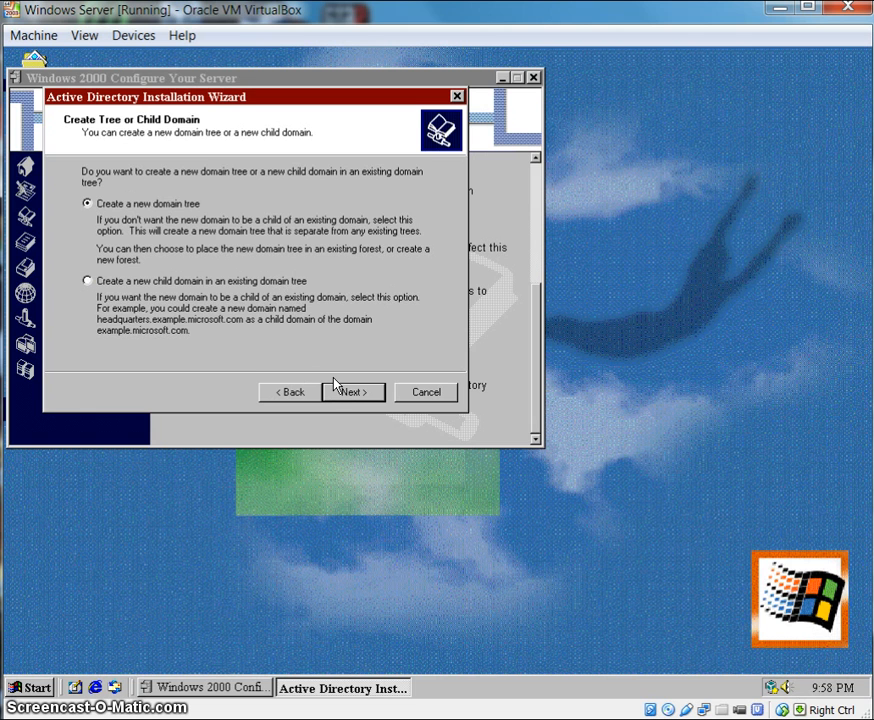
{"action": "left_click", "coordinate": [356, 395]}
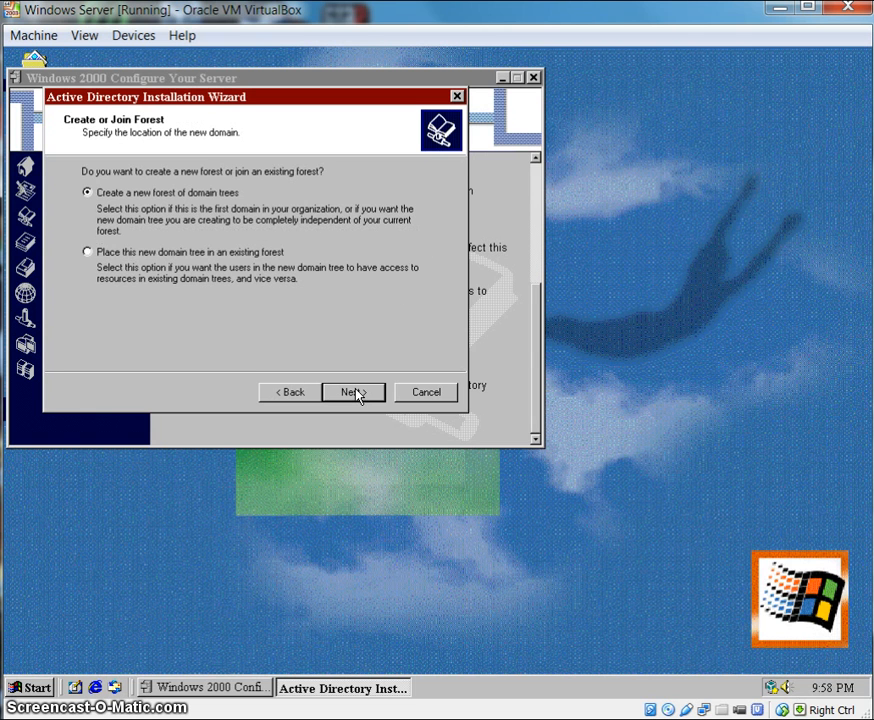
{"action": "left_click", "coordinate": [356, 395]}
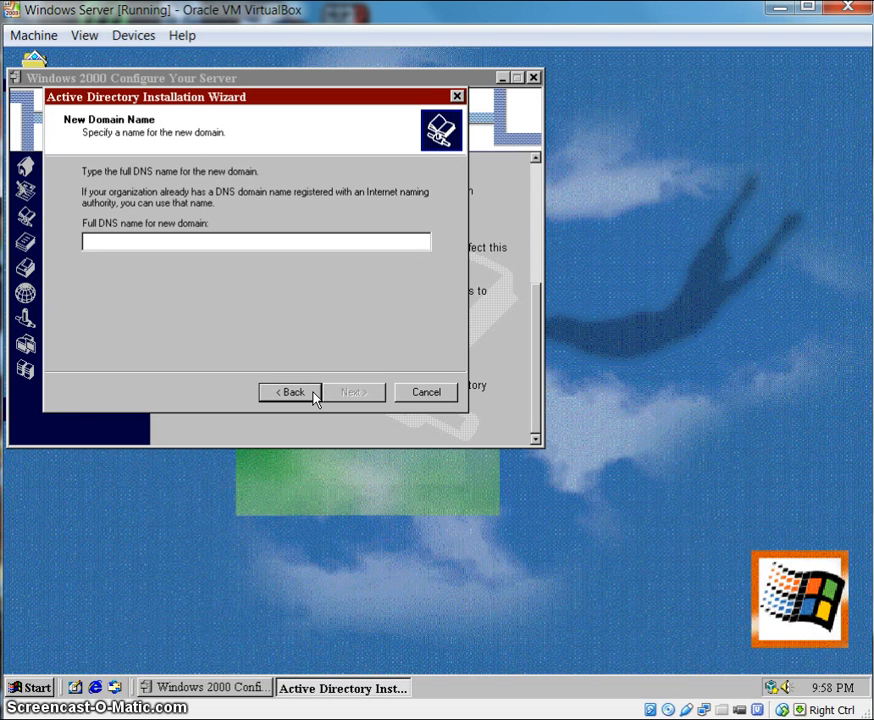
Step: Set the new domain's full DNS name to richardscomputers.com and continue
{"action": "type", "text": "ric"}
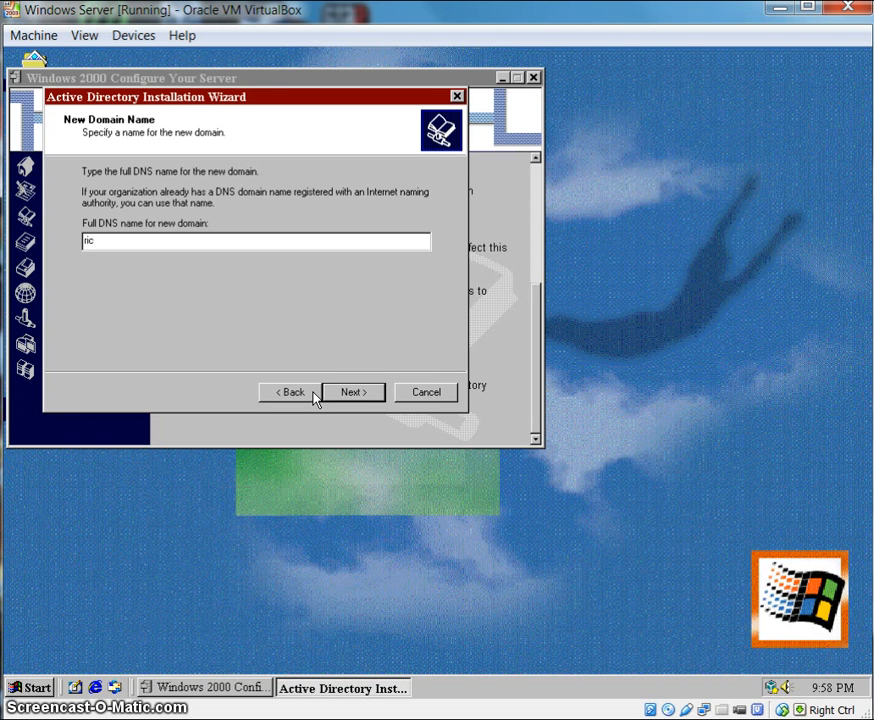
{"action": "type", "text": "hardscomputers.com"}
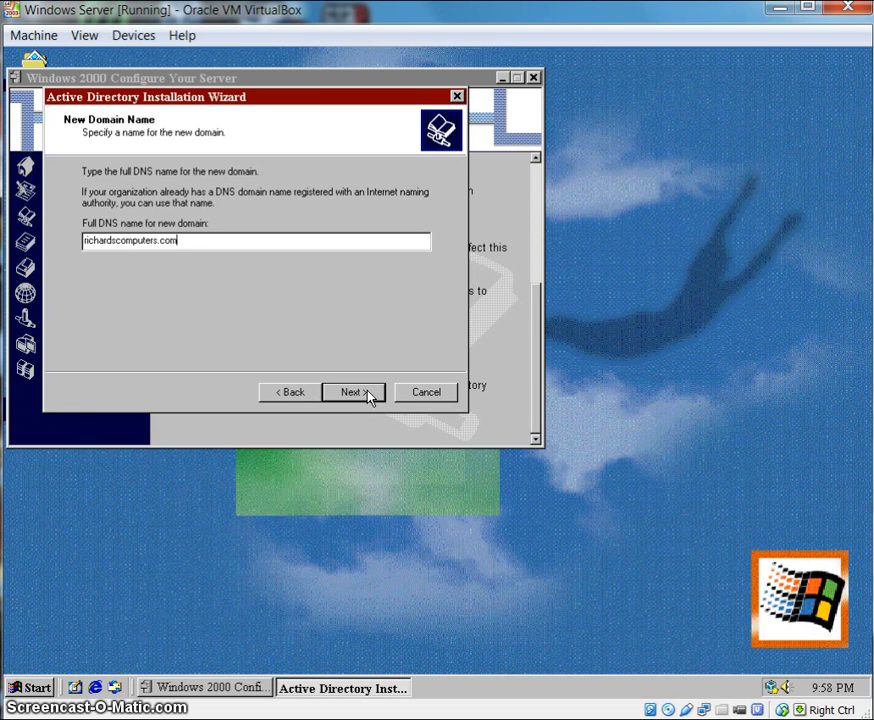
{"action": "left_click", "coordinate": [355, 392]}
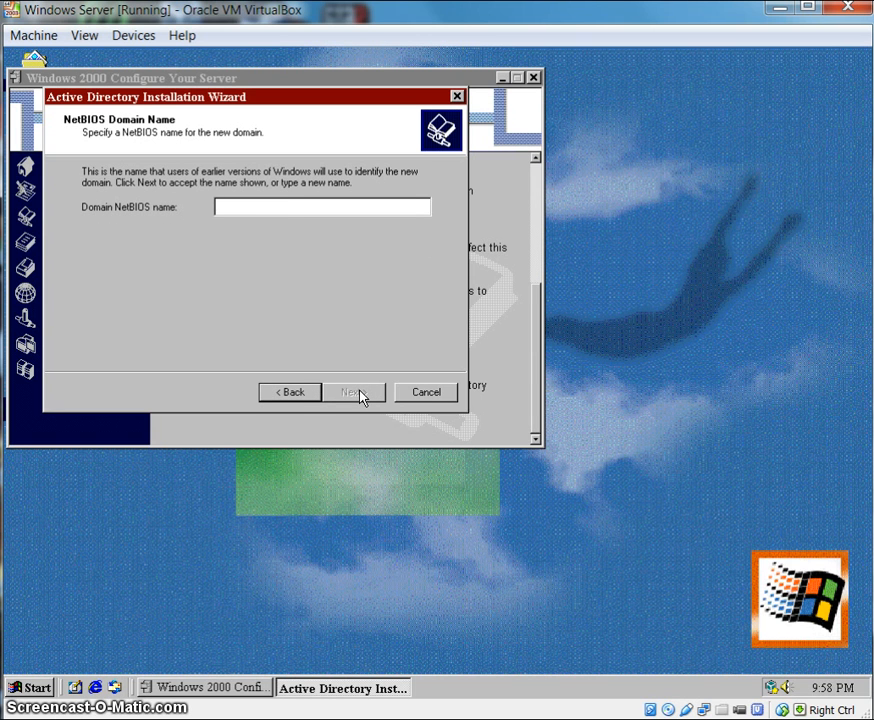
Step: Set the domain NetBIOS name to RICHARDCOMPUTER and continue
{"action": "type", "text": "RICHARDS"}
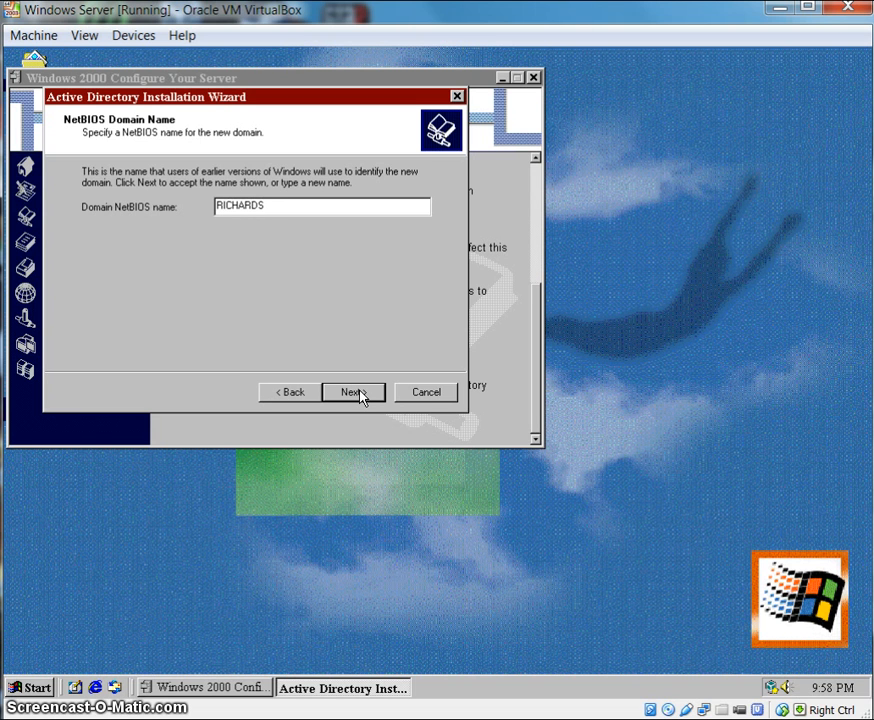
{"action": "type", "text": "COMPUTE"}
{"action": "key", "text": "Left"}
{"action": "key", "text": "Left"}
{"action": "key", "text": "Left"}
{"action": "key", "text": "Left"}
{"action": "key", "text": "Left"}
{"action": "key", "text": "Left"}
{"action": "key", "text": "Left"}
{"action": "key", "text": "BackSpace"}
{"action": "type", "text": "R"}
{"action": "left_click", "coordinate": [360, 395]}
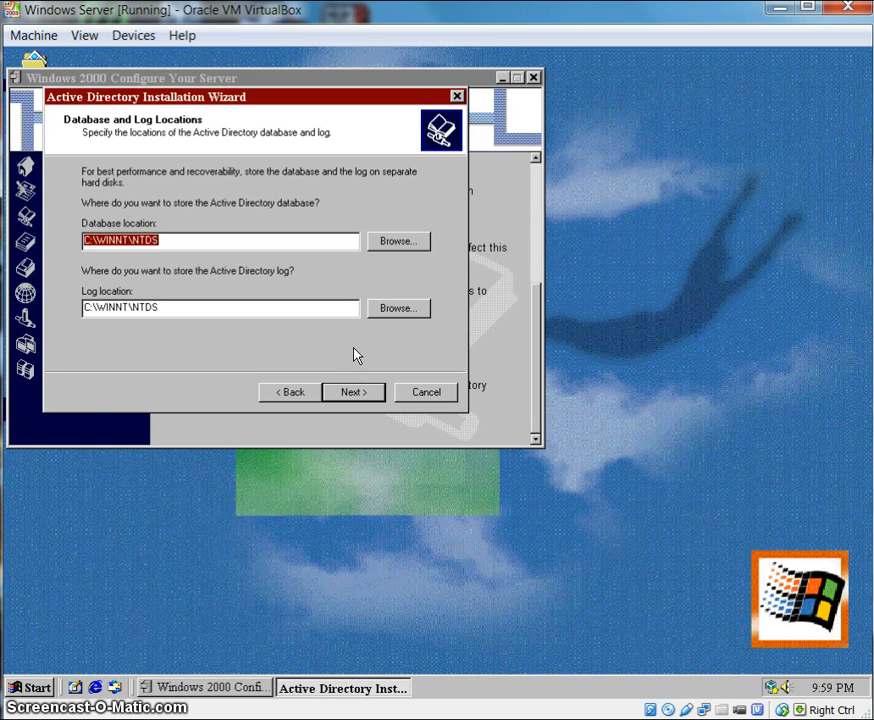
Step: Accept C:\WINNT\NTDS for the database and log and C:\WINNT\SYSVOL for the Sysvol folder, and dismiss the DNS notice
{"action": "left_click", "coordinate": [371, 392]}
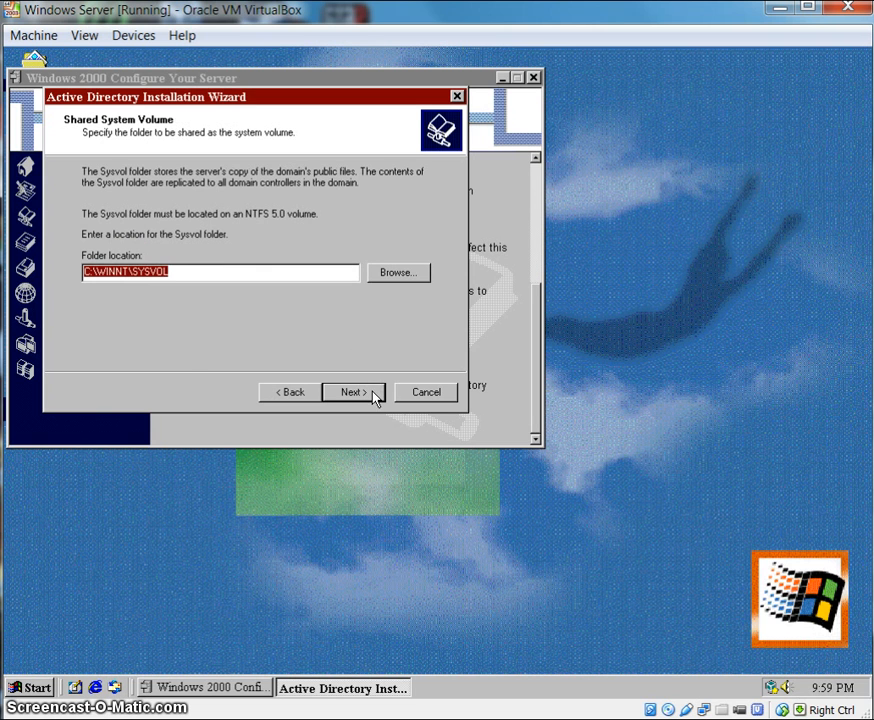
{"action": "left_click", "coordinate": [371, 392]}
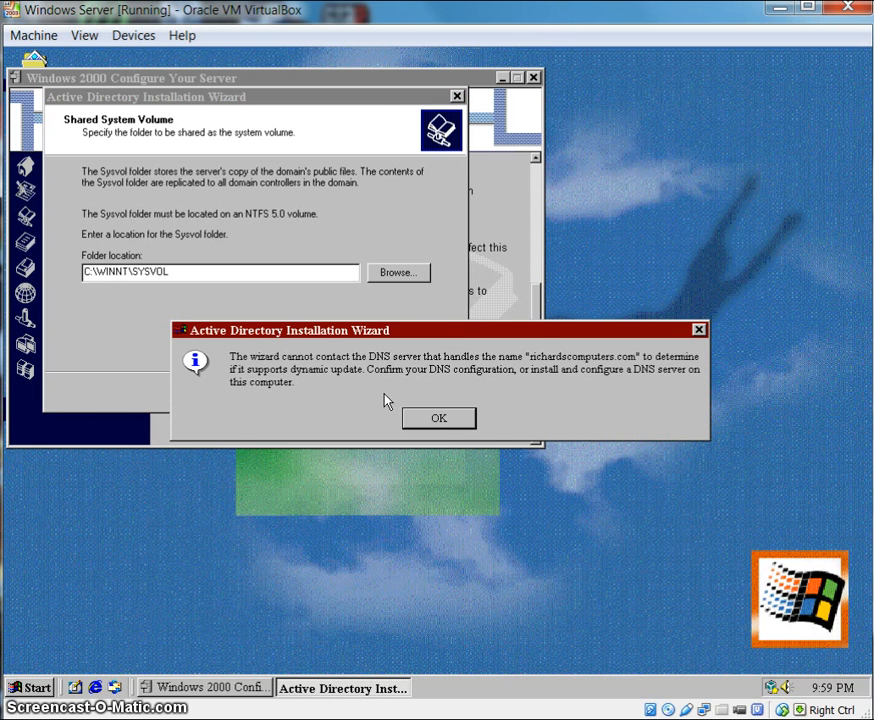
{"action": "double_click", "coordinate": [447, 423]}
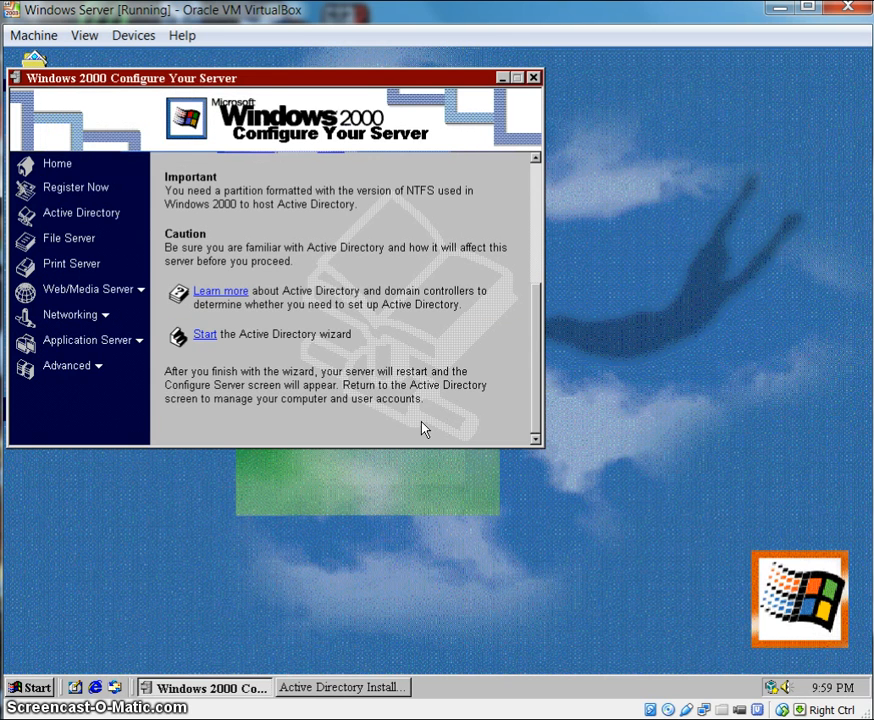
Step: Have the wizard install and configure DNS on this computer, and choose permissions compatible only with Windows 2000 servers
{"action": "left_click", "coordinate": [377, 686]}
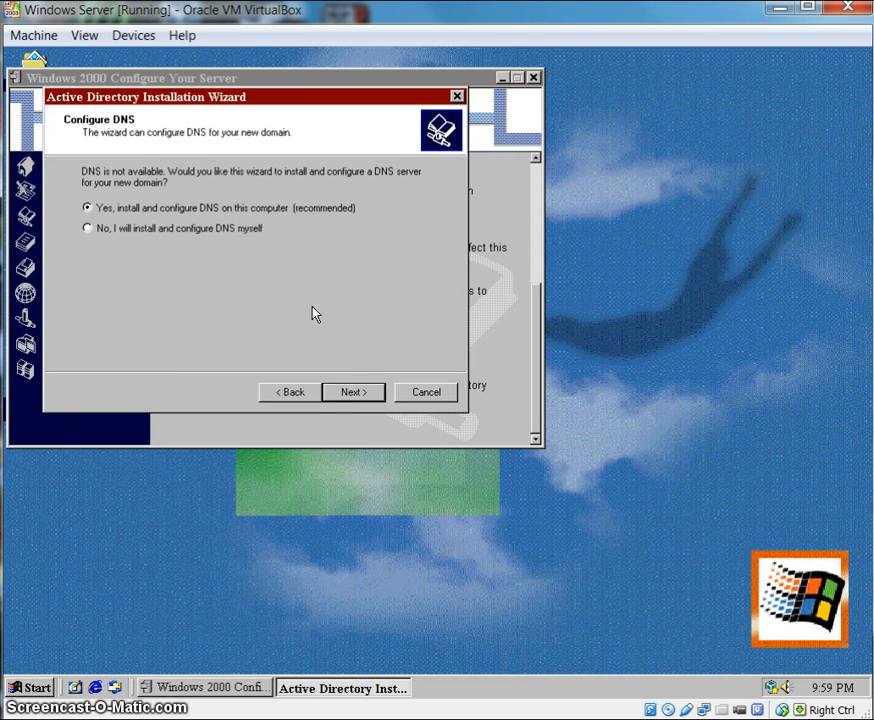
{"action": "left_click", "coordinate": [357, 394]}
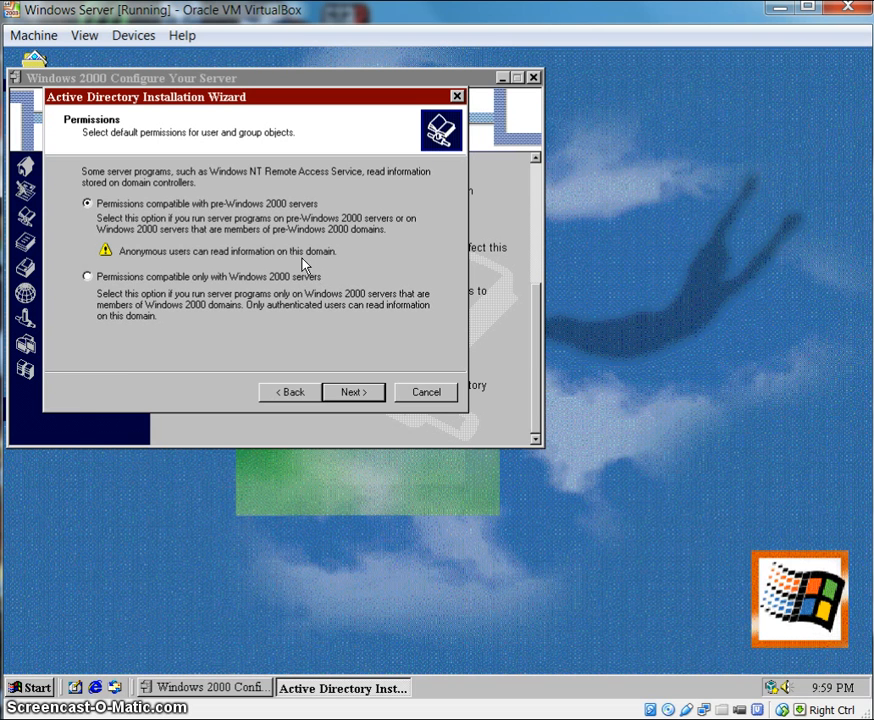
{"action": "left_click", "coordinate": [297, 277]}
{"action": "left_click", "coordinate": [340, 390]}
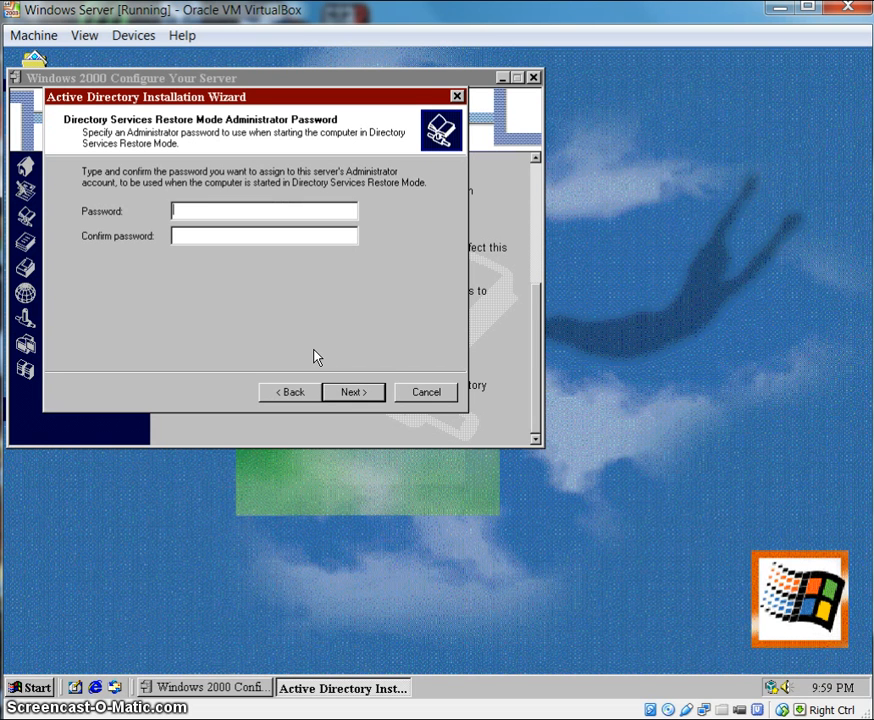
Step: Enter and confirm the Directory Services Restore Mode administrator password, and try to install Active Directory with the summarized options
{"action": "type", "text": "********"}
{"action": "key", "text": "Tab"}
{"action": "type", "text": "********"}
{"action": "key", "text": "Return"}
{"action": "key", "text": "Return"}
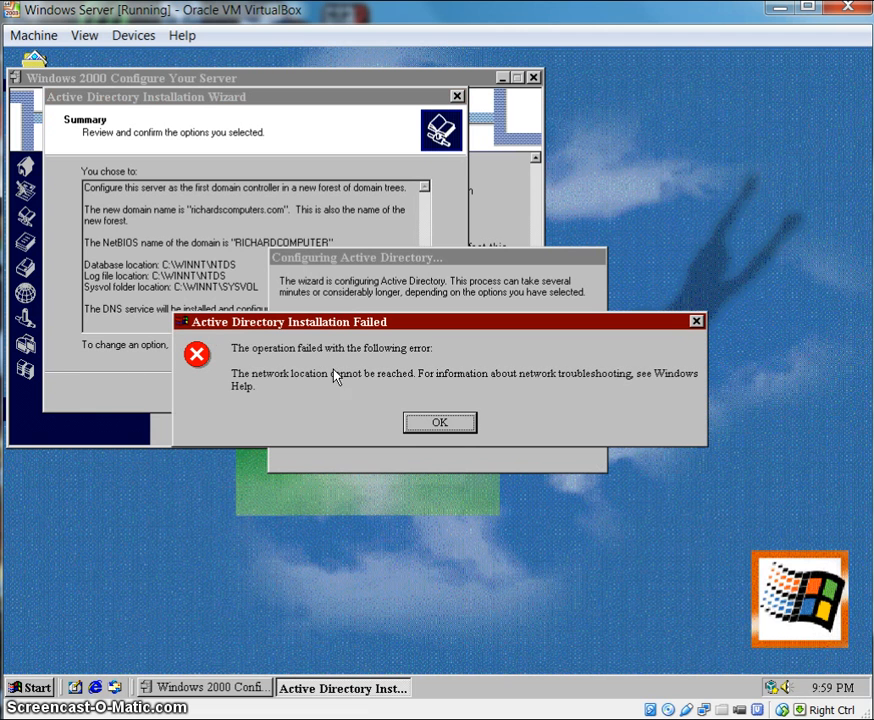
Step: Dismiss the installation error and finish the Active Directory Installation Wizard
{"action": "left_click", "coordinate": [458, 420]}
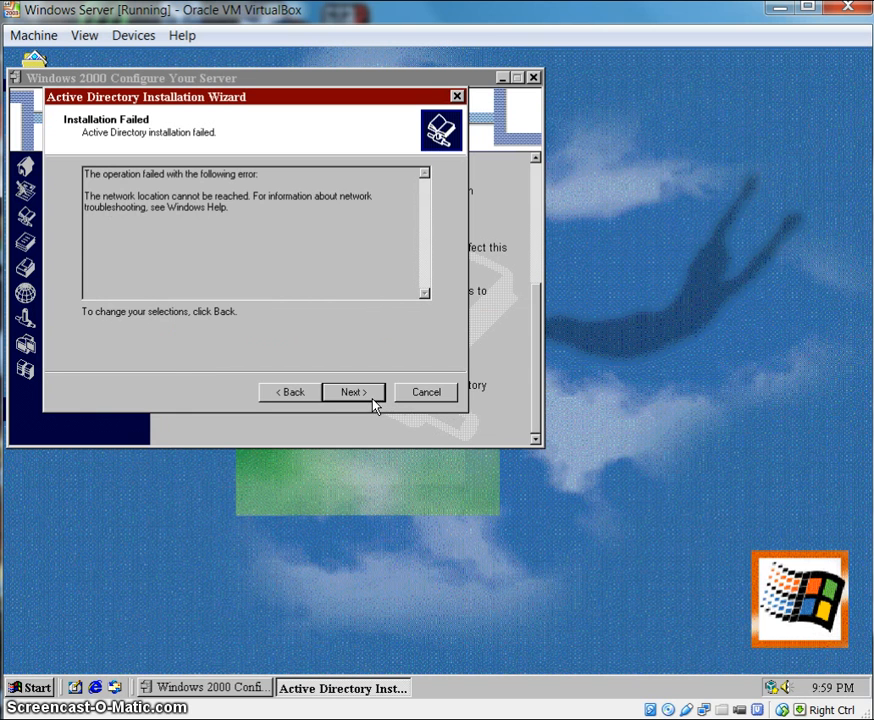
{"action": "left_click", "coordinate": [372, 395]}
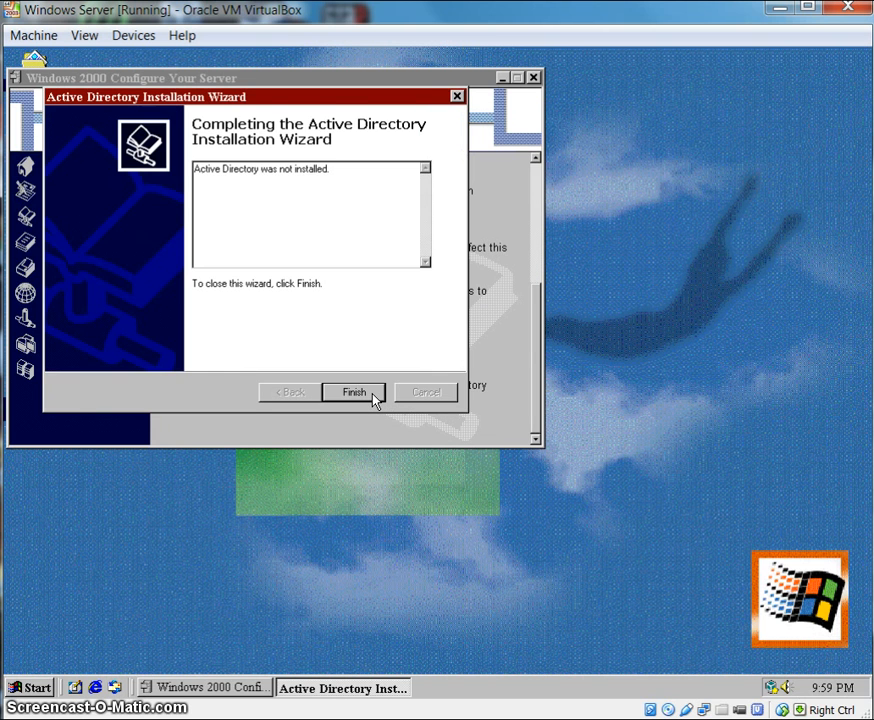
{"action": "left_click", "coordinate": [374, 394]}
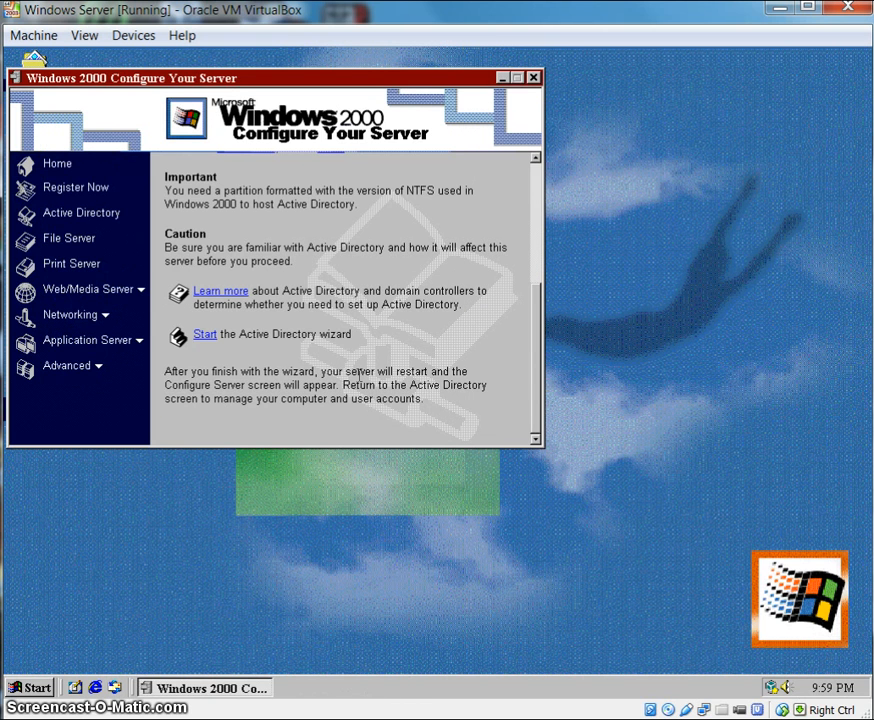
Step: Start the Shared Folder wizard from the File Server page and choose D:\Data\Shared Data as the folder to share
{"action": "left_click", "coordinate": [80, 242]}
{"action": "left_click", "coordinate": [192, 255]}
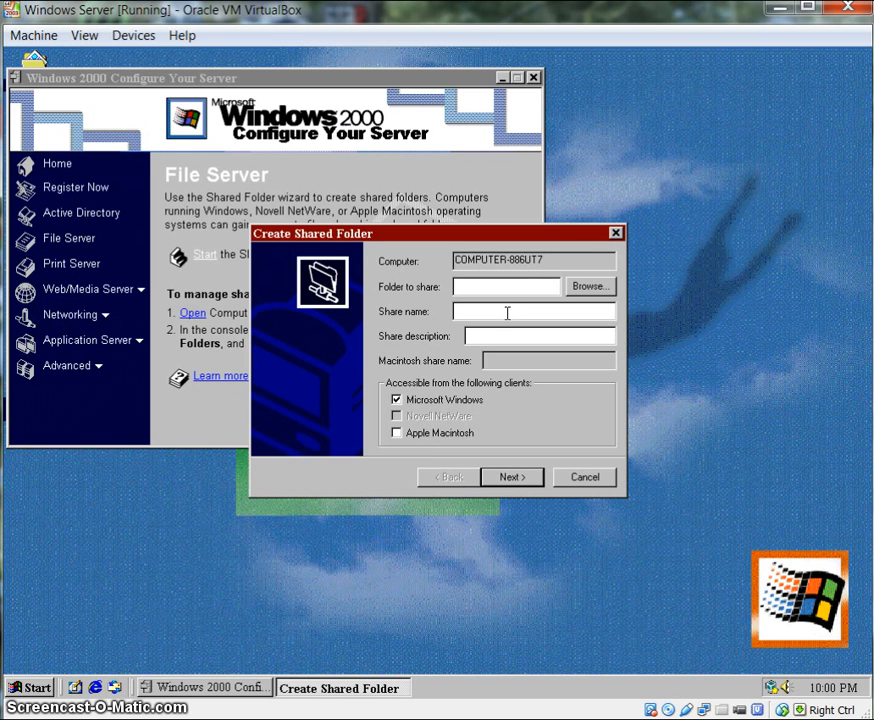
{"action": "left_click", "coordinate": [606, 286]}
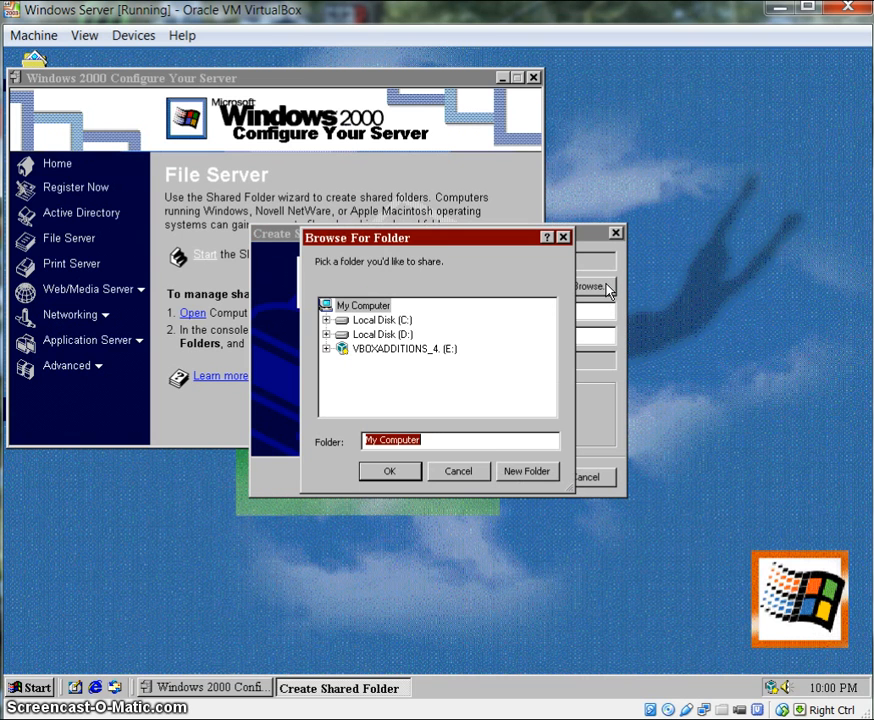
{"action": "left_click", "coordinate": [377, 335]}
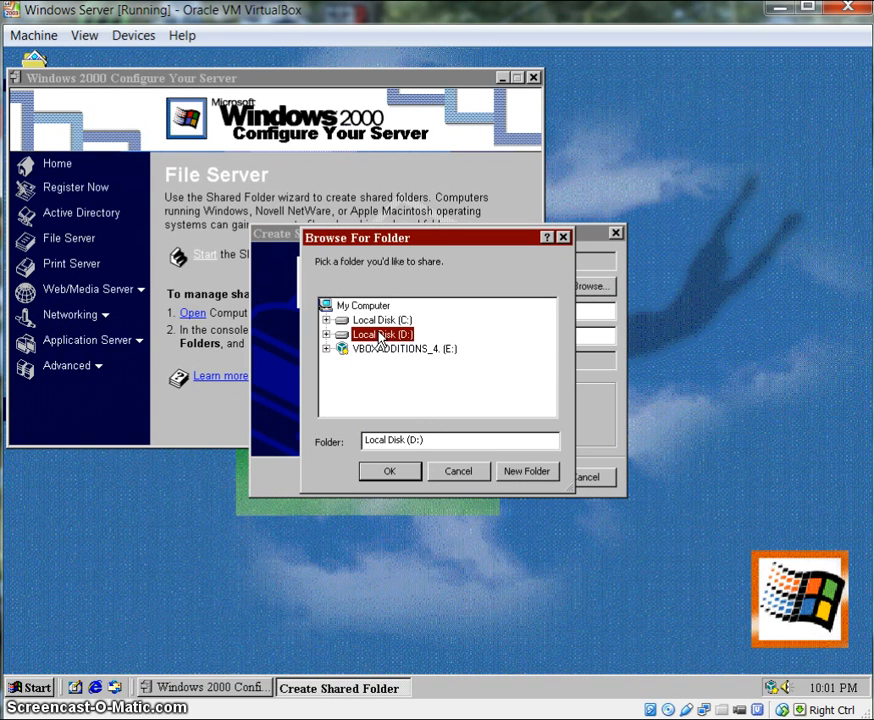
{"action": "left_click", "coordinate": [327, 335]}
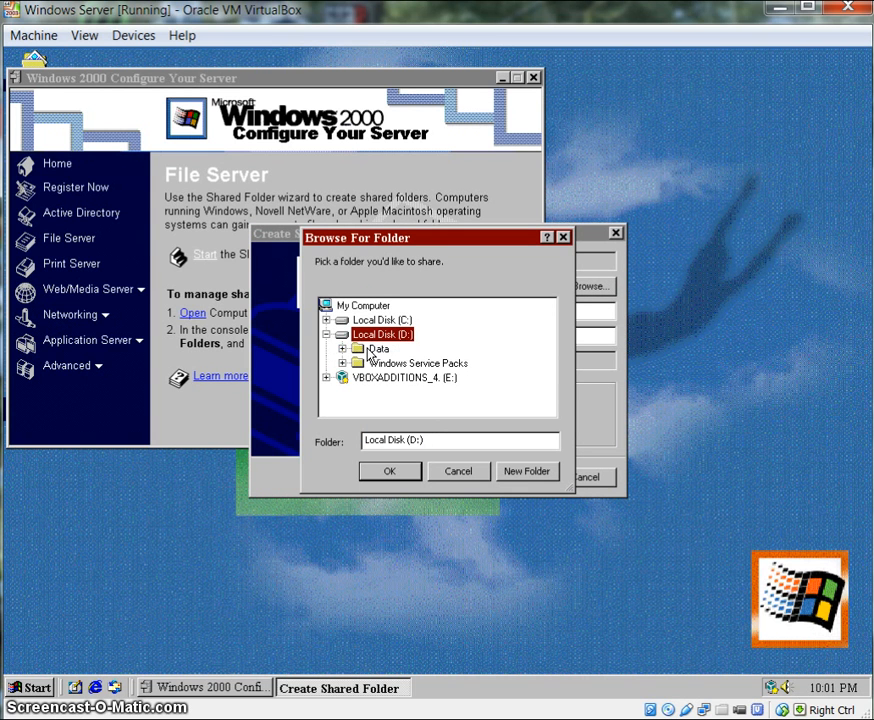
{"action": "left_click", "coordinate": [343, 348]}
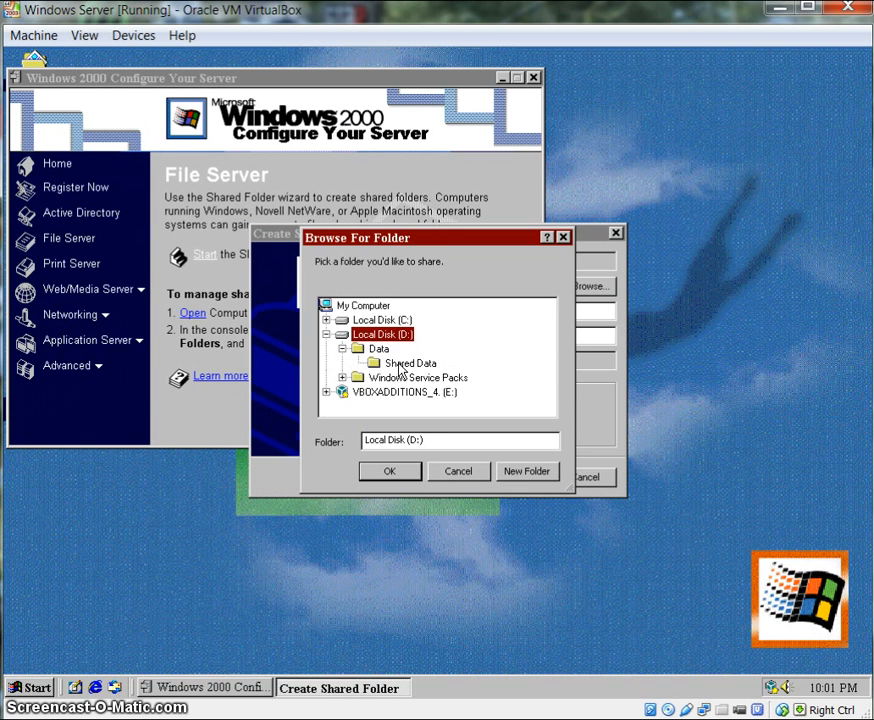
{"action": "left_click", "coordinate": [376, 349]}
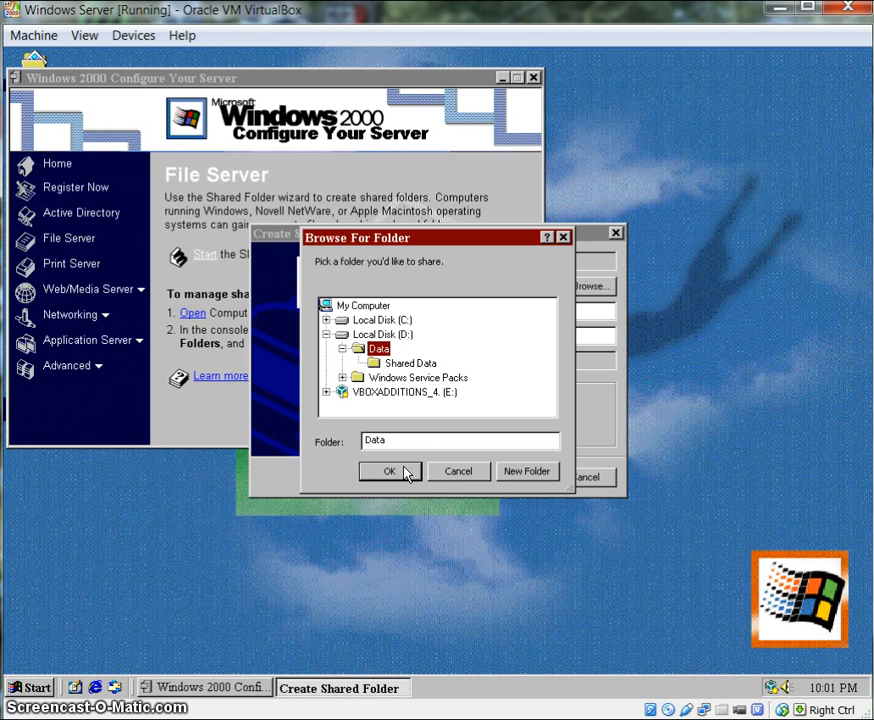
{"action": "left_click", "coordinate": [408, 363]}
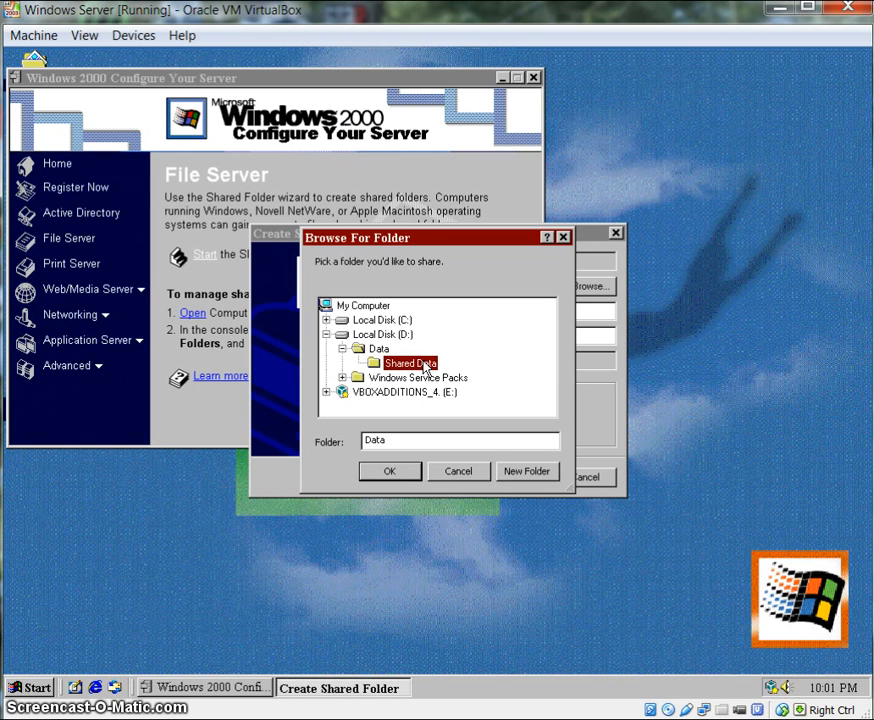
{"action": "left_click", "coordinate": [398, 470]}
Step: Name the share "Shared Data" with the description "Data", and create it with full control for all users
{"action": "left_click", "coordinate": [516, 310]}
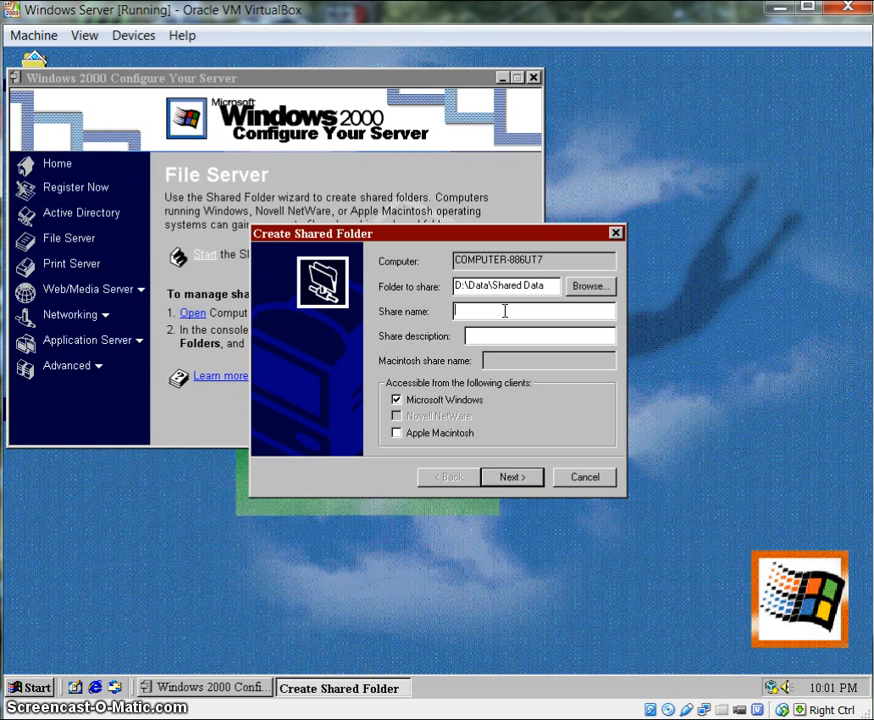
{"action": "type", "text": "Shard"}
{"action": "key", "text": "BackSpace"}
{"action": "type", "text": "ed Data"}
{"action": "left_click", "coordinate": [545, 341]}
{"action": "type", "text": "Dat"}
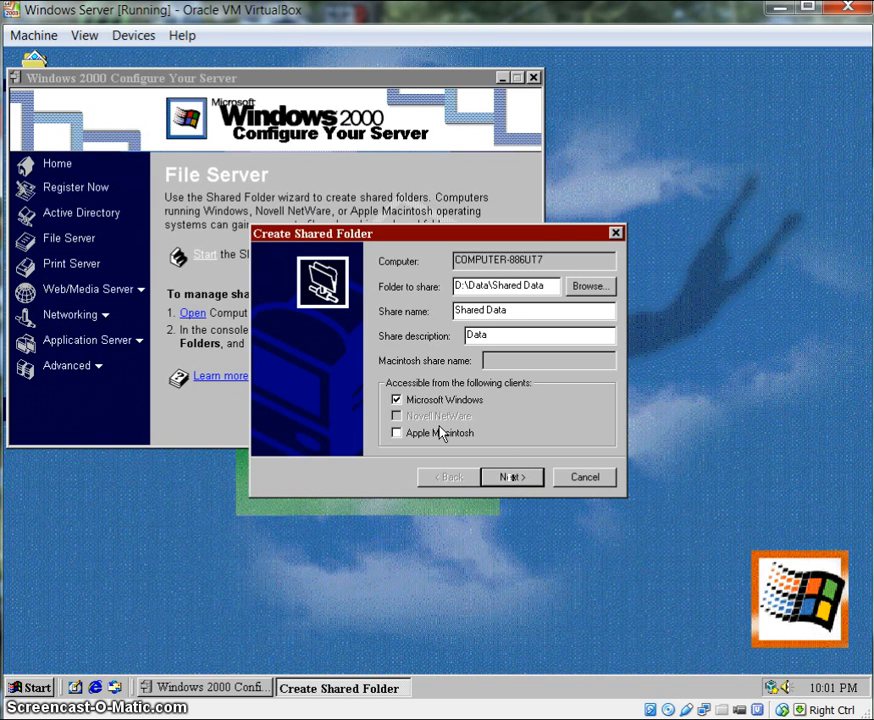
{"action": "left_click", "coordinate": [537, 484]}
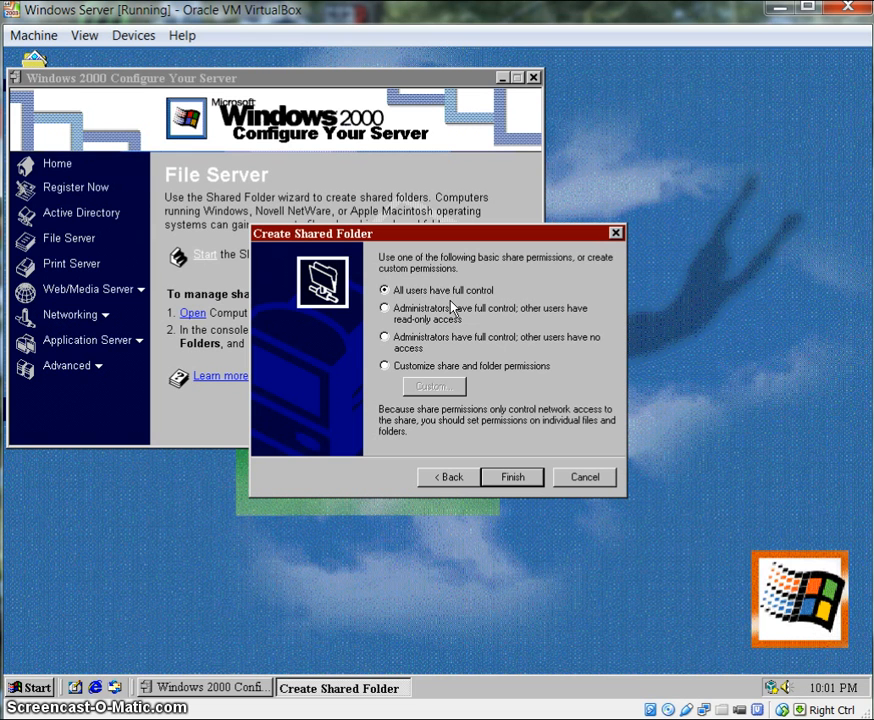
{"action": "left_click", "coordinate": [503, 478]}
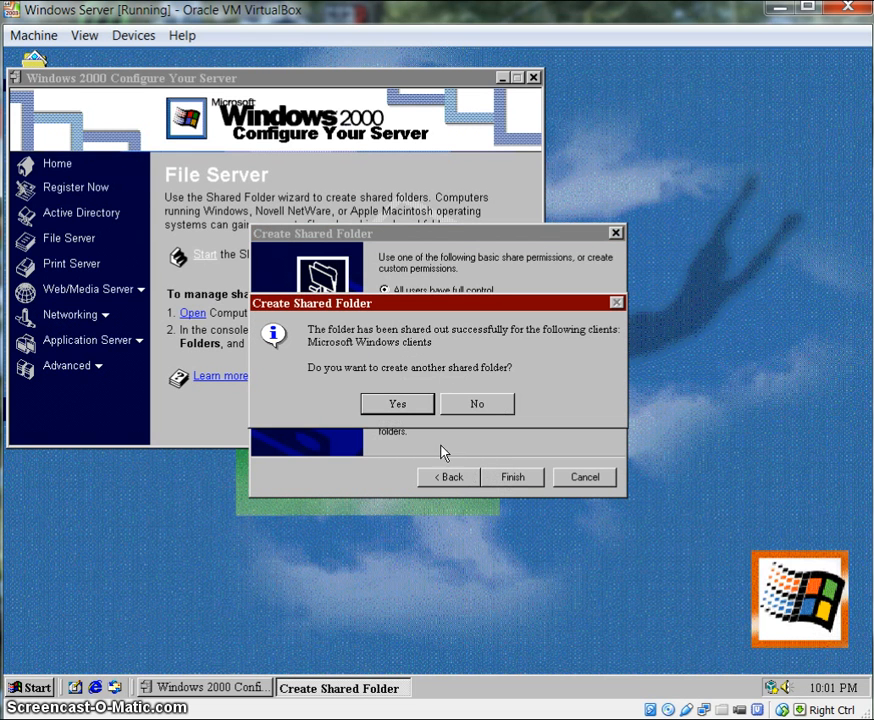
Step: Begin another shared folder and choose the Windows Service Packs folder on drive D: as the folder to share
{"action": "left_click", "coordinate": [406, 408]}
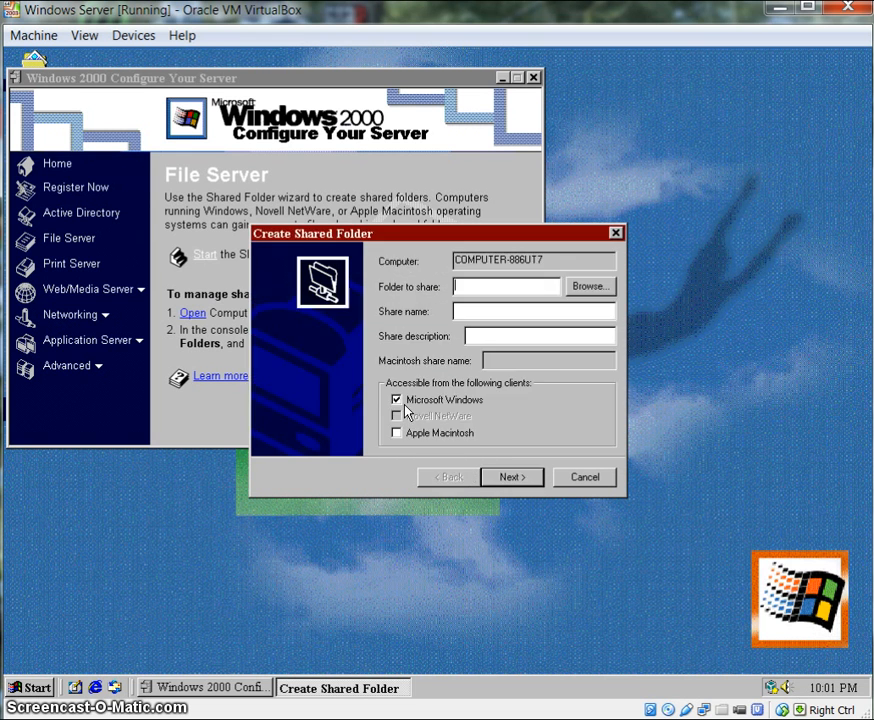
{"action": "left_click", "coordinate": [590, 287]}
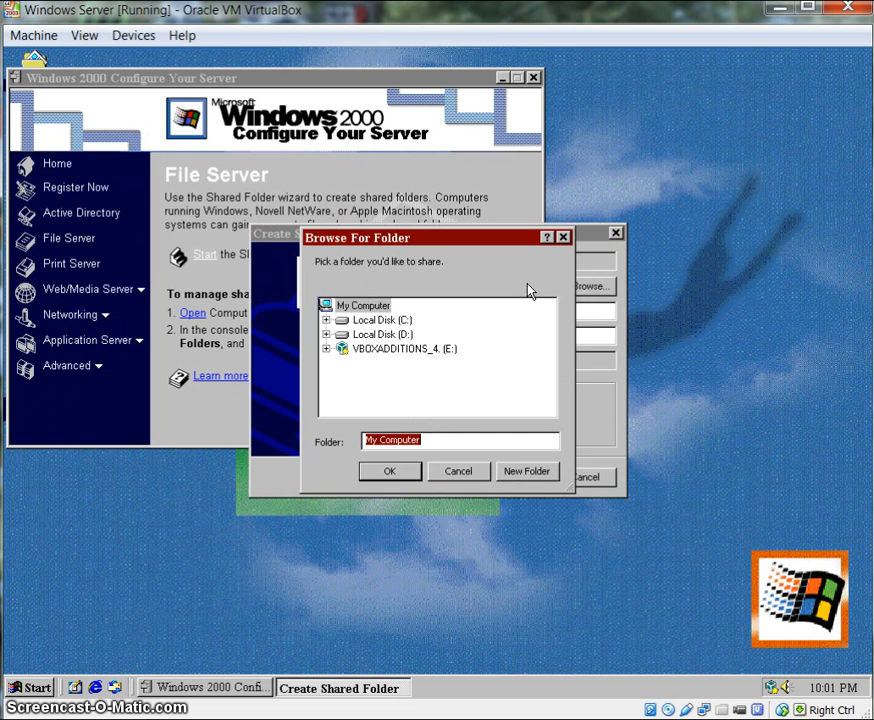
{"action": "left_click", "coordinate": [384, 335]}
{"action": "double_click", "coordinate": [384, 336]}
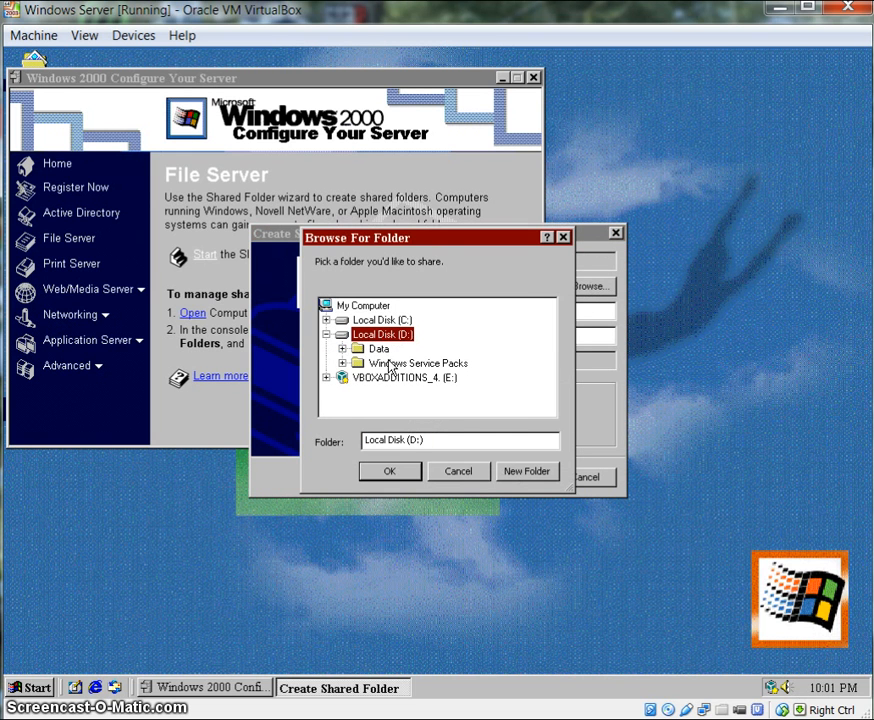
{"action": "left_click", "coordinate": [422, 364]}
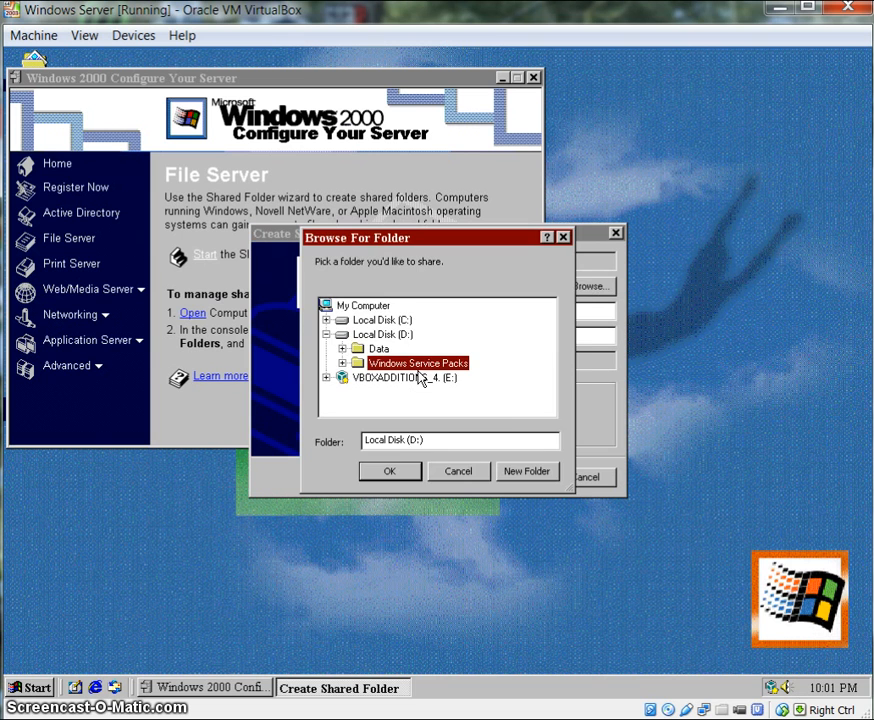
{"action": "left_click", "coordinate": [400, 470]}
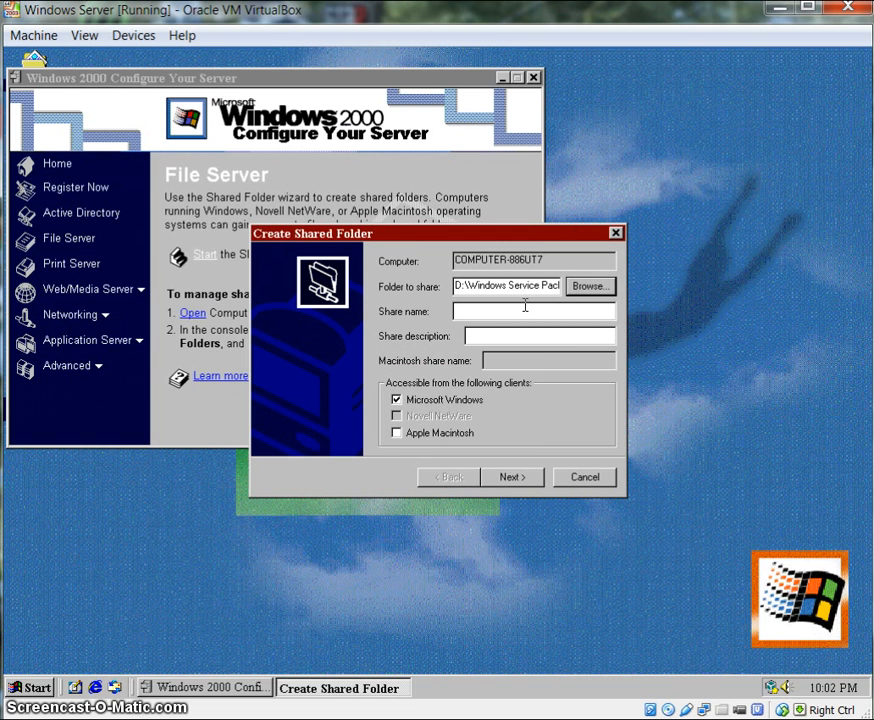
Step: Name the share "Service Packs" with the description "Updates" and proceed to its permissions
{"action": "left_click", "coordinate": [522, 307]}
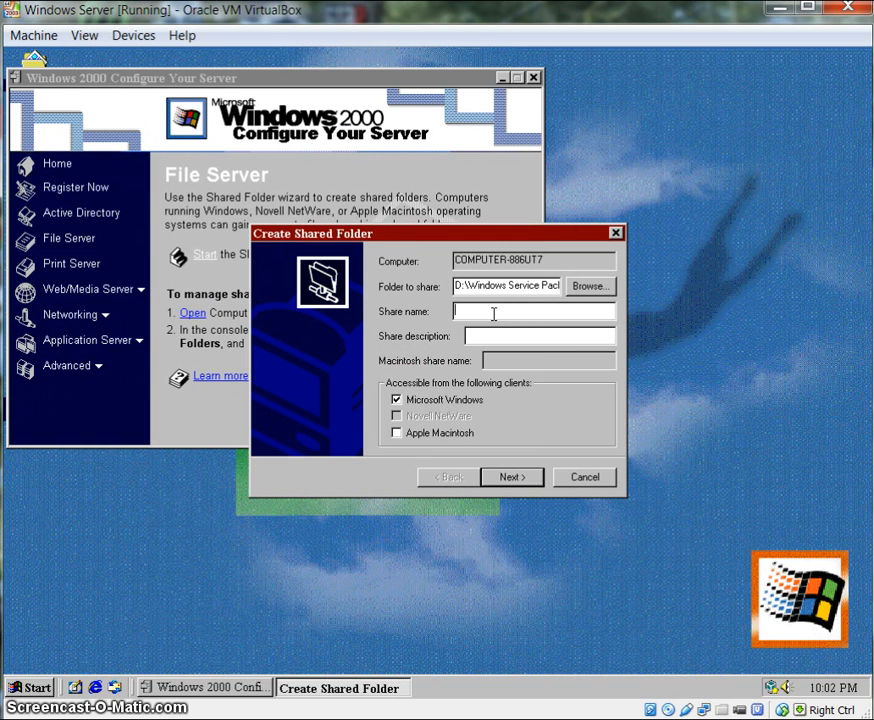
{"action": "type", "text": "Service Packs"}
{"action": "left_click", "coordinate": [513, 330]}
{"action": "type", "text": "Updatesa"}
{"action": "key", "text": "BackSpace"}
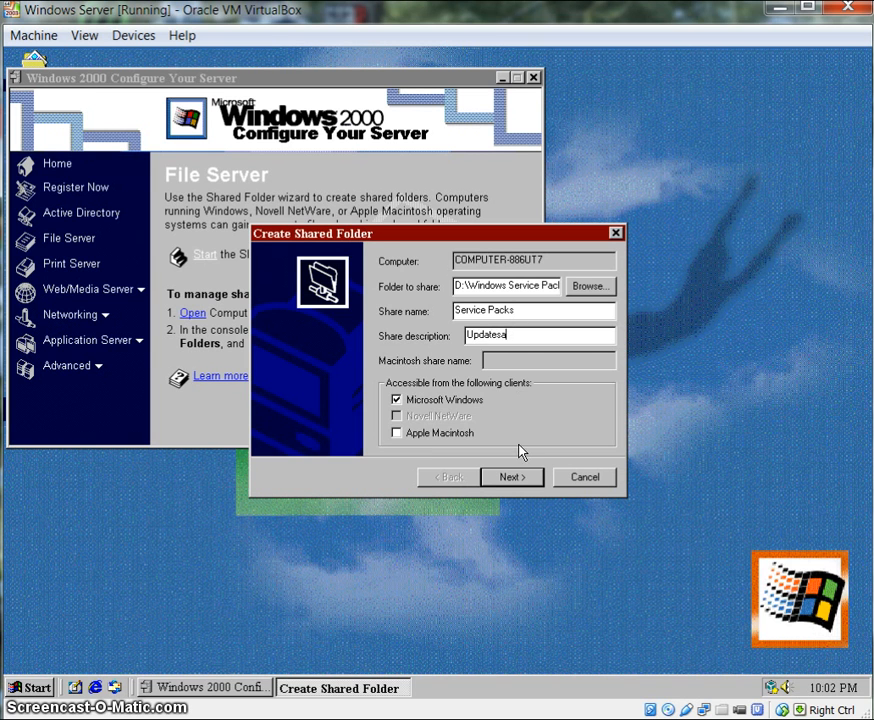
{"action": "left_click", "coordinate": [502, 477]}
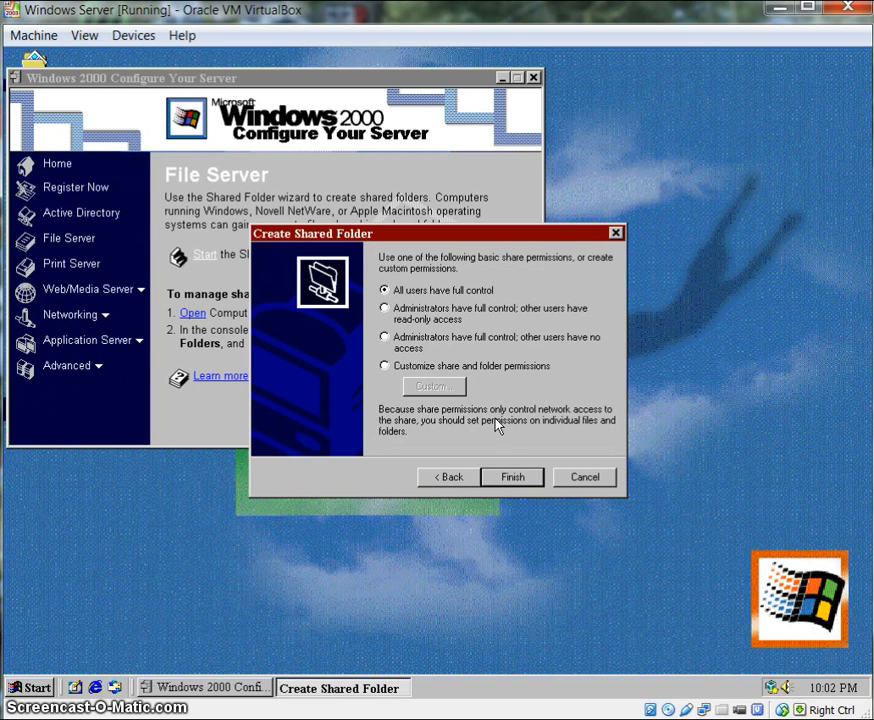
Step: Create the share with full control for administrators and read-only access for other users, and leave the wizard without adding another folder
{"action": "left_click", "coordinate": [441, 324]}
{"action": "left_click", "coordinate": [510, 480]}
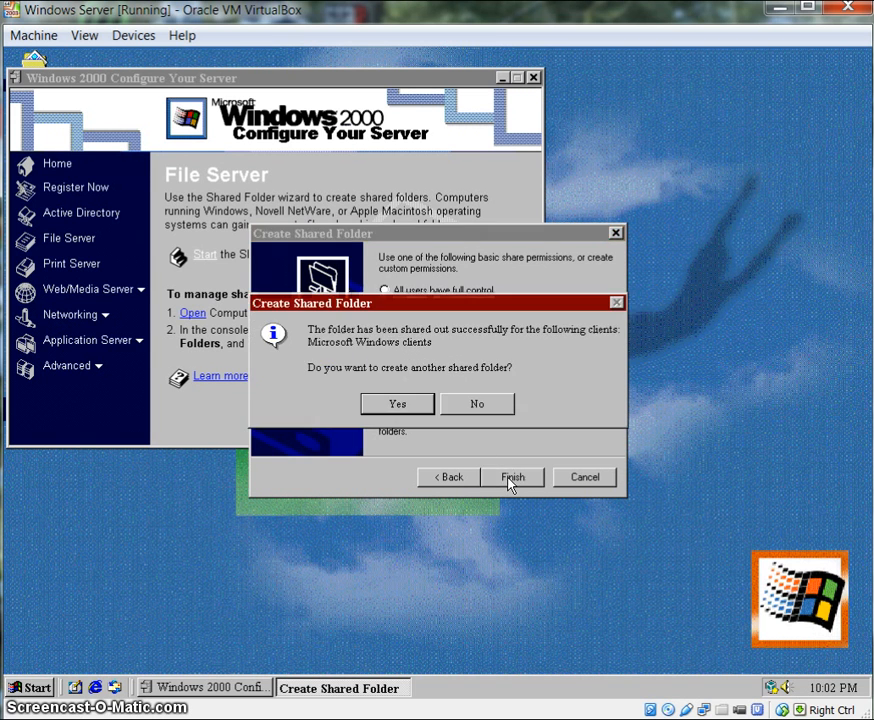
{"action": "left_click", "coordinate": [420, 407]}
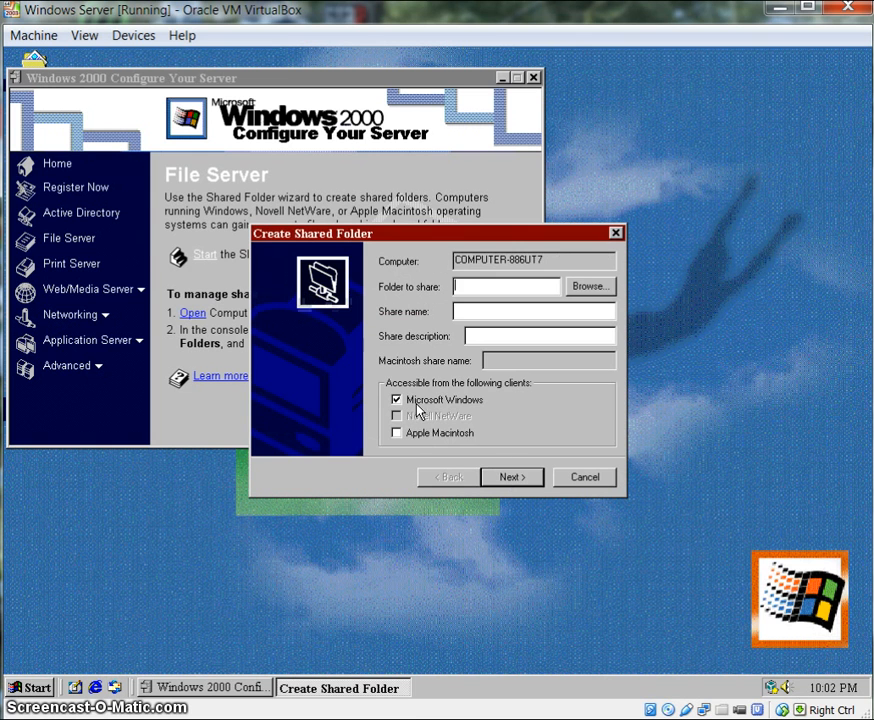
{"action": "left_click", "coordinate": [572, 483]}
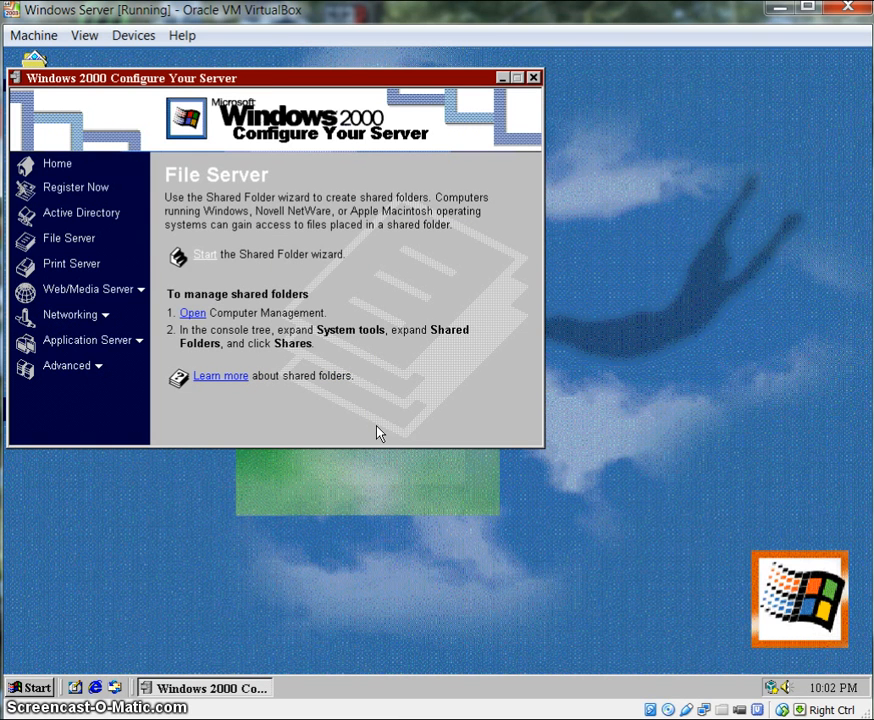